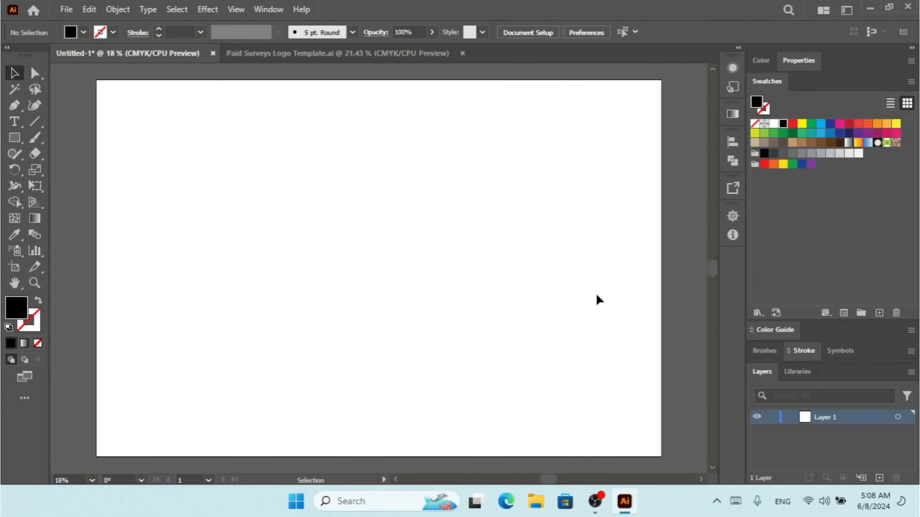
- Review the General and Type preferences, and leave them without making changes
key("a")
key("ctrl+k")
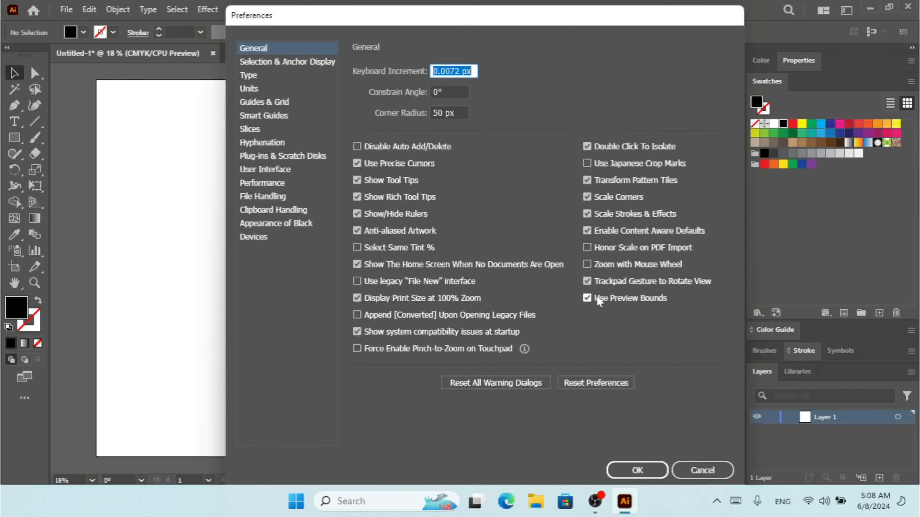
left_click(704, 467)
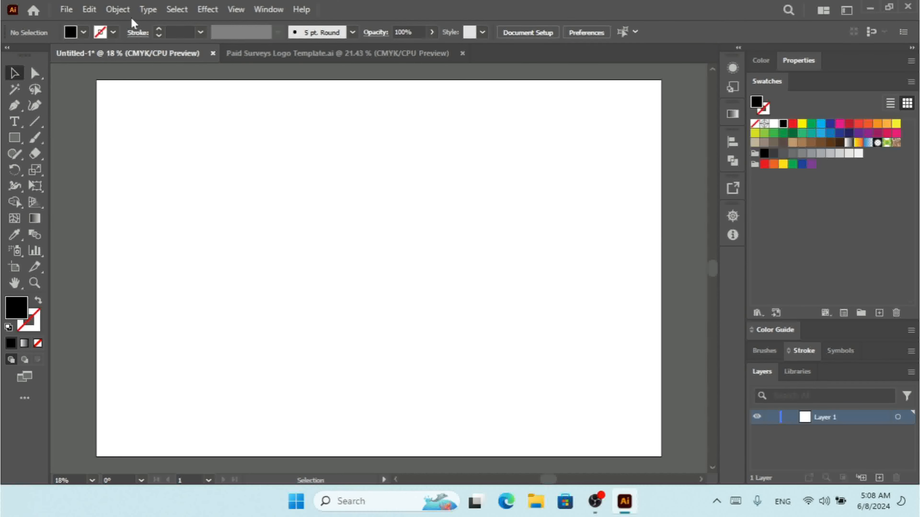
left_click(89, 10)
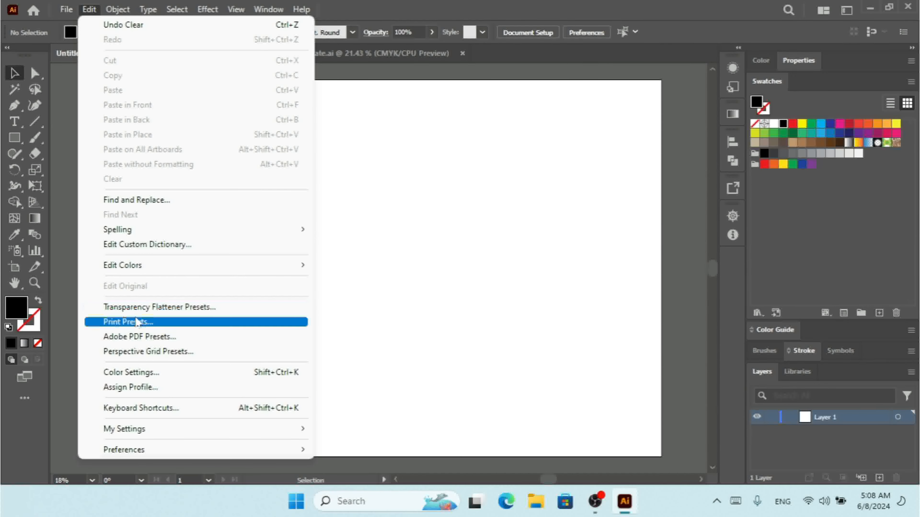
mouse_move(262, 452)
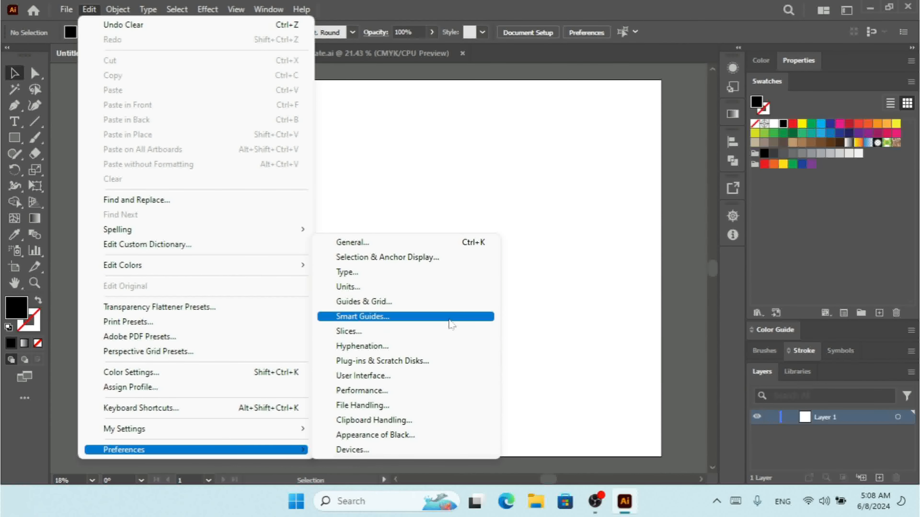
left_click(385, 276)
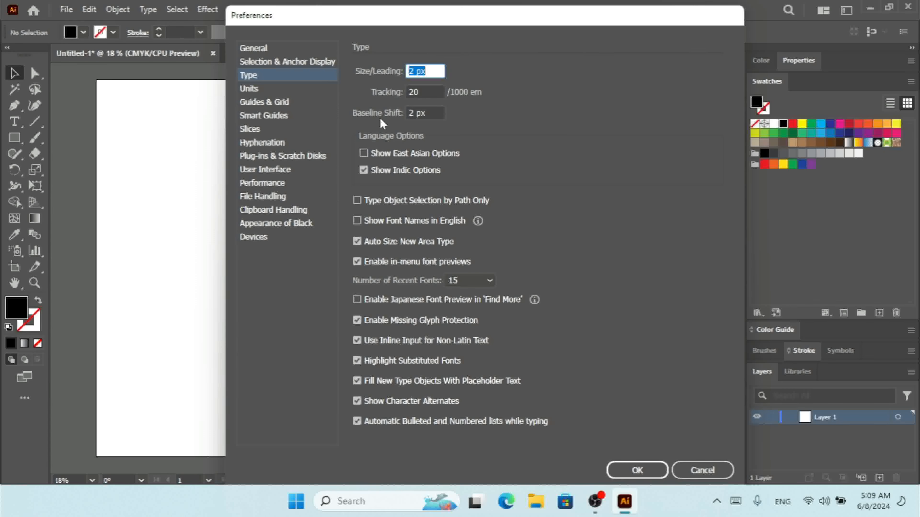
left_click(712, 476)
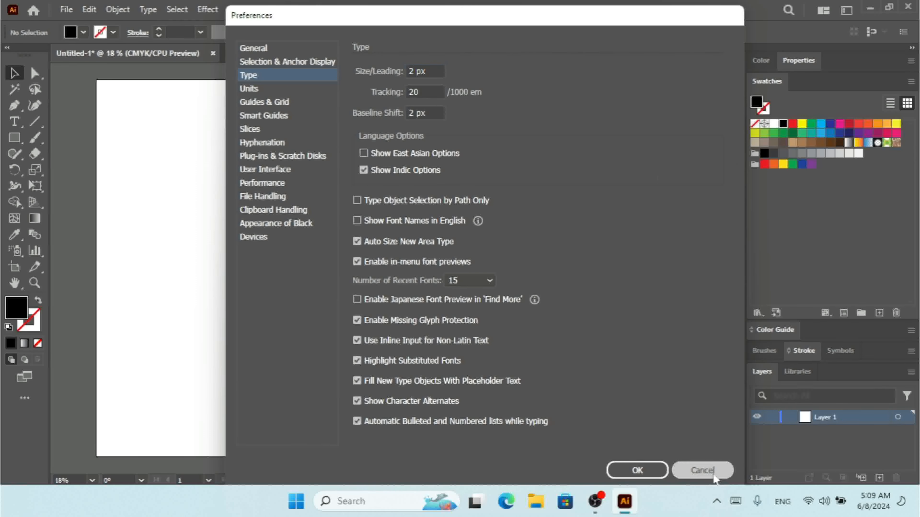
- Draw an area text box filled with placeholder text across the upper middle of the artboard
left_click(15, 122)
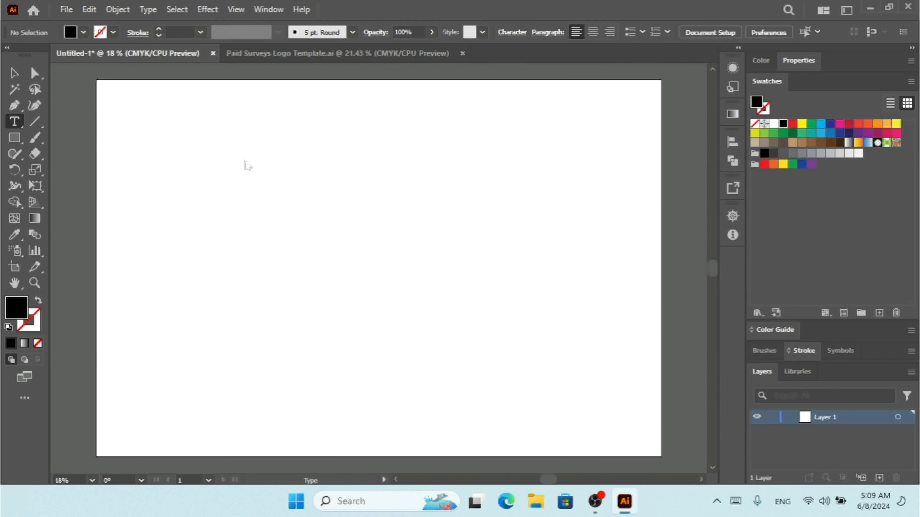
left_click_drag(178, 132, 537, 313)
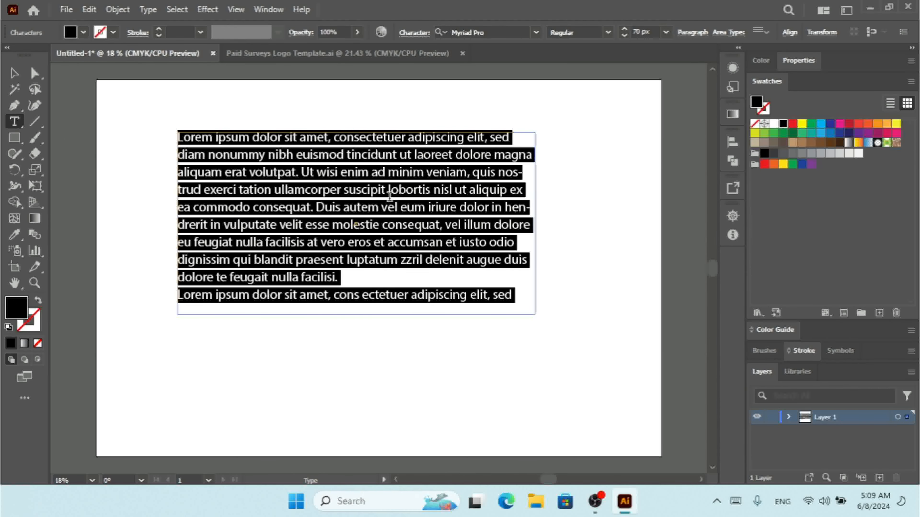
- Increase the leading of the placeholder text to 125 px
left_click(416, 35)
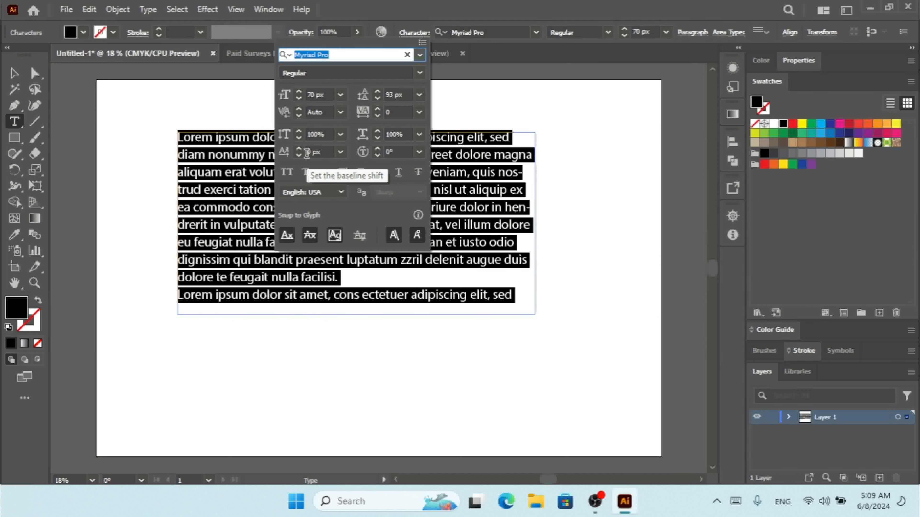
left_click(377, 92)
left_click(377, 92)
left_click(377, 93)
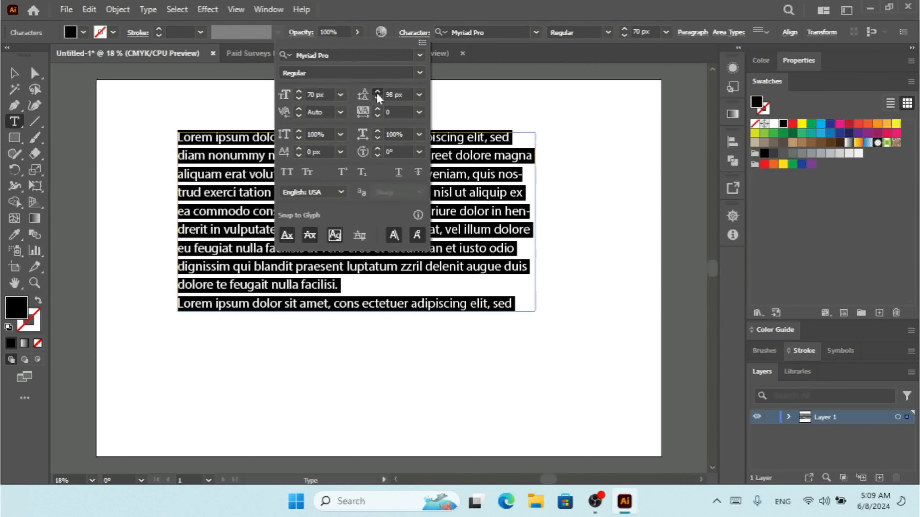
left_click(377, 92)
left_click(377, 92)
left_click(377, 92)
left_click(377, 92)
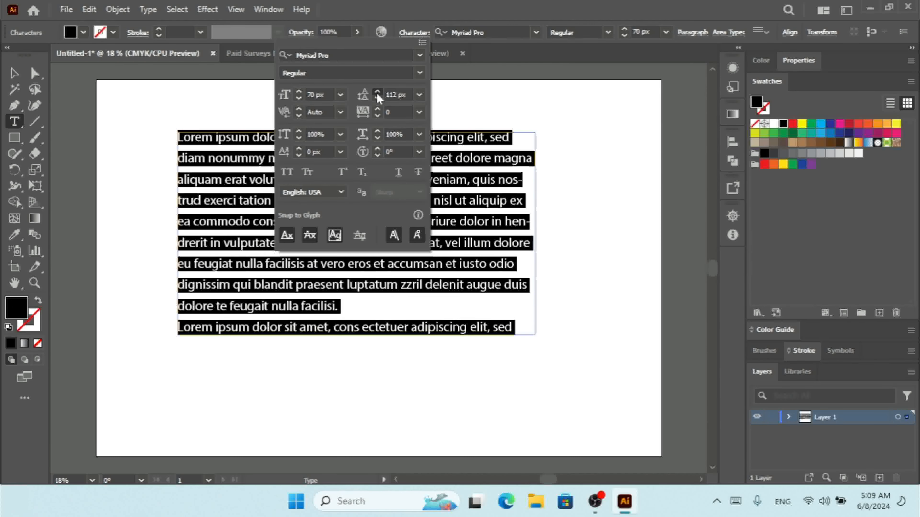
left_click(377, 93)
left_click(377, 93)
left_click(377, 92)
left_click(377, 93)
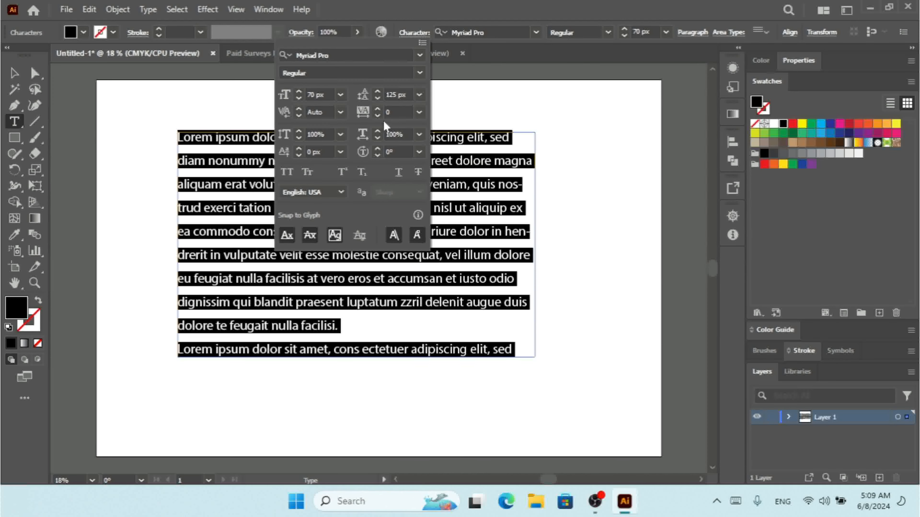
- Increase the tracking of the placeholder text to 105 and finish editing the text
left_click(378, 109)
left_click(379, 110)
left_click(378, 109)
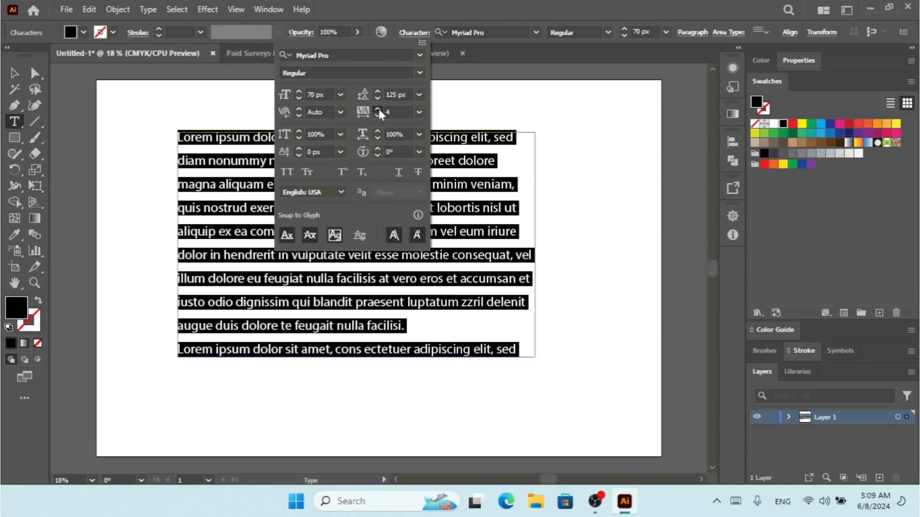
left_click(379, 110)
left_click(378, 109)
left_click(378, 110)
left_click(378, 109)
left_click(379, 110)
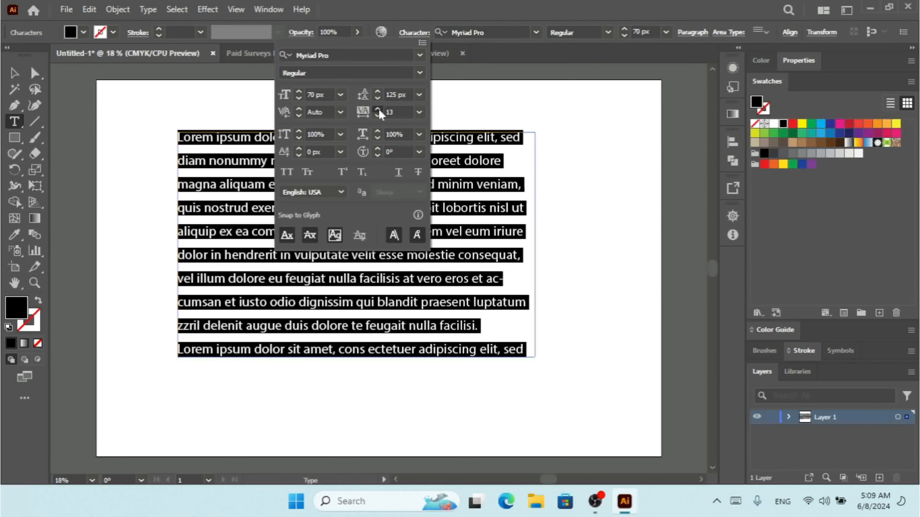
left_click(379, 110)
left_click(379, 109)
left_click(378, 110)
left_click(378, 110)
left_click(379, 109)
left_click(378, 109)
left_click(378, 110)
left_click(379, 109)
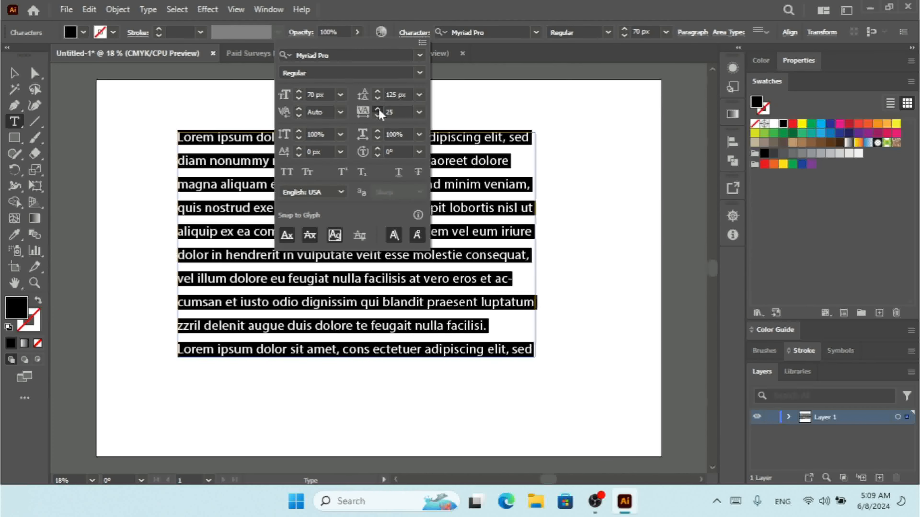
left_click(378, 110)
left_click(379, 110)
left_click(379, 109)
left_click(379, 110)
left_click(378, 110)
left_click(379, 110)
left_click(378, 110)
left_click(378, 109)
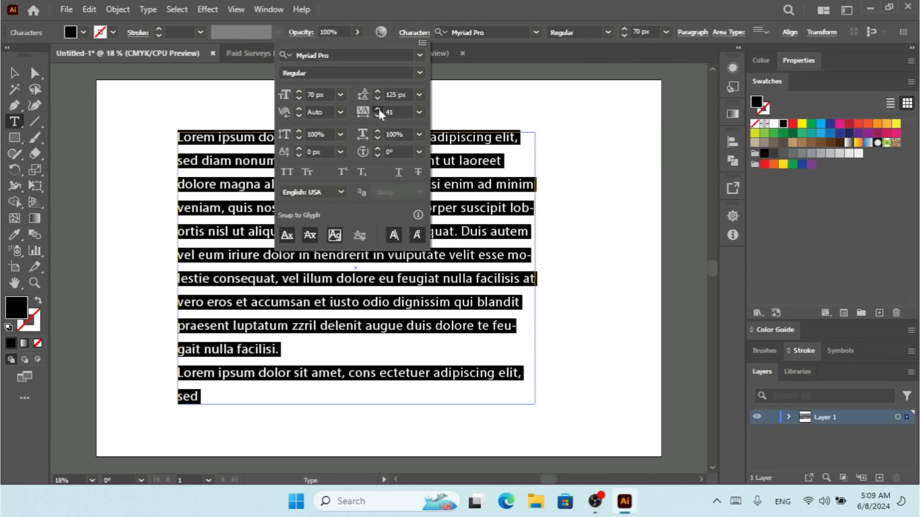
left_click(379, 109)
left_click(378, 109)
left_click(378, 109)
left_click(379, 109)
left_click(379, 110)
left_click(379, 110)
left_click(378, 110)
left_click(379, 109)
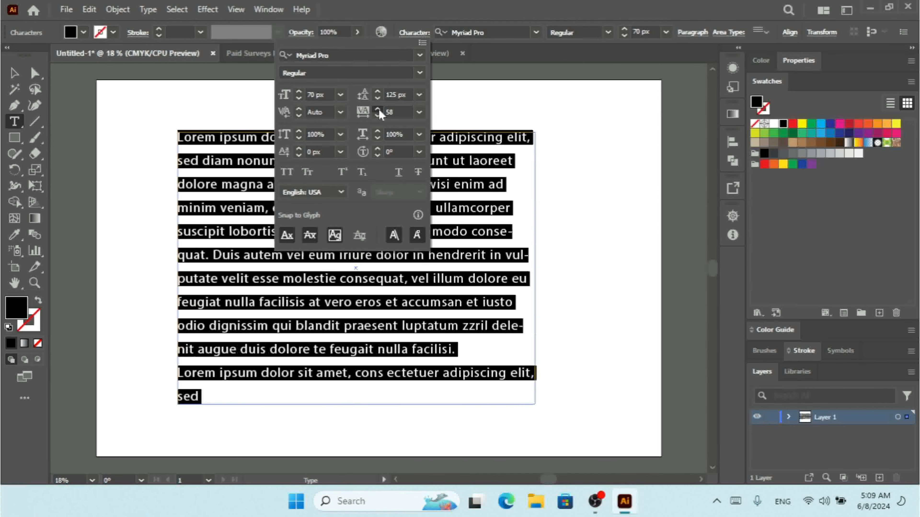
left_click(379, 110)
left_click(379, 109)
left_click(378, 109)
left_click(378, 110)
left_click(379, 109)
left_click(379, 109)
left_click(379, 110)
left_click(379, 110)
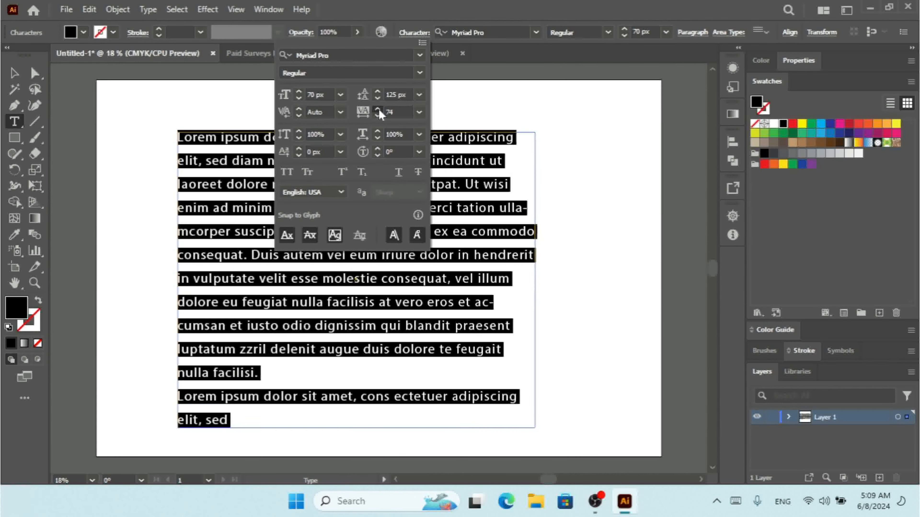
left_click(379, 110)
left_click(379, 110)
left_click(379, 109)
left_click(378, 109)
left_click(378, 109)
left_click(379, 110)
left_click(379, 110)
left_click(378, 109)
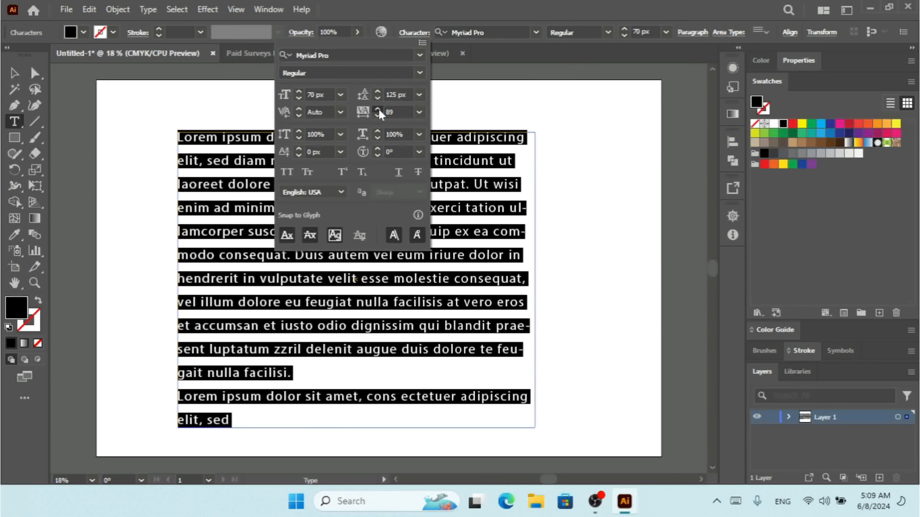
left_click(378, 109)
left_click(378, 110)
left_click(378, 110)
left_click(379, 110)
left_click(379, 109)
left_click(379, 109)
left_click(379, 110)
left_click(379, 110)
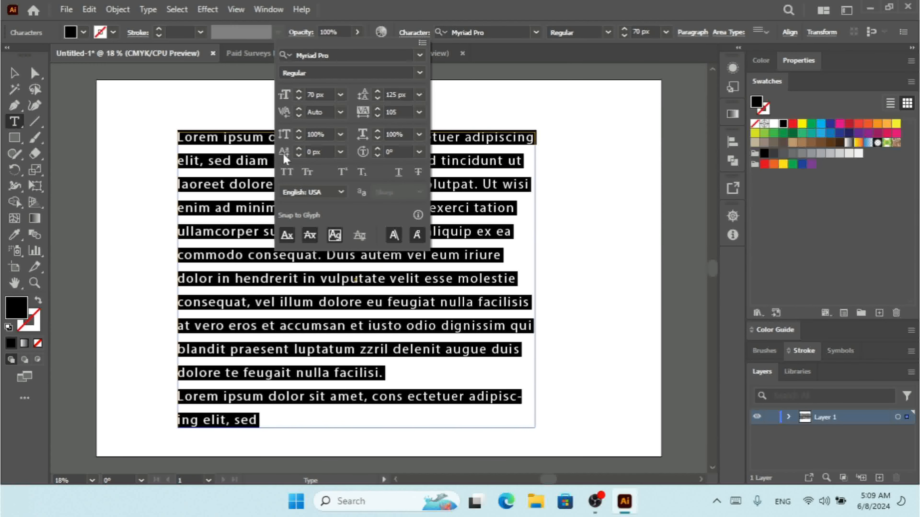
left_click(15, 74)
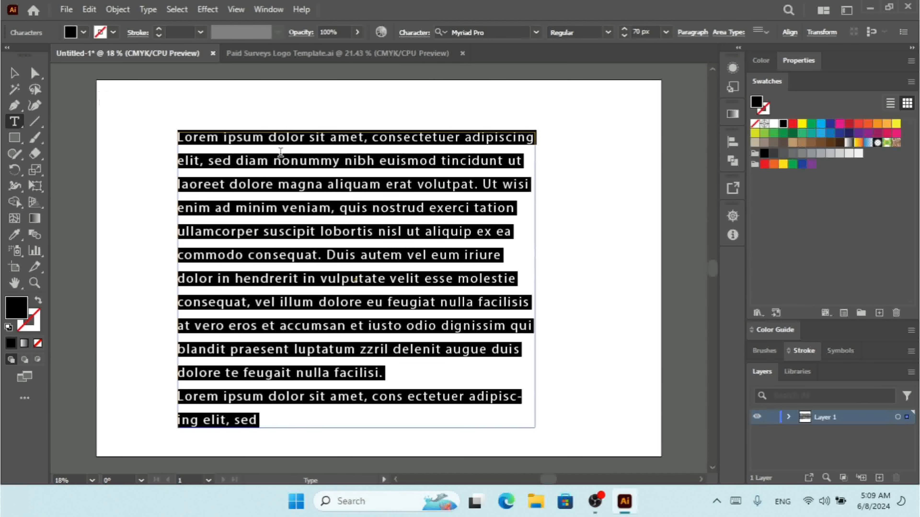
left_click(14, 74)
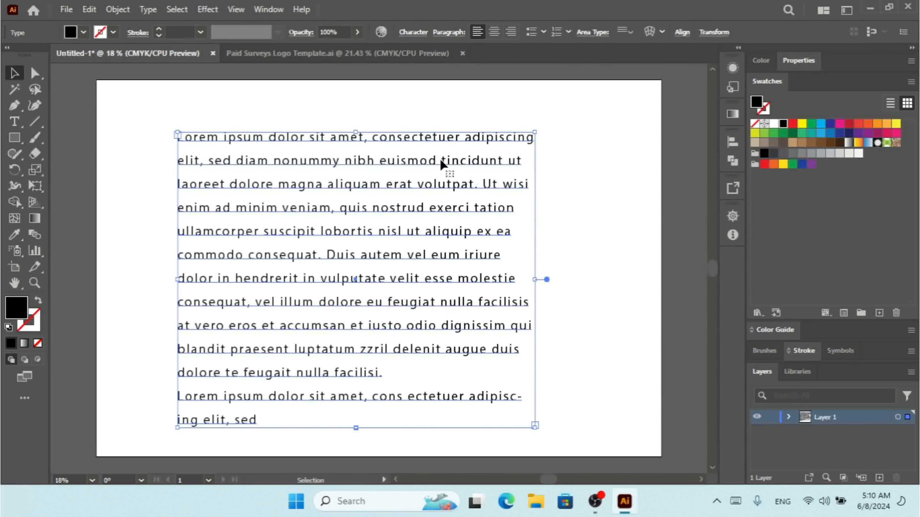
- Raise the baseline shift of the selected text object to 53 px
left_click(423, 36)
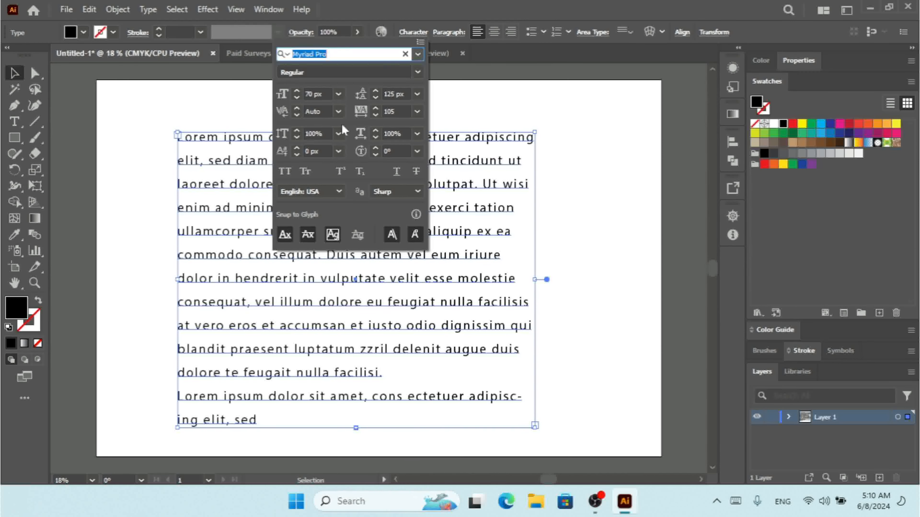
left_click(298, 150)
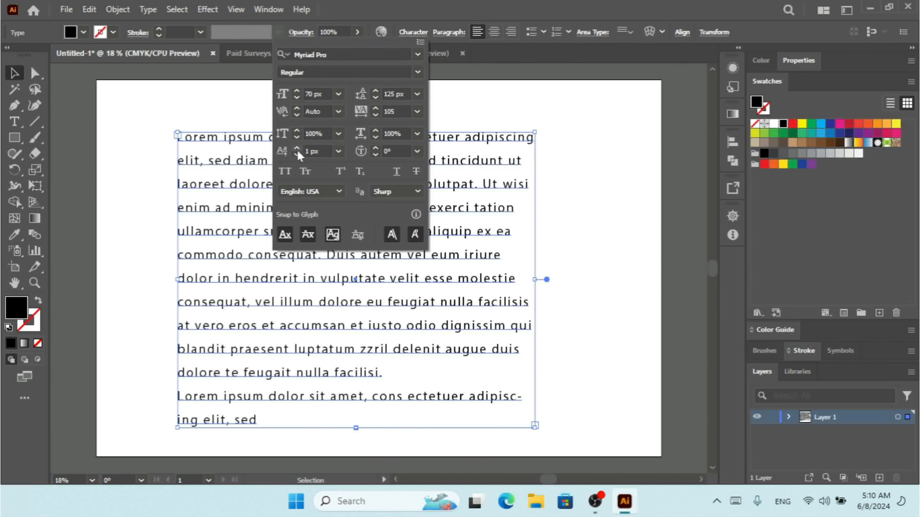
left_click(297, 150)
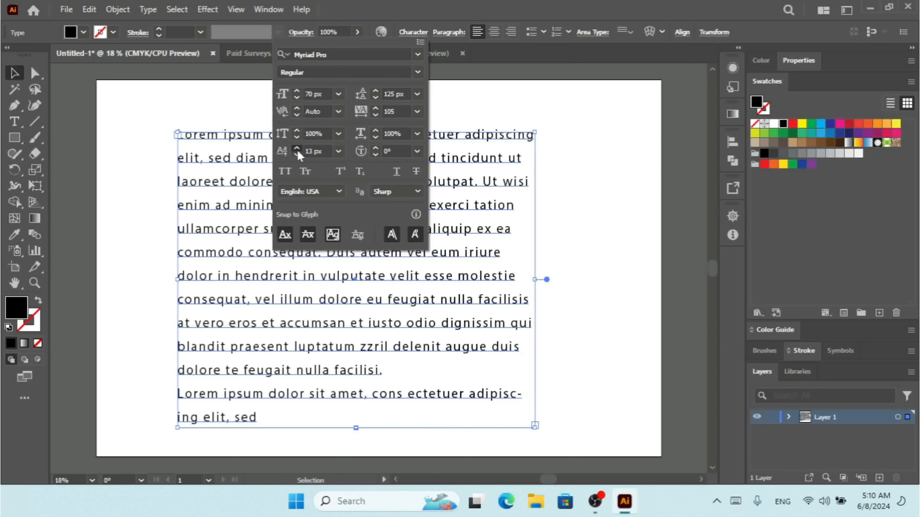
left_click(298, 150)
left_click(298, 150)
left_click(297, 149)
left_click(298, 150)
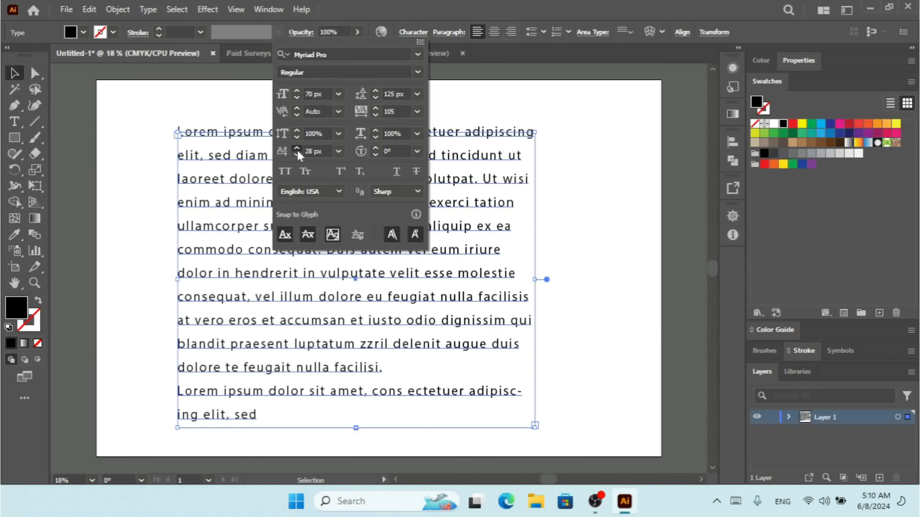
left_click(298, 150)
left_click(298, 150)
left_click(298, 150)
left_click(297, 150)
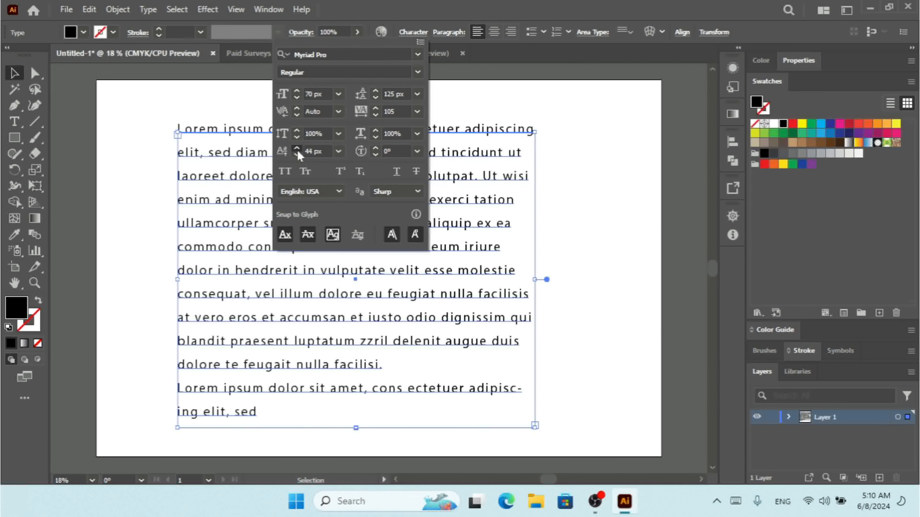
left_click(298, 149)
left_click(298, 150)
left_click(298, 150)
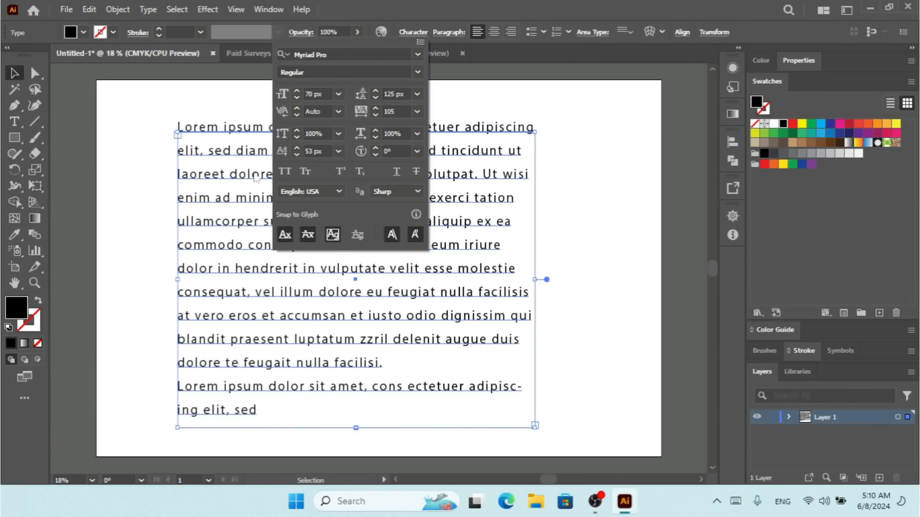
- Lower the baseline shift of the selected text object to 5 px
left_click(298, 155)
left_click(297, 155)
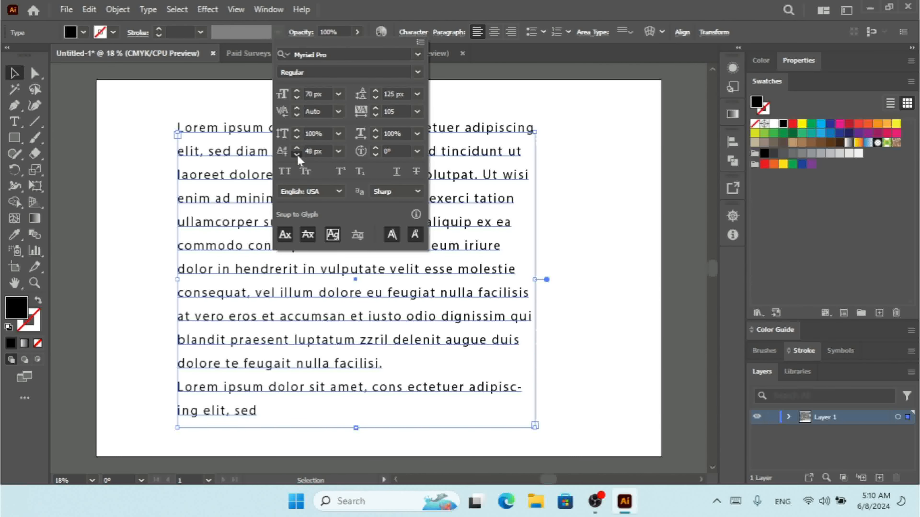
left_click(297, 155)
left_click(298, 155)
left_click(298, 156)
left_click(298, 155)
left_click(298, 155)
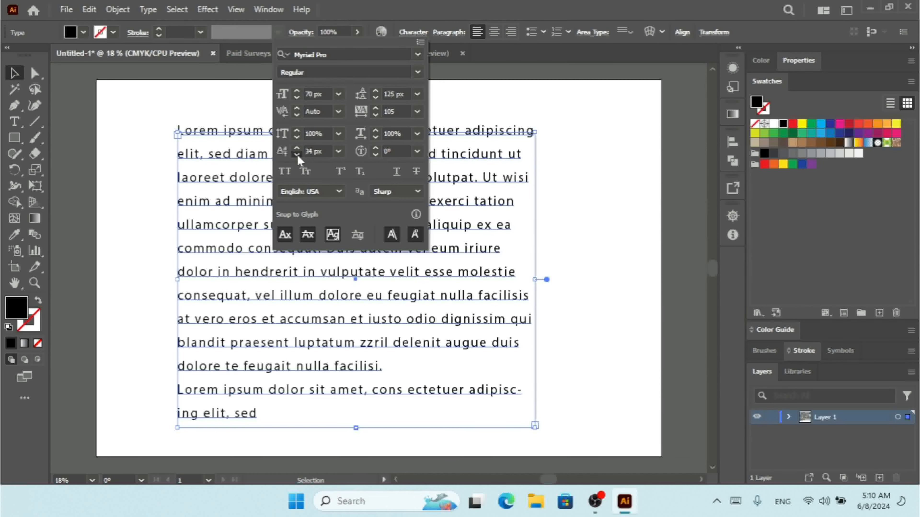
left_click(298, 155)
left_click(297, 155)
left_click(298, 155)
left_click(298, 155)
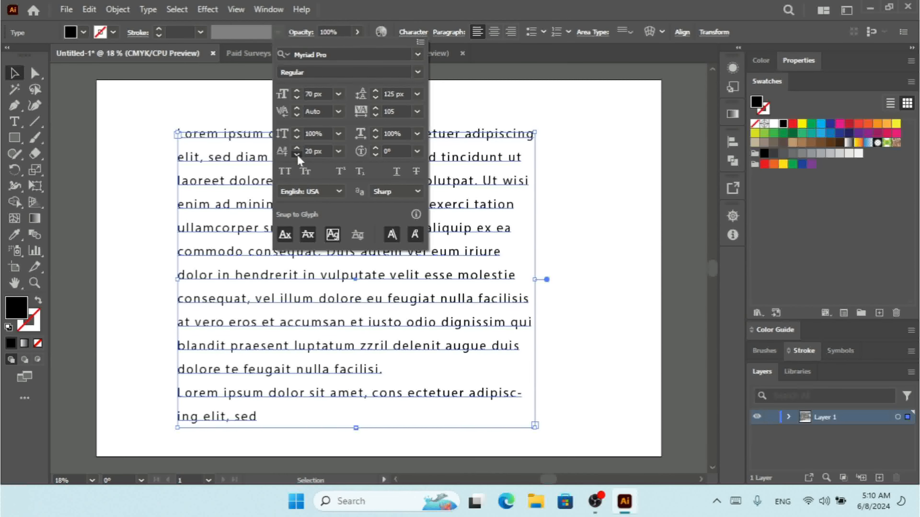
left_click(298, 156)
left_click(298, 155)
left_click(298, 156)
left_click(298, 155)
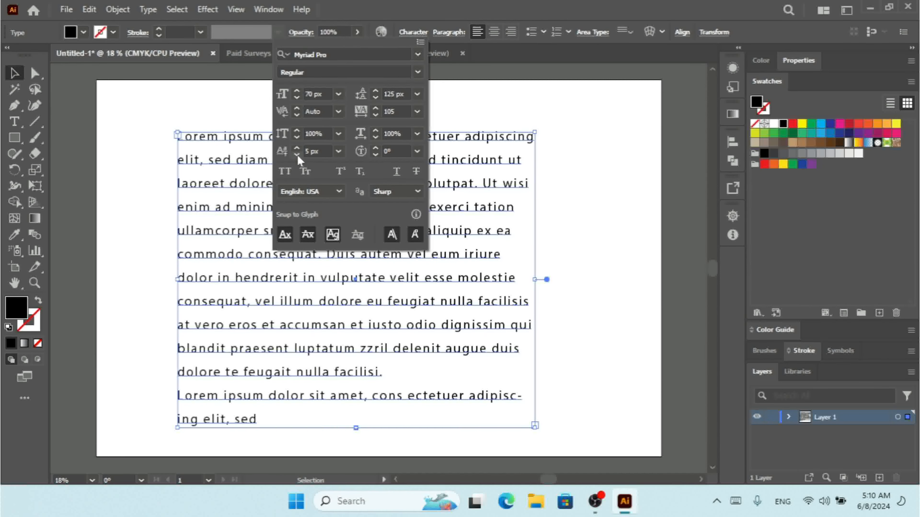
left_click(237, 205)
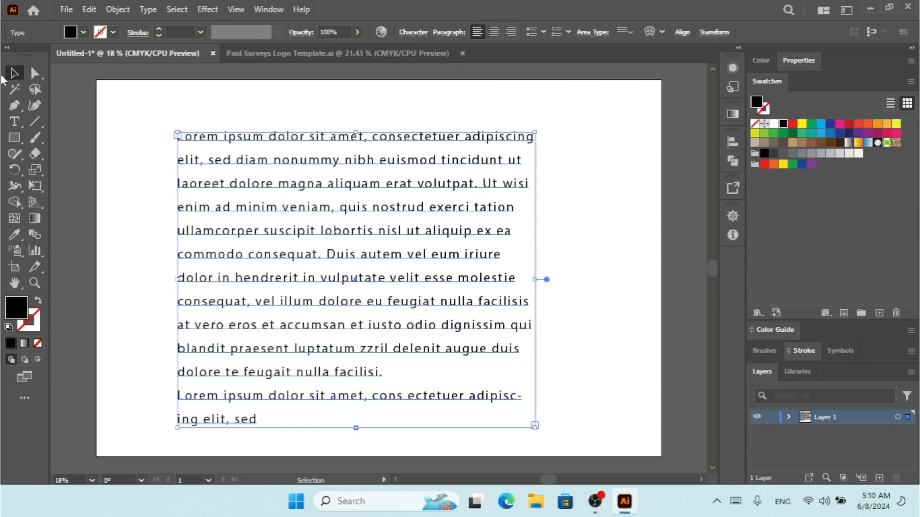
- Review the increments and language options in the Type preferences, then close them without changes
key("ctrl+k")
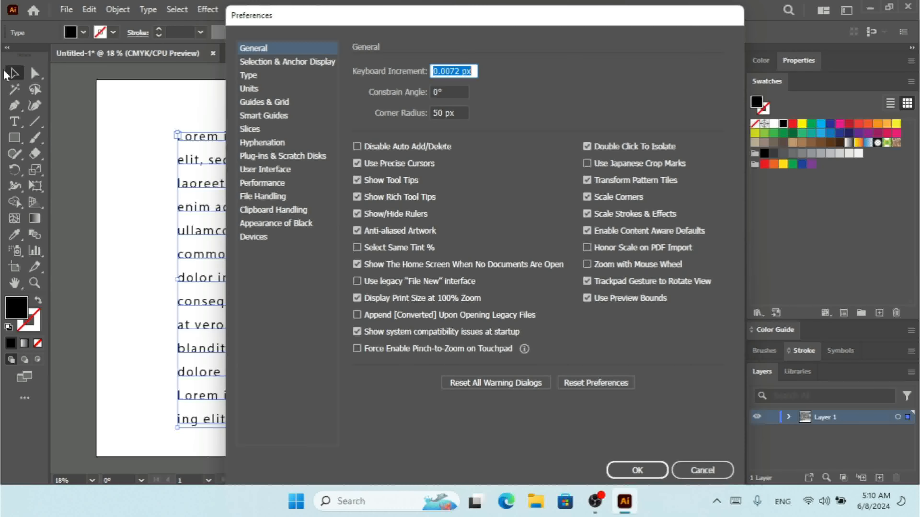
left_click(249, 77)
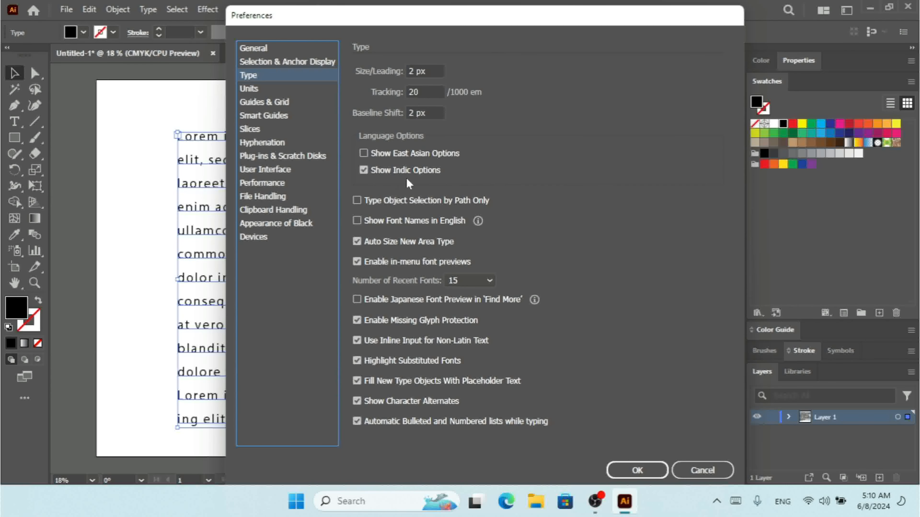
left_click(703, 470)
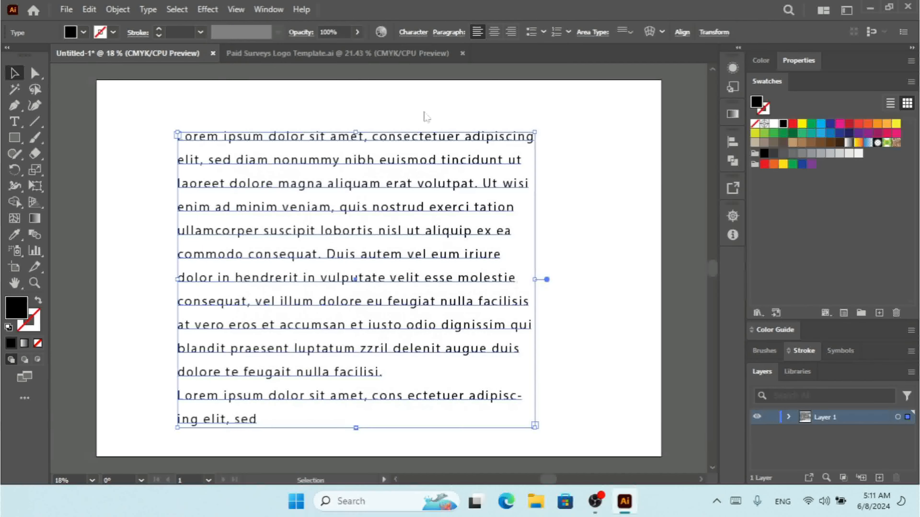
- Set the selected text's paragraph composer to Middle Eastern & South Asian Every-line Composer
left_click(449, 32)
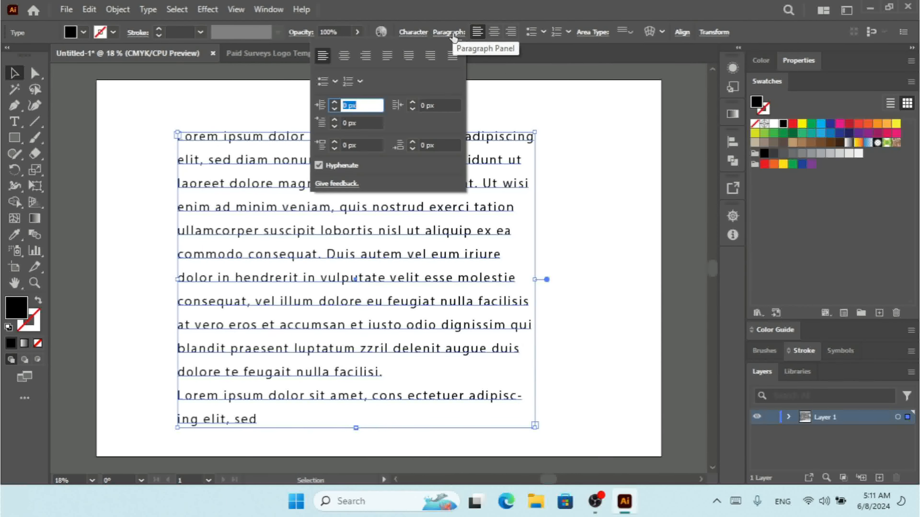
left_click(459, 41)
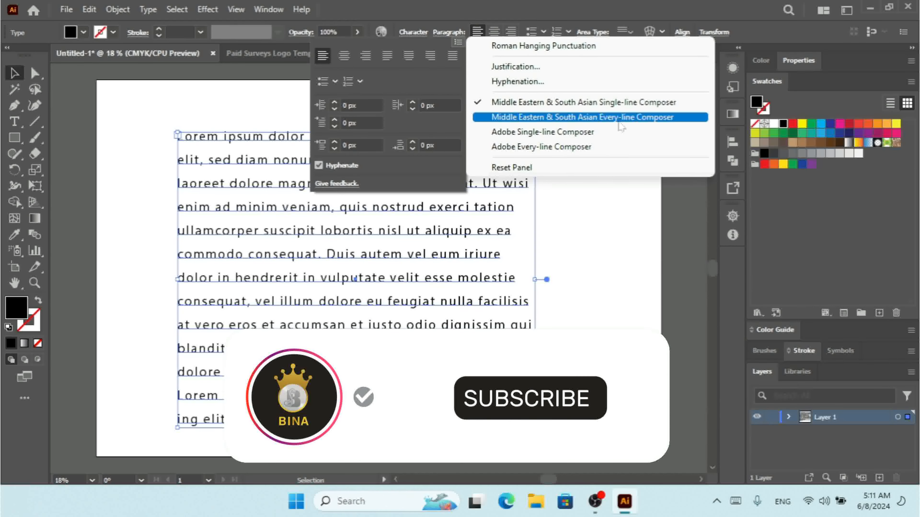
left_click(654, 116)
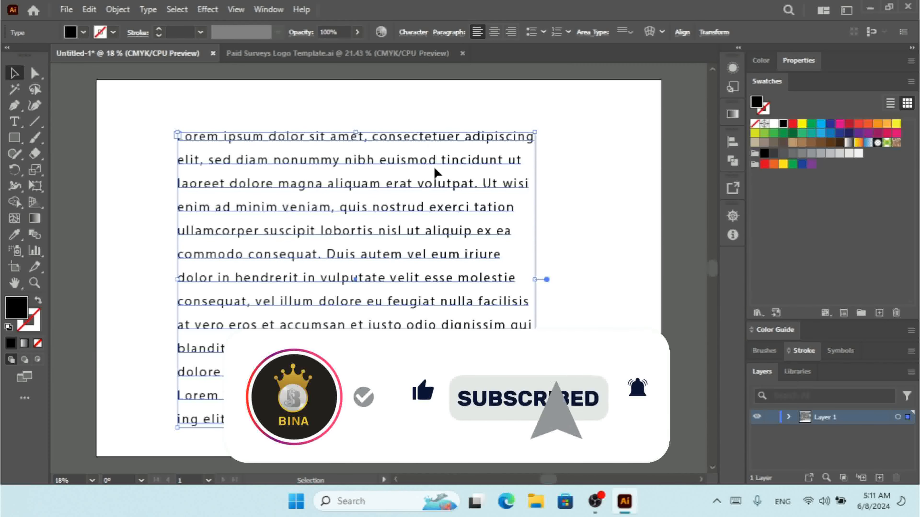
- Enable Show East Asian Options in the Type preferences in place of the Indic options
key("ctrl+k")
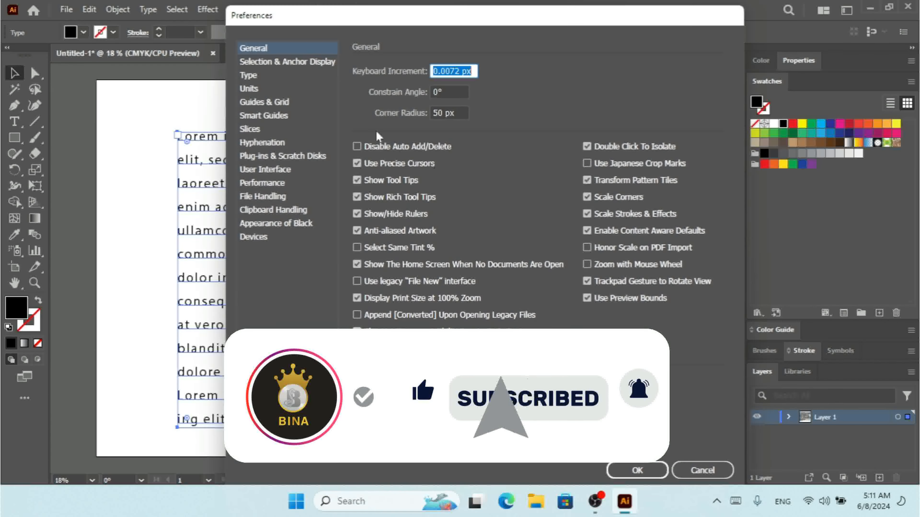
left_click(249, 77)
left_click(397, 156)
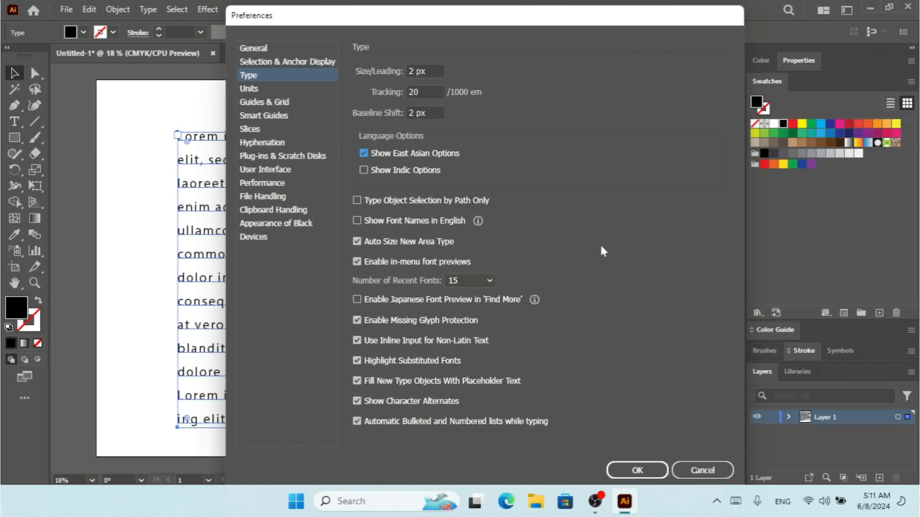
left_click(637, 470)
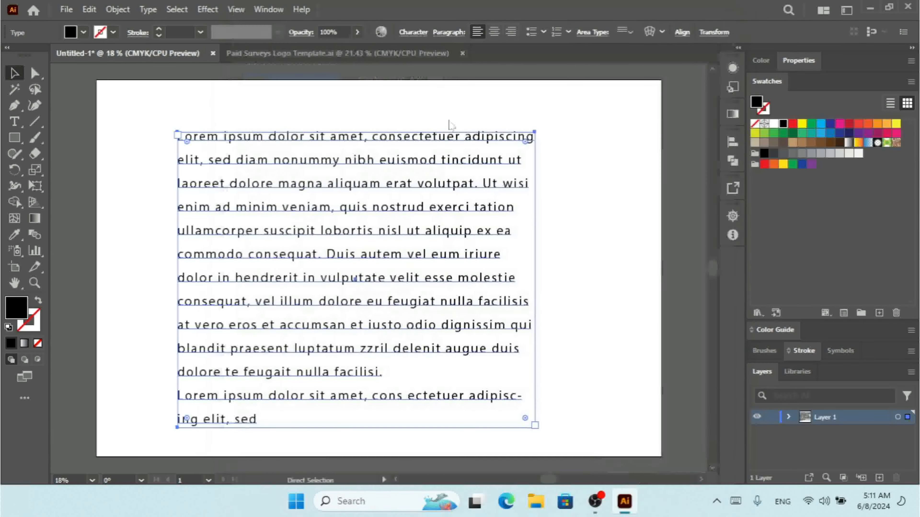
- Examine the additional East Asian paragraph options offered for the selected text, then close them without choosing any
left_click(458, 32)
left_click(458, 42)
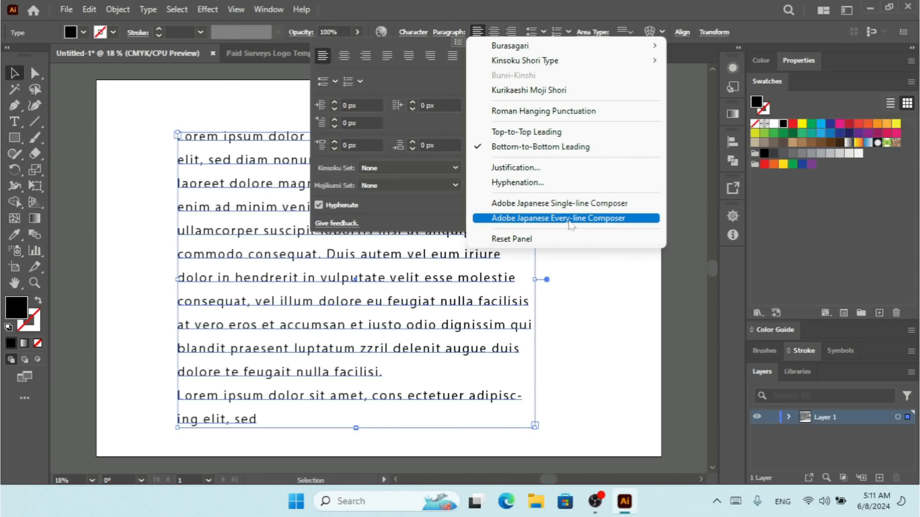
left_click(409, 3)
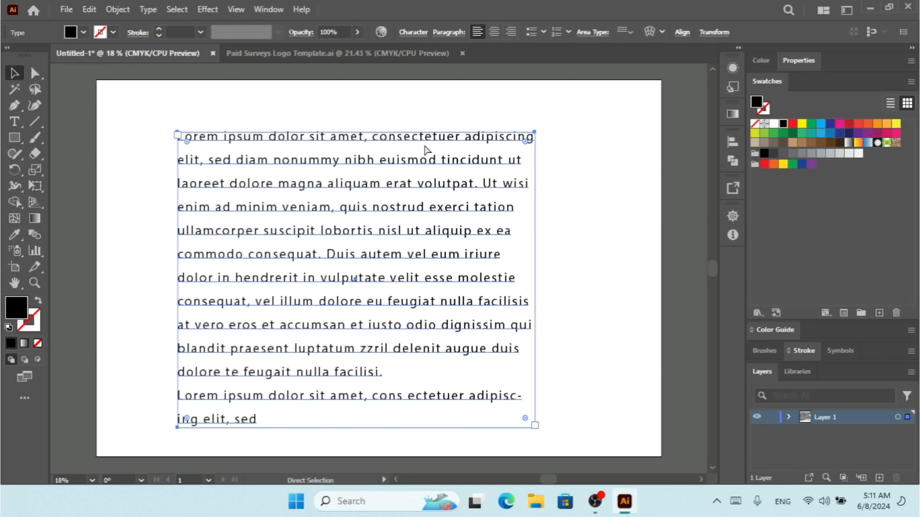
- Enable Type Object Selection by Path Only in the Type preferences
key("ctrl+k")
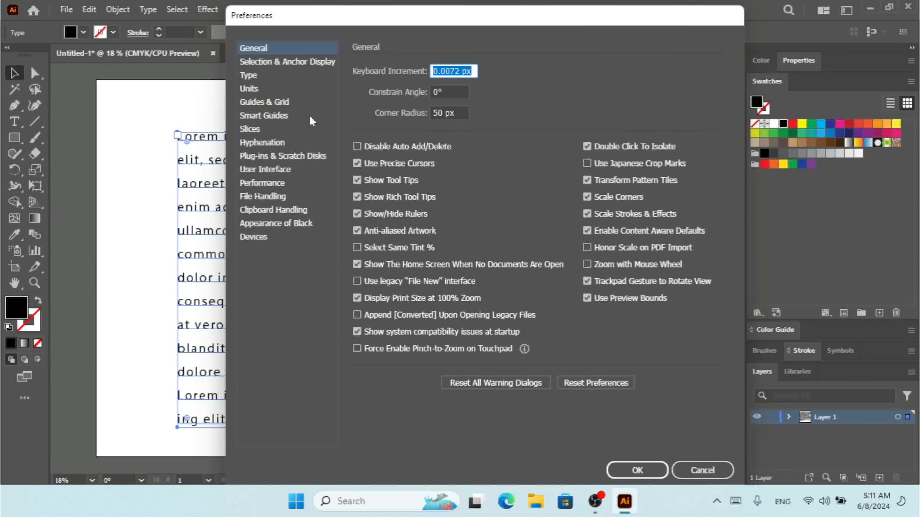
left_click(254, 78)
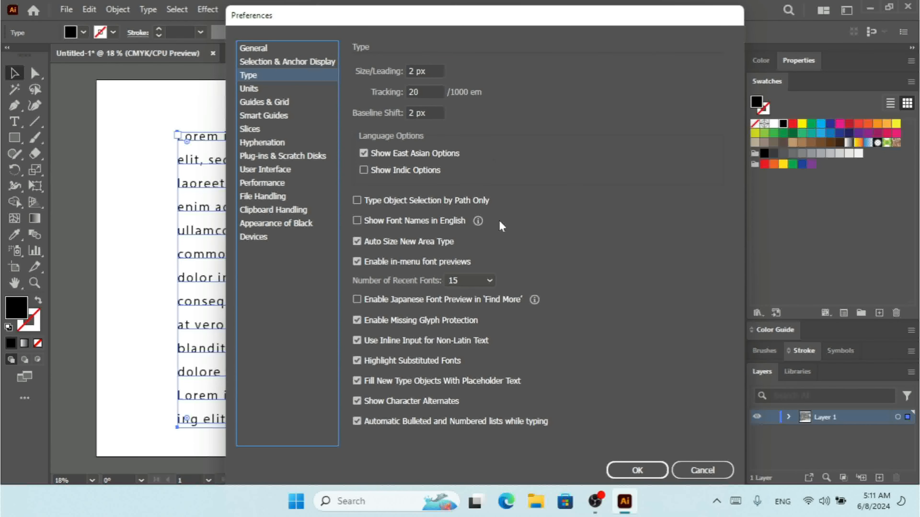
left_click(388, 204)
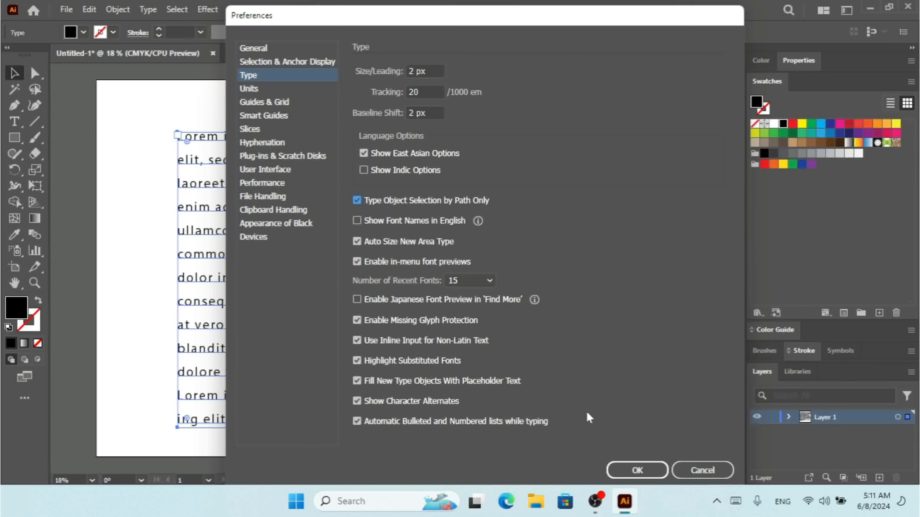
left_click(637, 470)
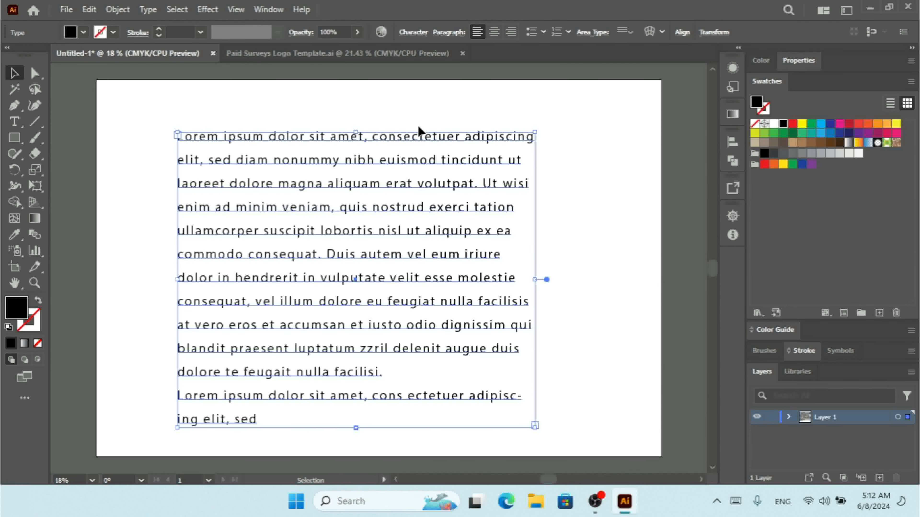
- Move the text object slightly up and left by its frame edge, then undo a second move made from its left edge
left_click_drag(420, 133, 415, 123)
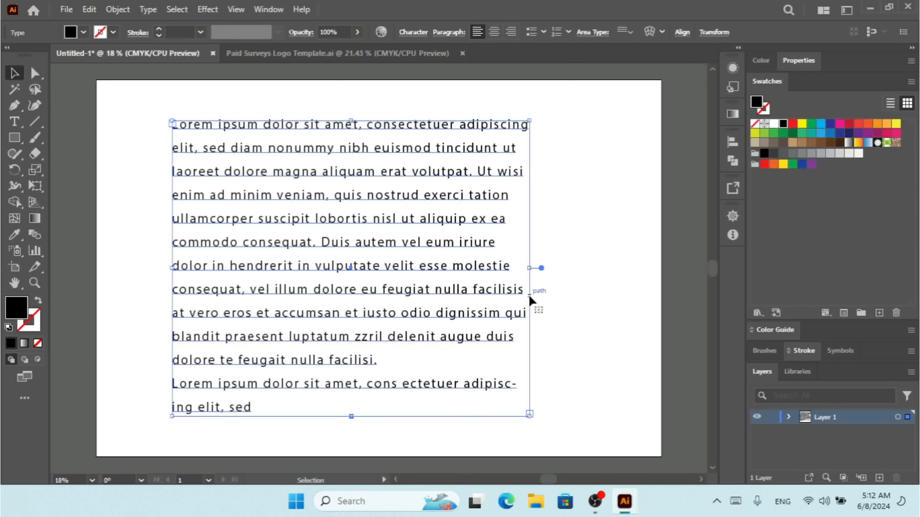
left_click_drag(173, 263, 156, 251)
key("ctrl+z")
- Turn off Type Object Selection by Path Only and move the text object higher on the artboard by grabbing inside its text
key("ctrl+k")
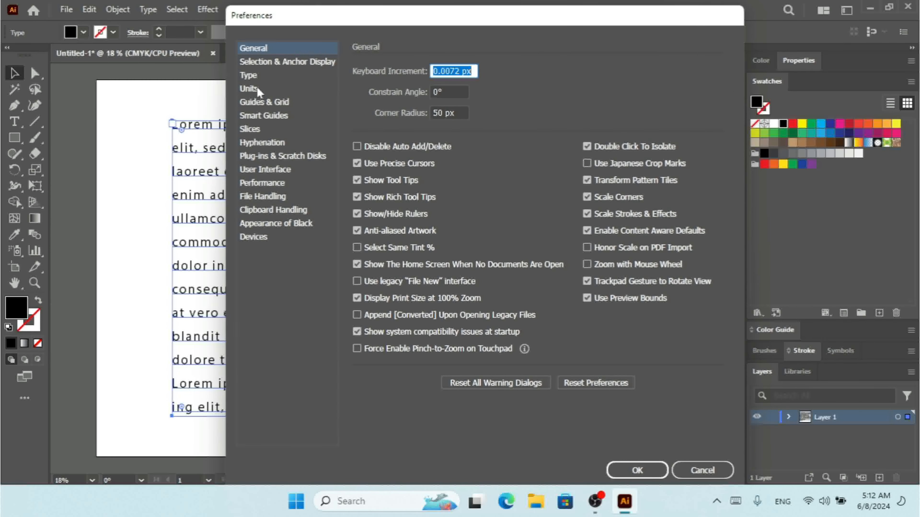
left_click(252, 76)
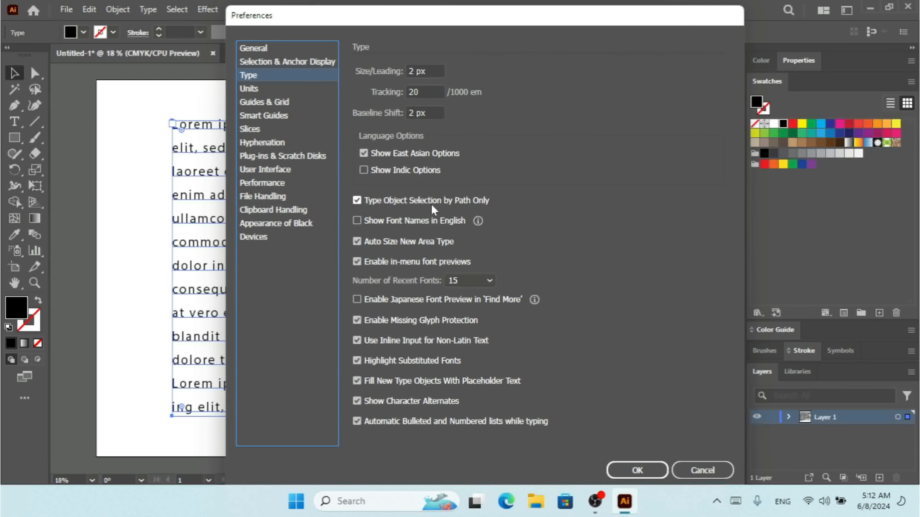
left_click(415, 203)
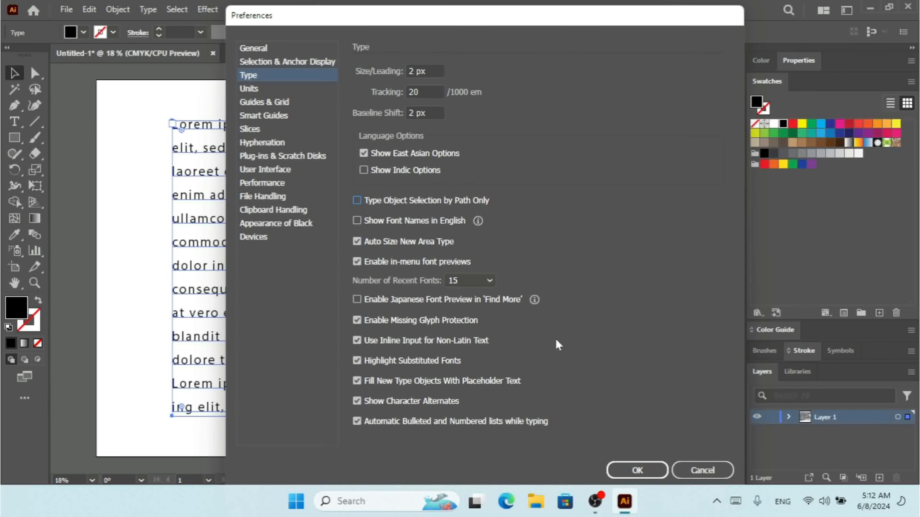
left_click(637, 470)
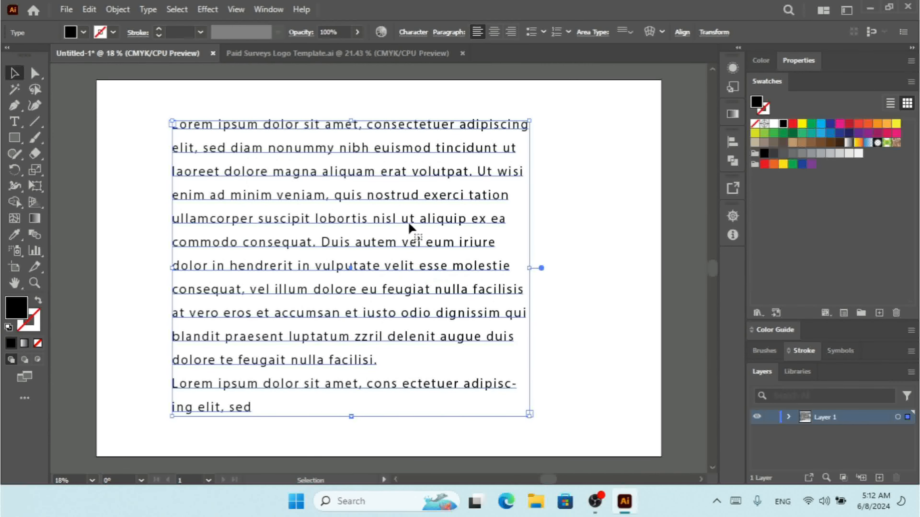
left_click_drag(413, 221, 386, 195)
- Enable Show Font Names in English in the Type preferences
key("ctrl+k")
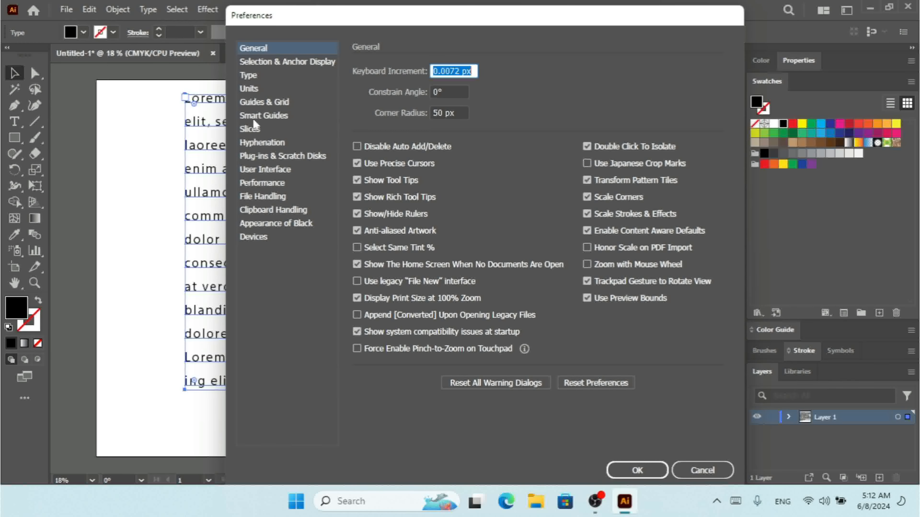
left_click(252, 77)
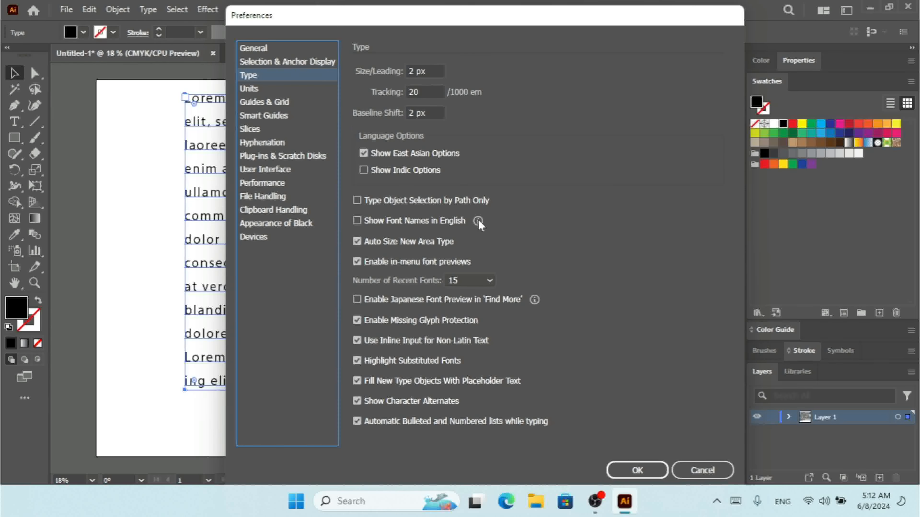
mouse_move(479, 222)
left_click(638, 470)
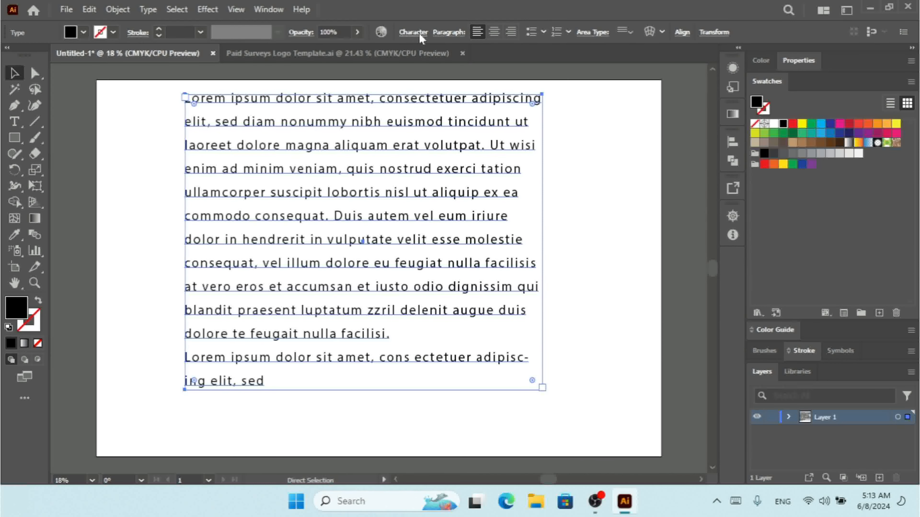
- Examine the font names in the font list for the selected text without changing the font
left_click(413, 32)
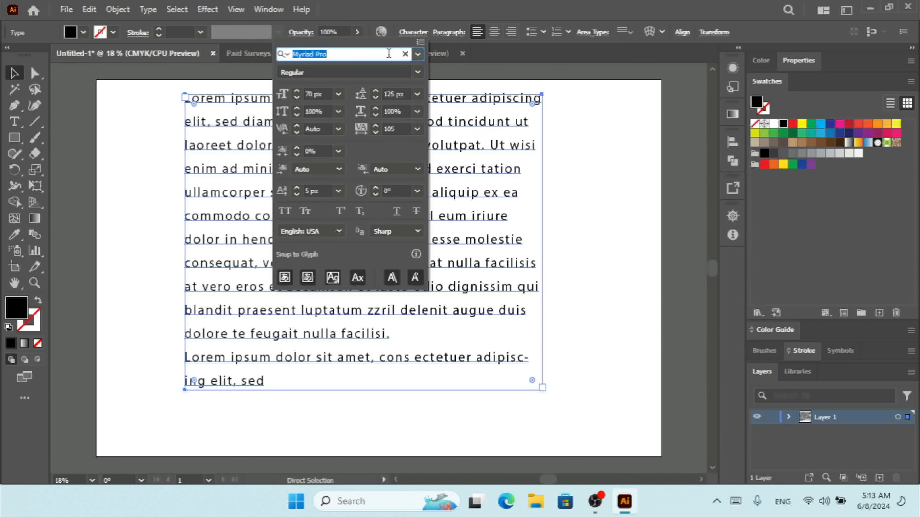
left_click(418, 55)
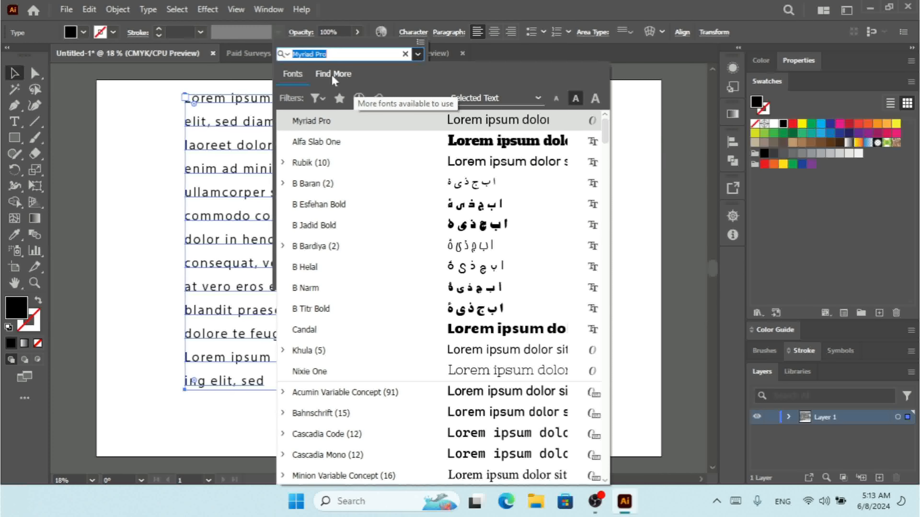
left_click(439, 6)
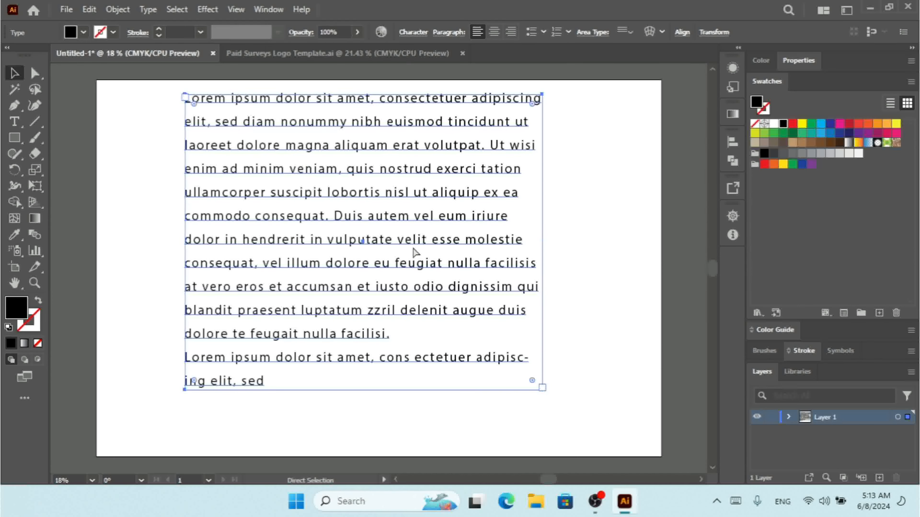
- Turn off Auto Size New Area Type in the Type preferences
key("ctrl+k")
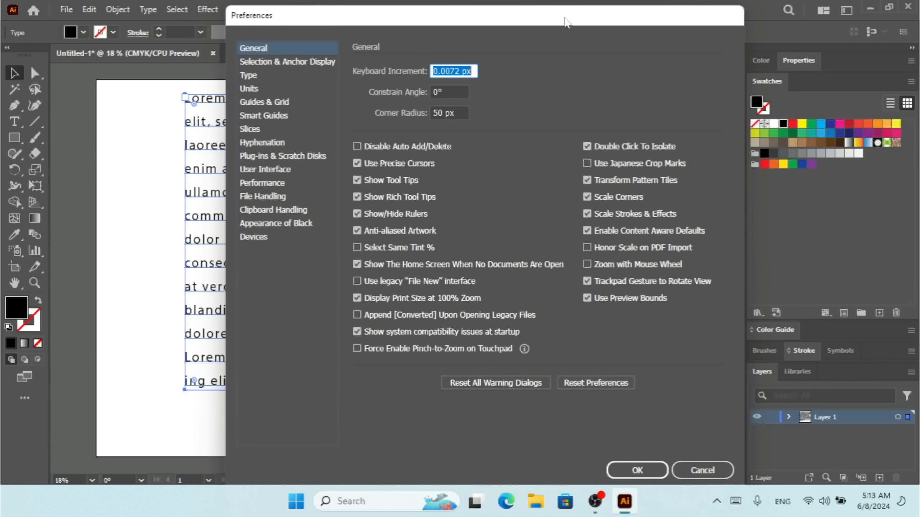
left_click_drag(565, 18, 493, 15)
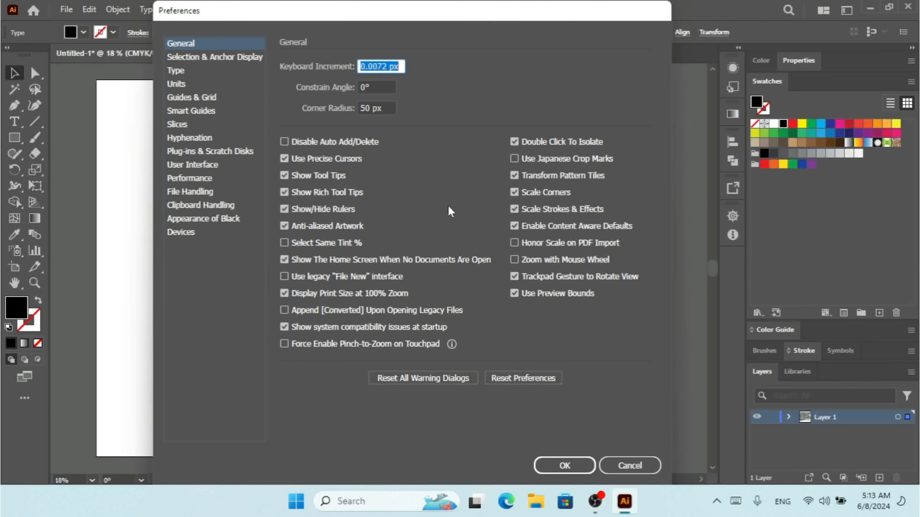
left_click(177, 73)
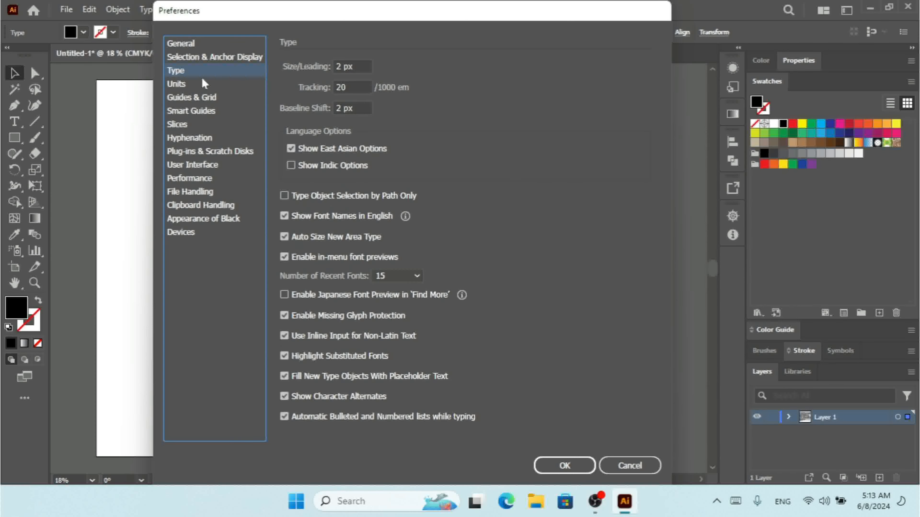
left_click(336, 240)
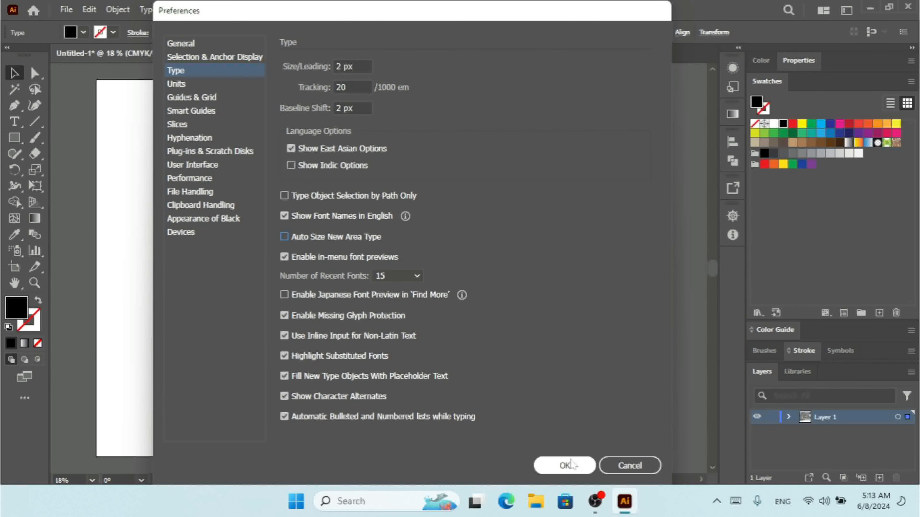
left_click(565, 466)
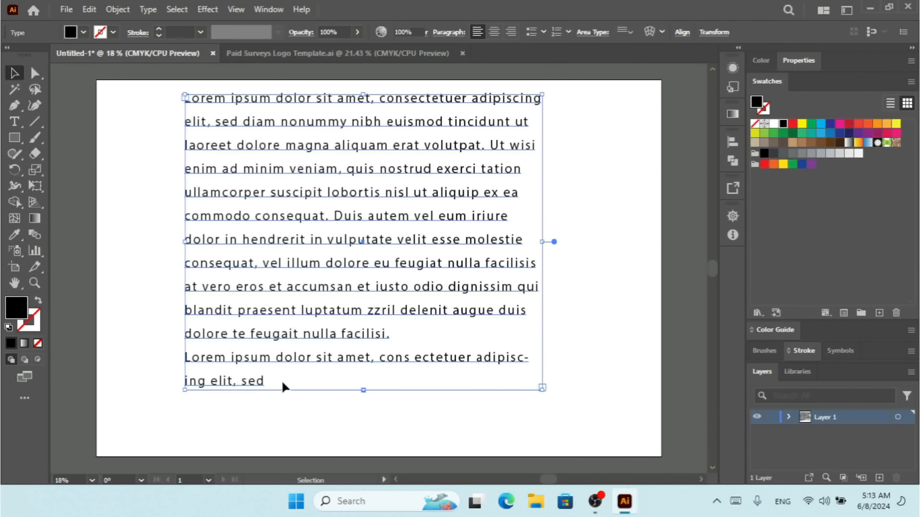
- Append a long run of random filler letters after "sed" at the end of the text block, enough to overflow its last line
double_click(285, 386)
type("ukjhkjjkhkj")
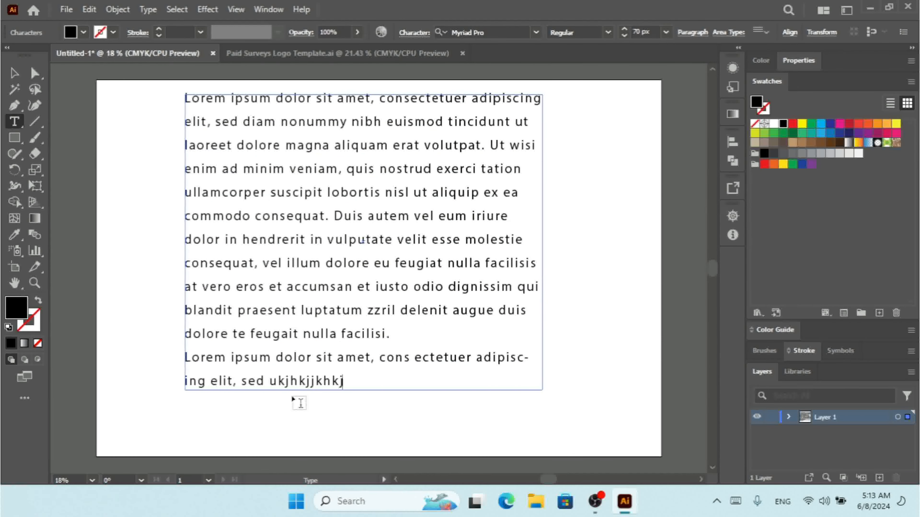
type("hjkjkhkjhjkhjkhjkjkhjkhkjhjkhjkhkjjhjh")
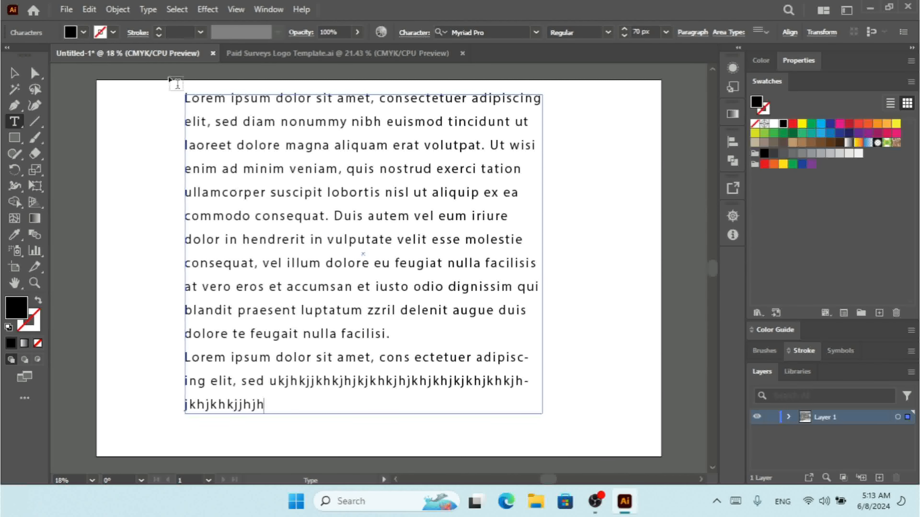
- Turn off Auto Size for the text block in its Area Type Options
left_click(146, 10)
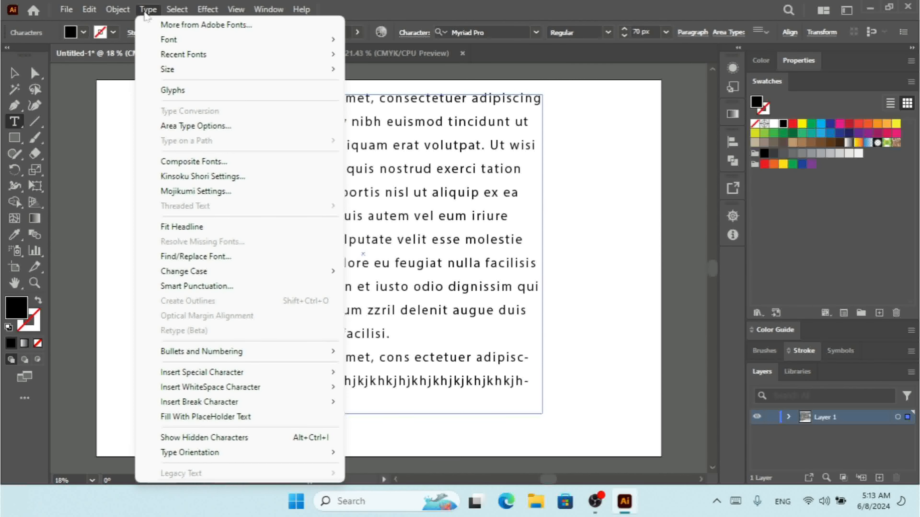
left_click(195, 126)
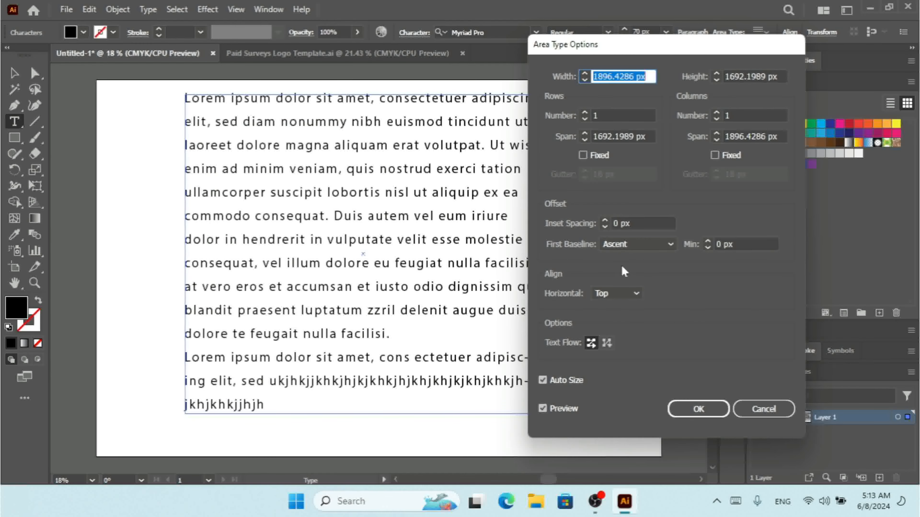
left_click(561, 380)
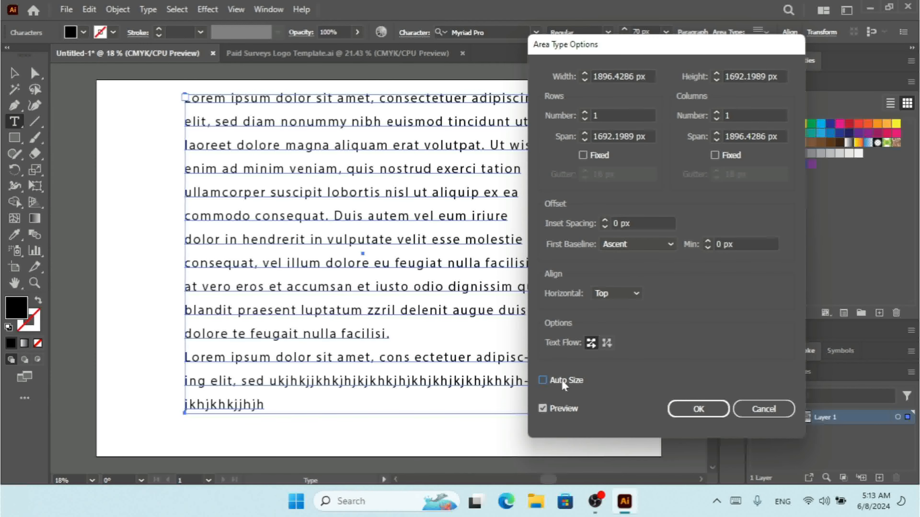
left_click(698, 409)
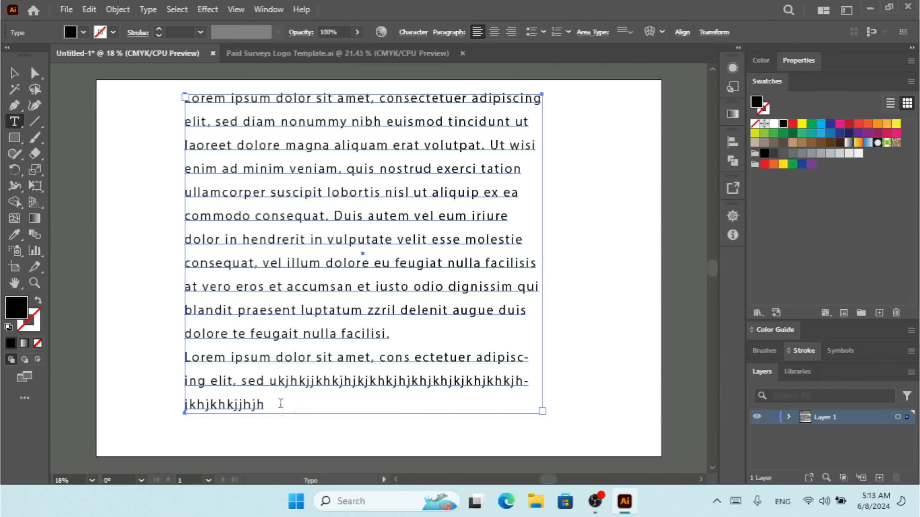
left_click(280, 403)
type("kjkjkljkjkljkljkl")
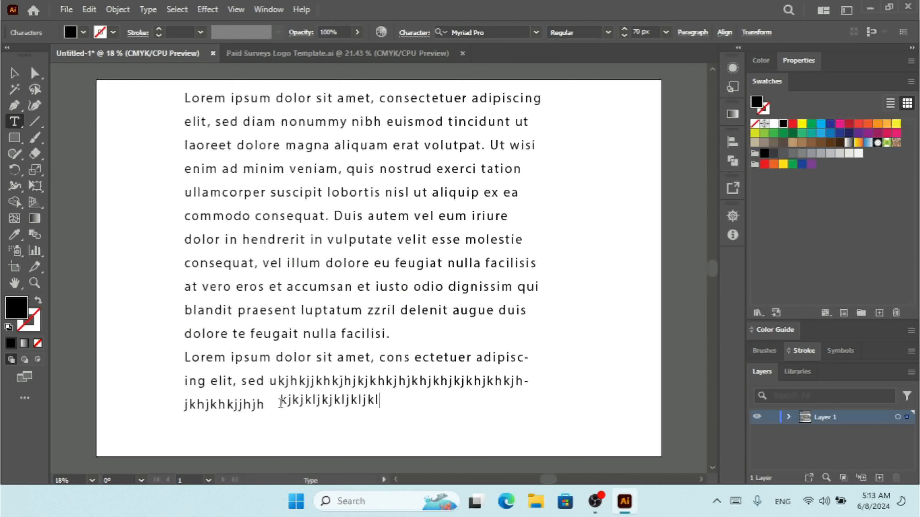
type("jkljkljkljlkjklkljlkjlkjlkjkljk")
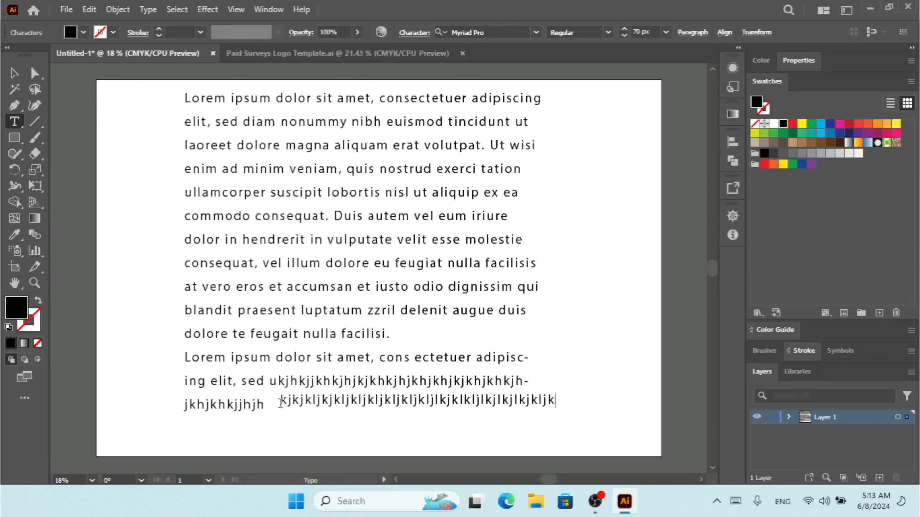
type("ljkjkljkljkljkljkljkkj")
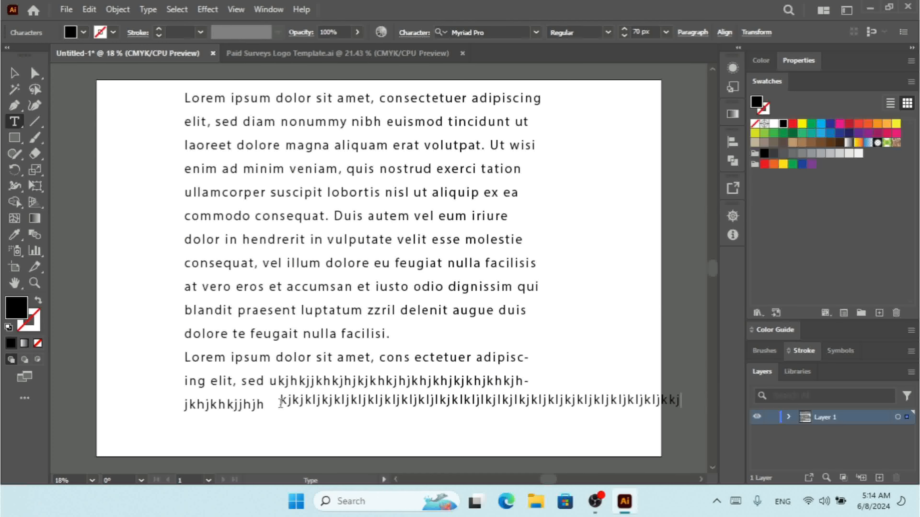
left_click(14, 74)
key("Delete")
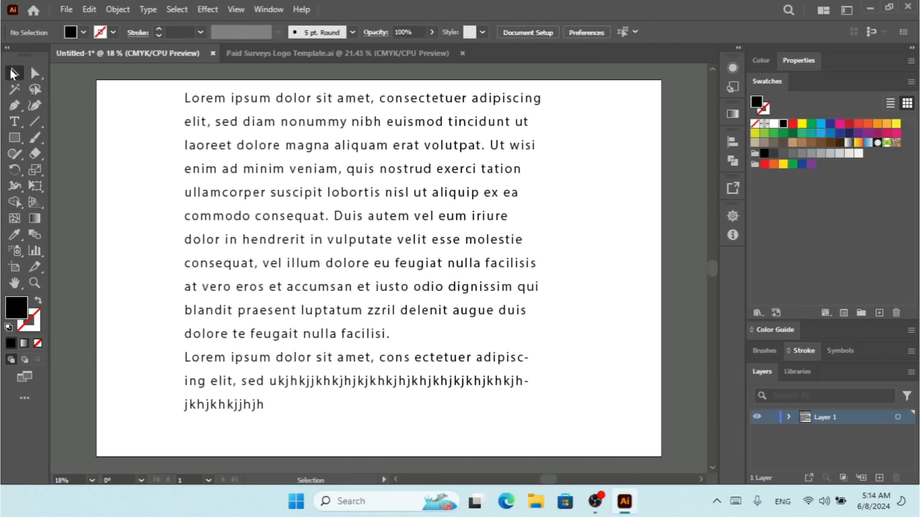
- Append a long run of random filler letters to the text block's last line, enough to overflow the frame, and finish editing
double_click(237, 406)
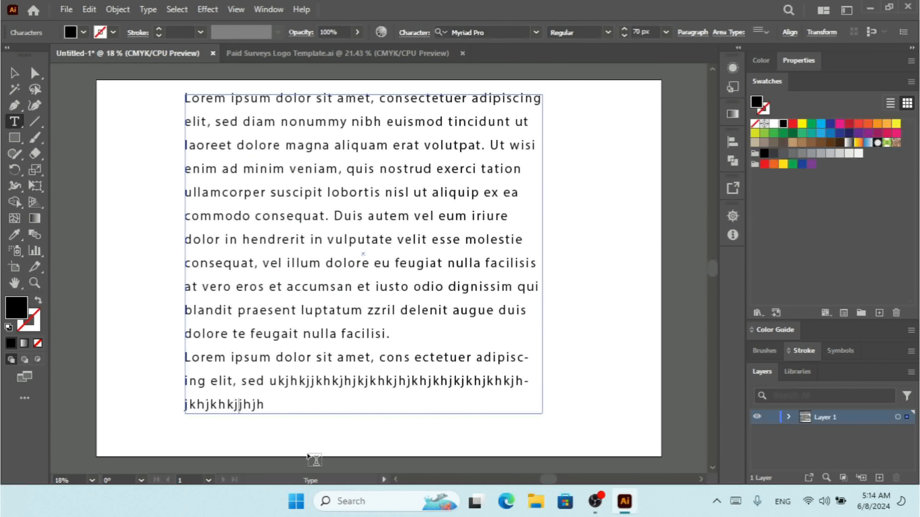
key("Right")
key("Right")
type("jhjkhjkjkhjkhjkhjkjkhjkhkjhjkjkjkhjkjk")
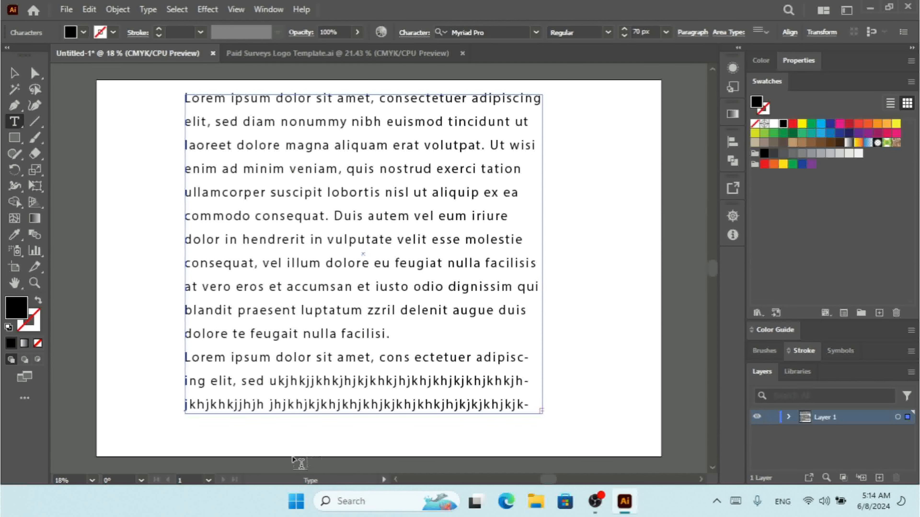
left_click(14, 73)
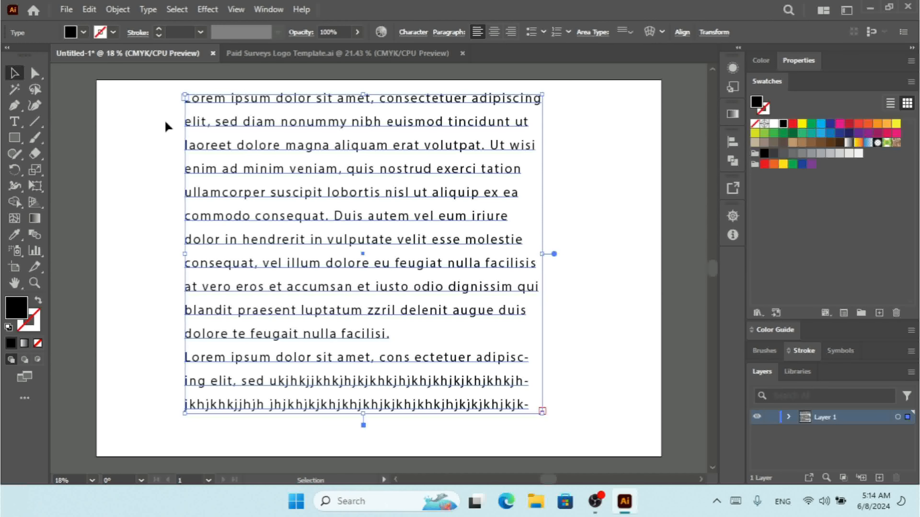
- Turn Auto Size back on for the overflowing text block in its Area Type Options
left_click(148, 10)
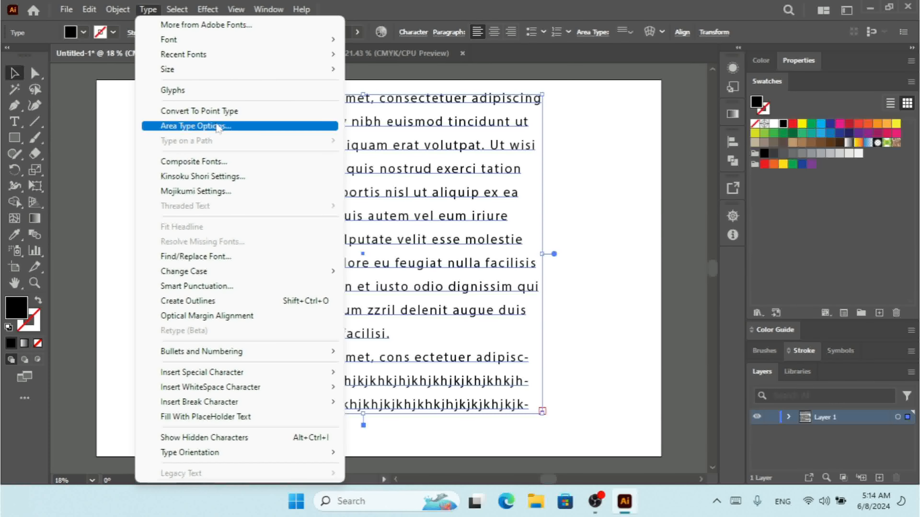
left_click(196, 126)
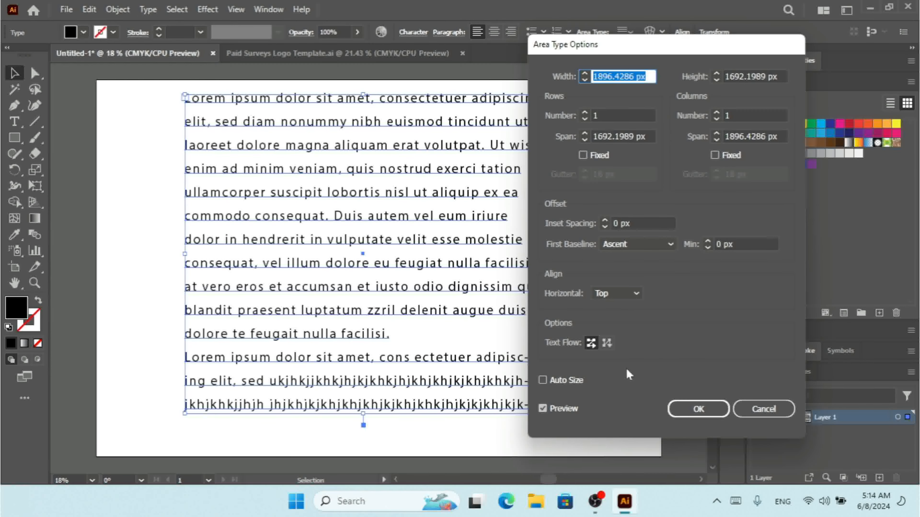
left_click(573, 380)
left_click(688, 408)
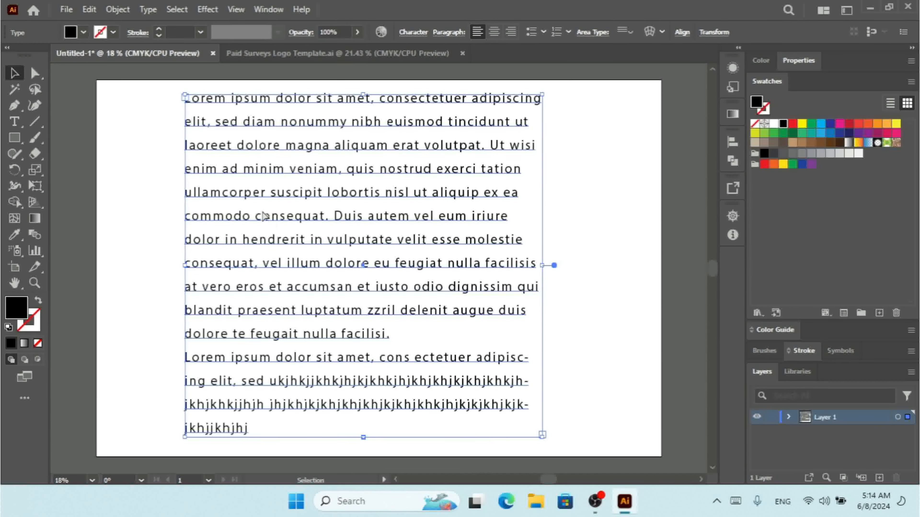
- Enable Auto Size New Area Type in the Type preferences
key("ctrl+k")
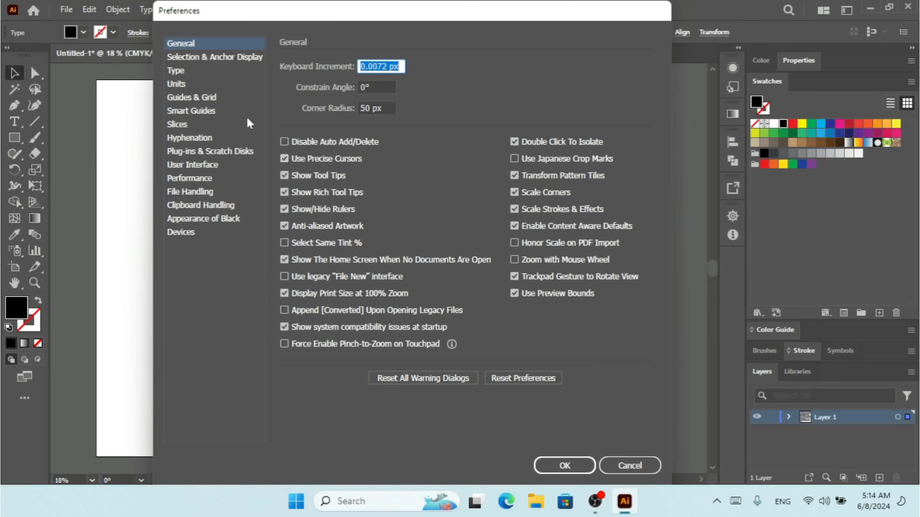
left_click(174, 71)
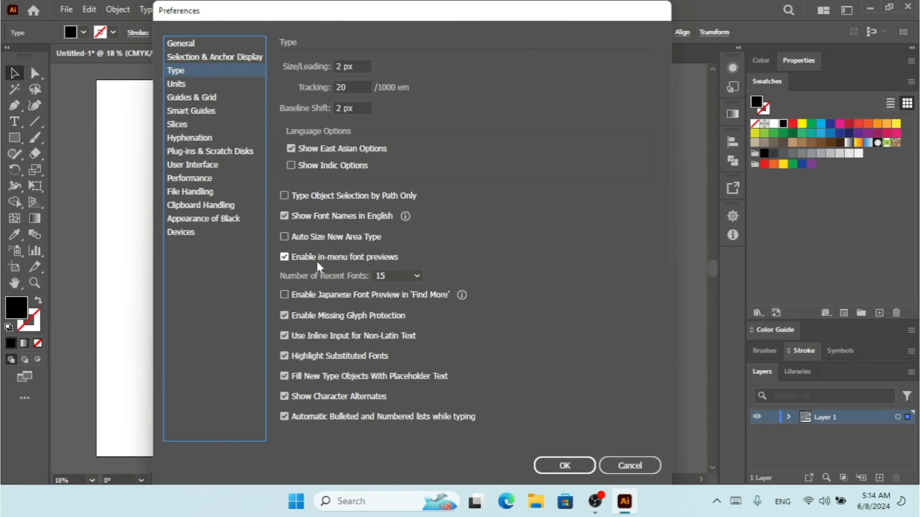
left_click(285, 237)
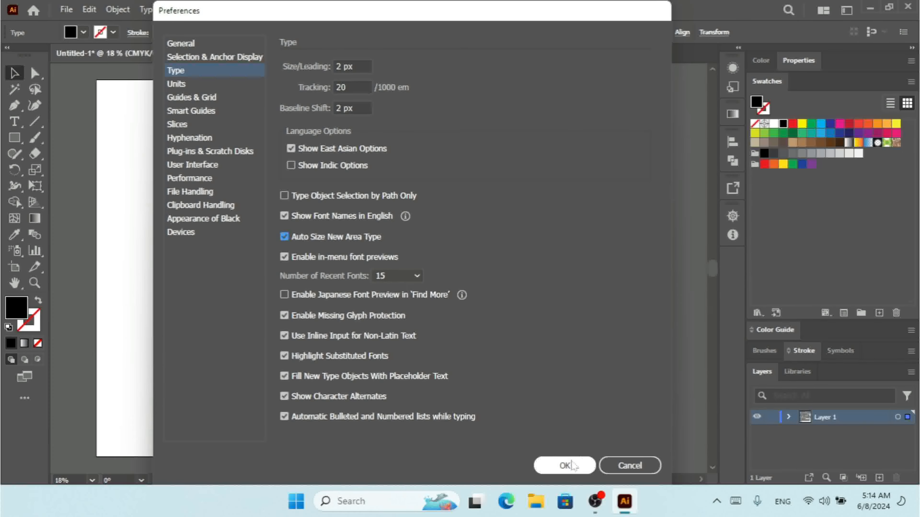
left_click(590, 458)
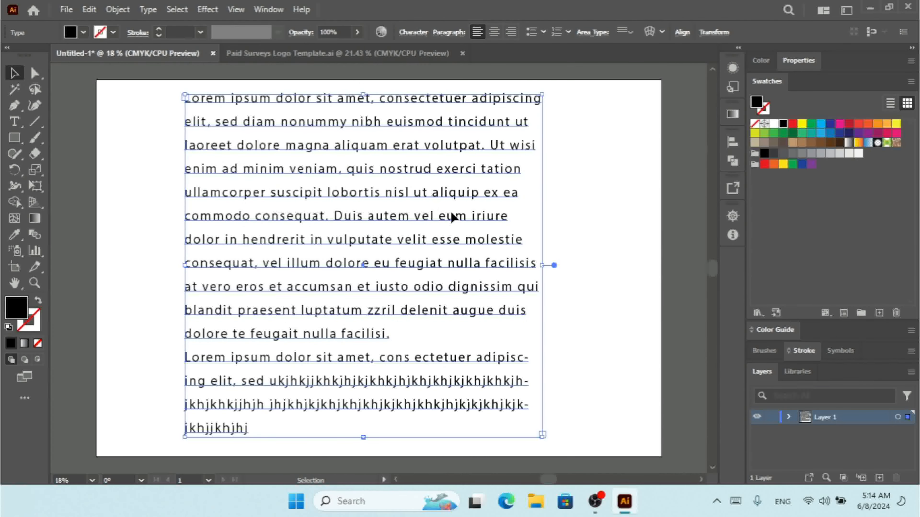
- Move the text block toward the artboard's right side and add a two-line point text of placeholder plus filler letters in the freed space
left_click_drag(380, 218, 593, 240)
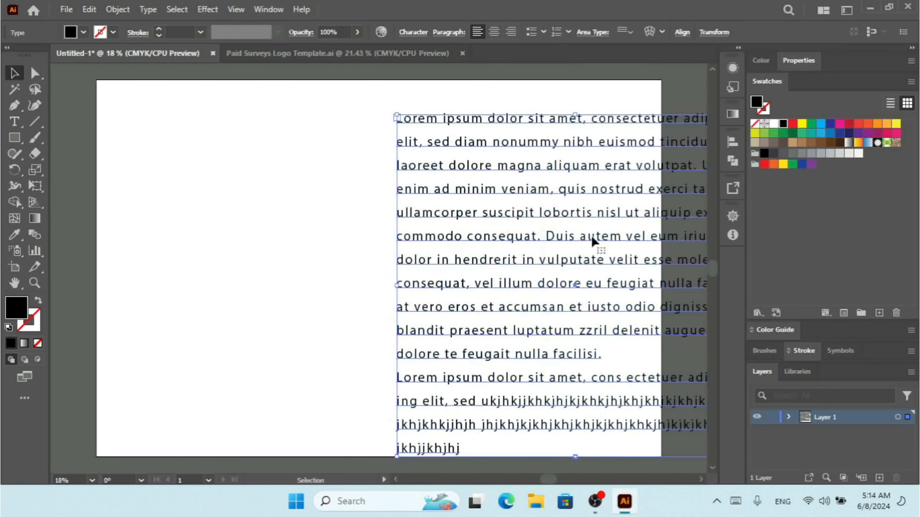
left_click(14, 123)
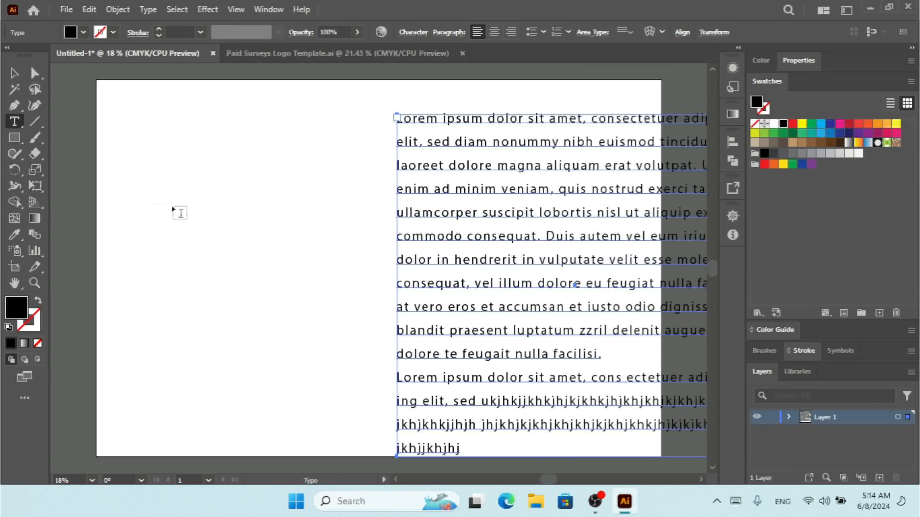
left_click(172, 166)
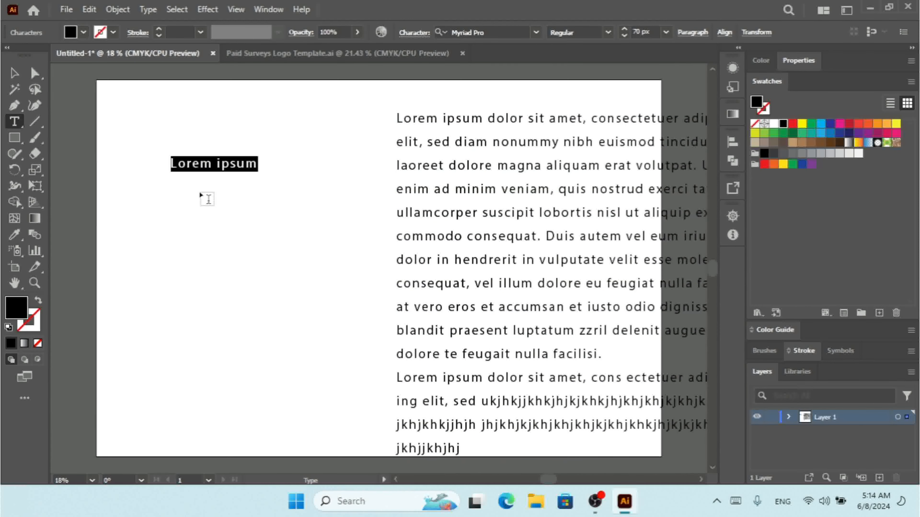
key("Right")
type("jhjhkjkjhjkh")
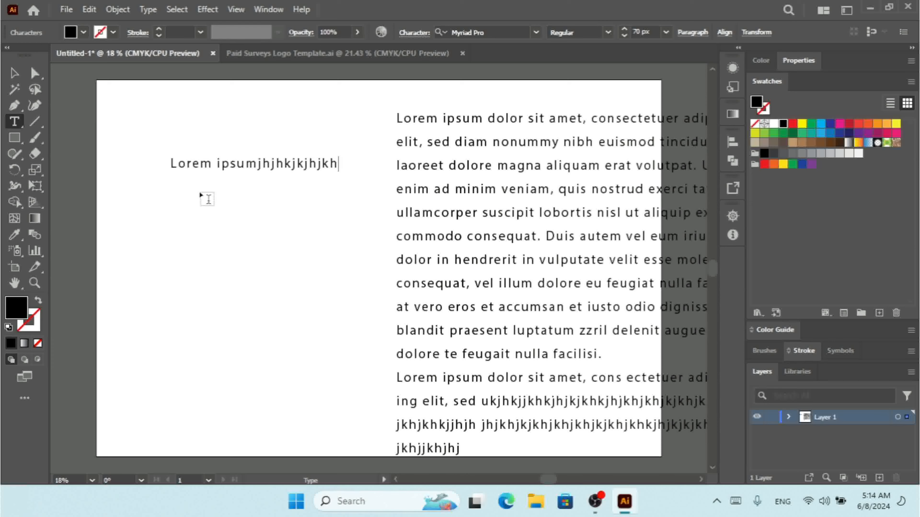
key("Return")
type("bbhjjhhjjhhj")
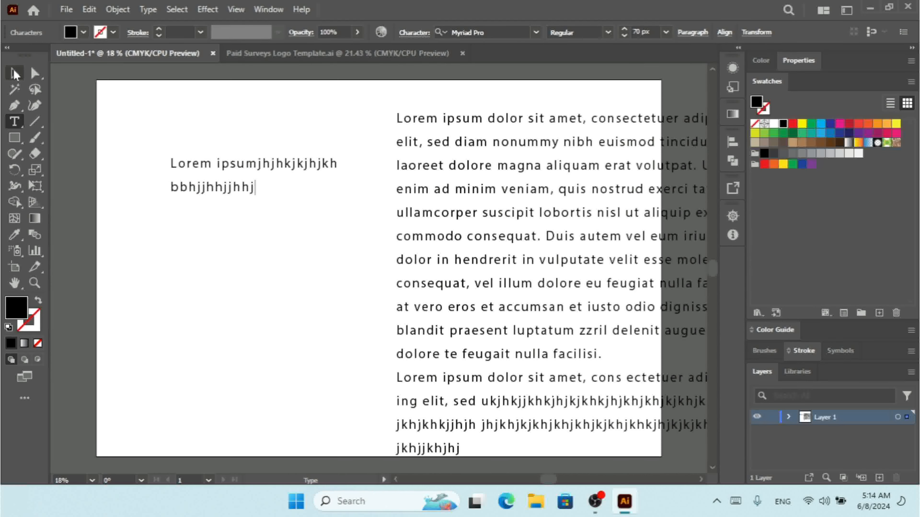
key("Escape")
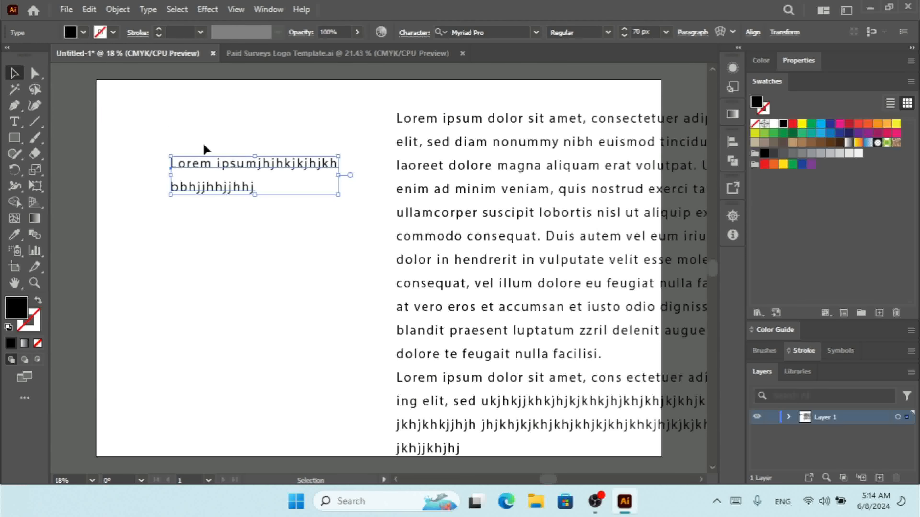
left_click_drag(241, 162, 243, 166)
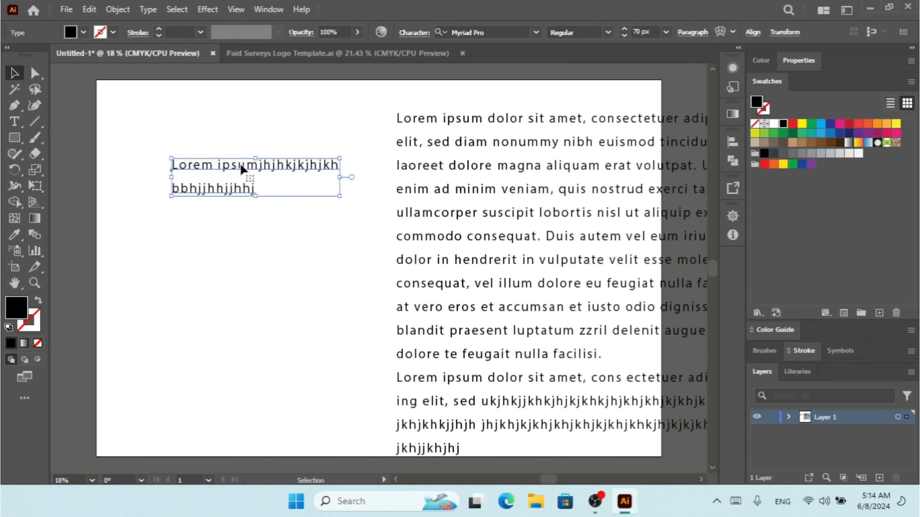
left_click(147, 9)
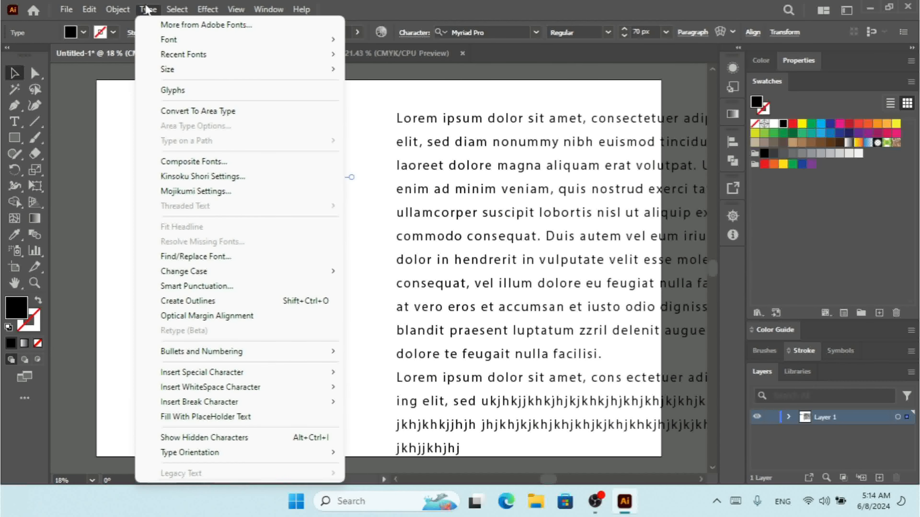
left_click(225, 115)
left_click(452, 171)
- Extend the point text's second line with random filler letters and move the object to the artboard's left edge
double_click(232, 187)
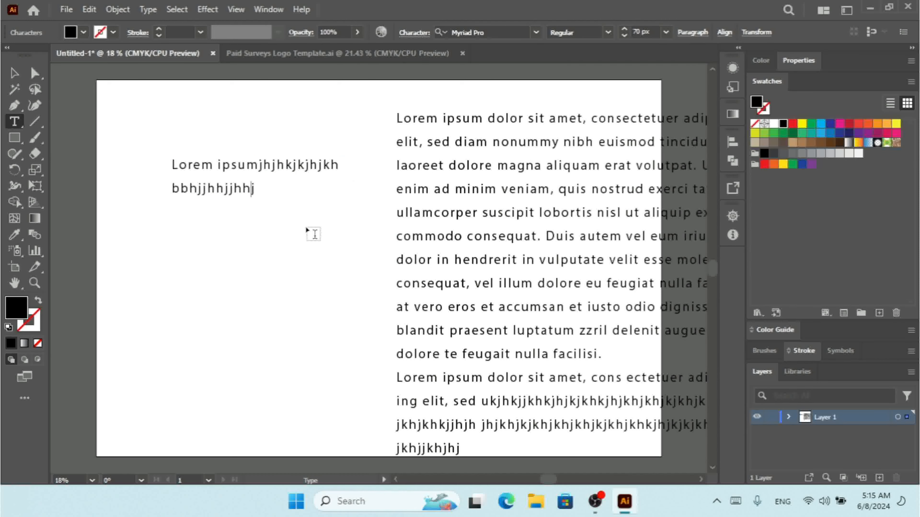
type("jhjhkjhkjkjhjkjkkj")
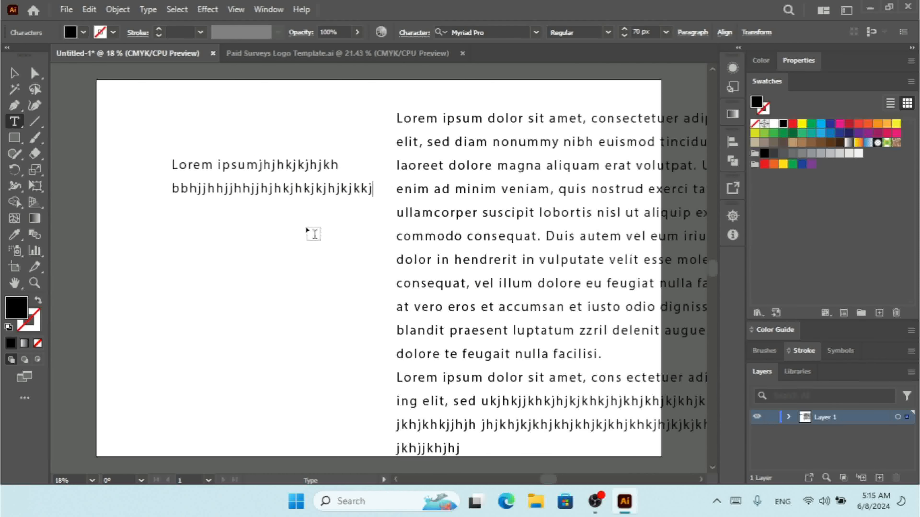
type("jkjkjhjhkjhkj")
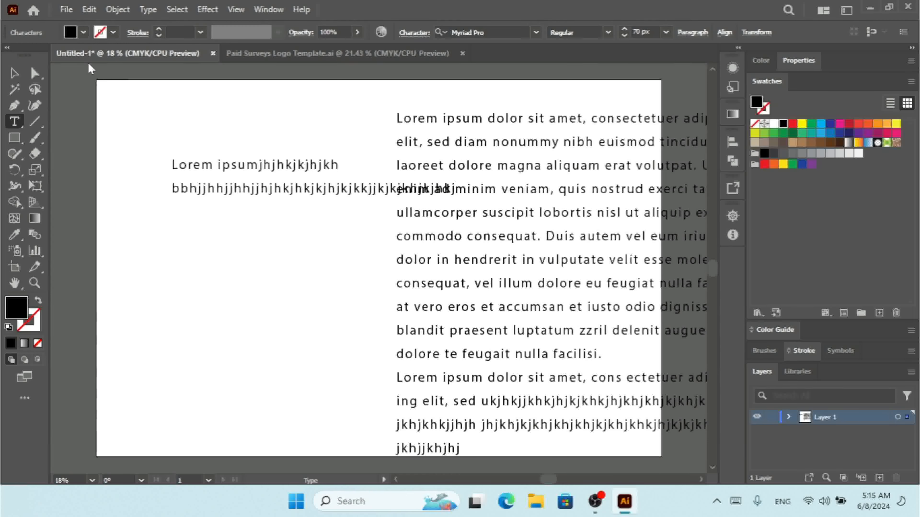
left_click(15, 73)
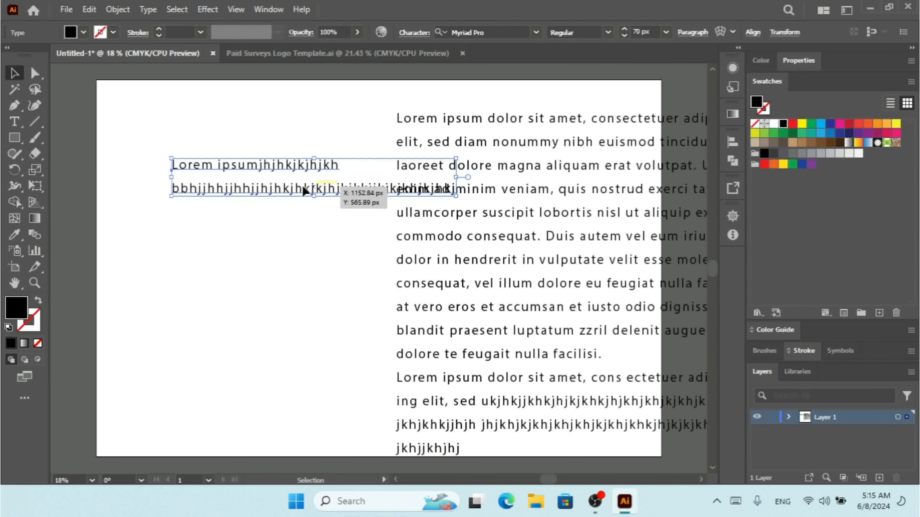
left_click_drag(303, 190, 242, 189)
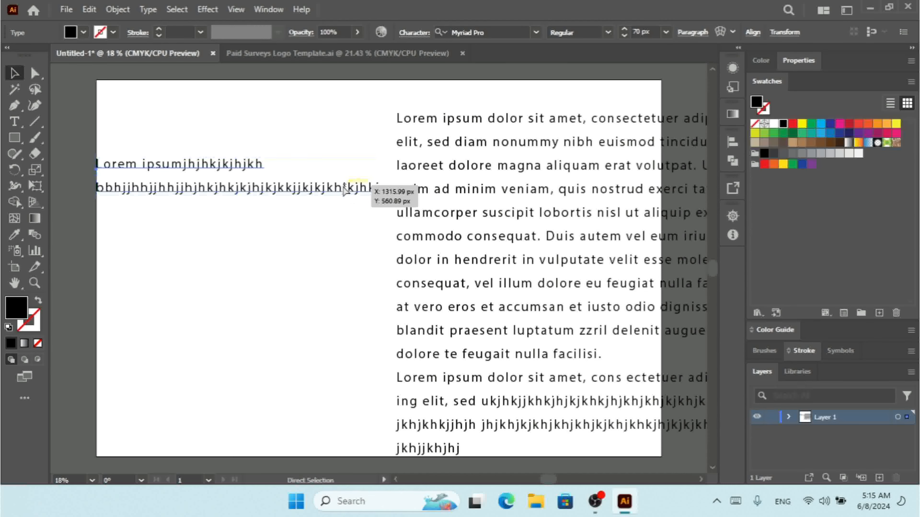
- Add a new empty layer and turn off Auto Size New Area Type in the Type preferences
key("ctrl+l")
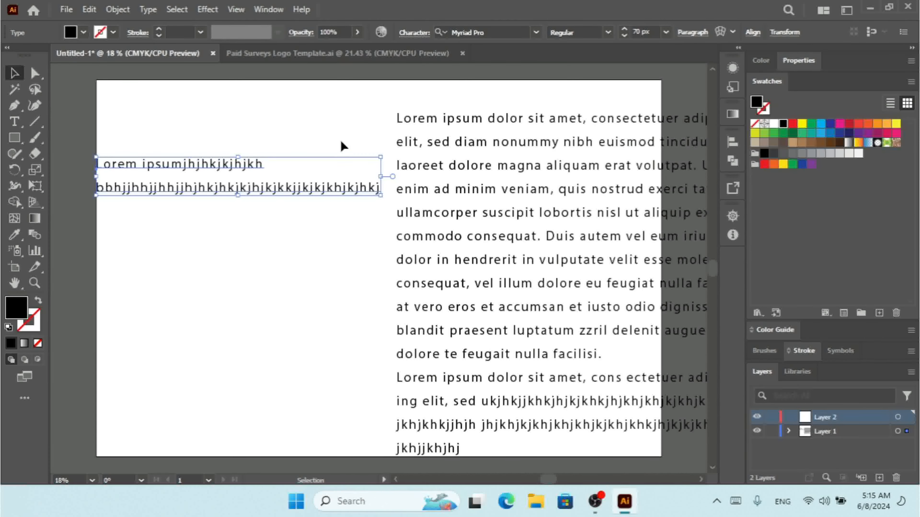
key("ctrl+k")
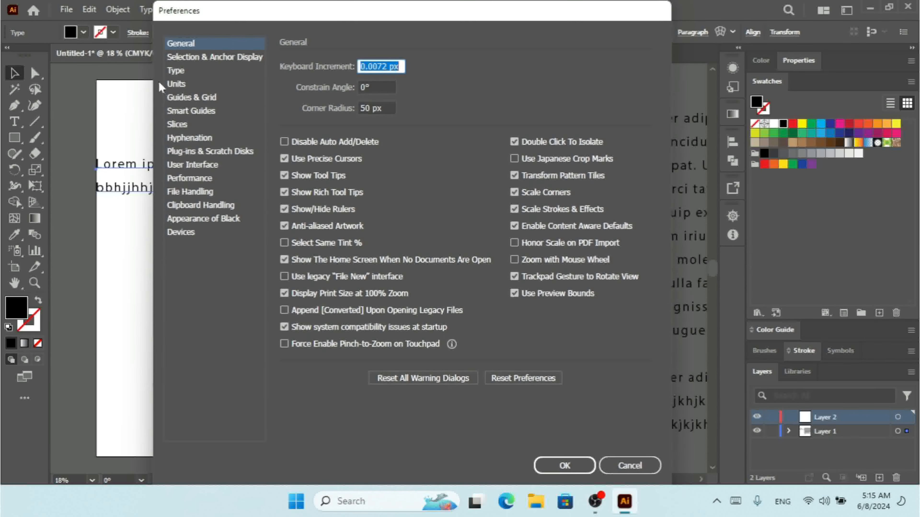
left_click(176, 70)
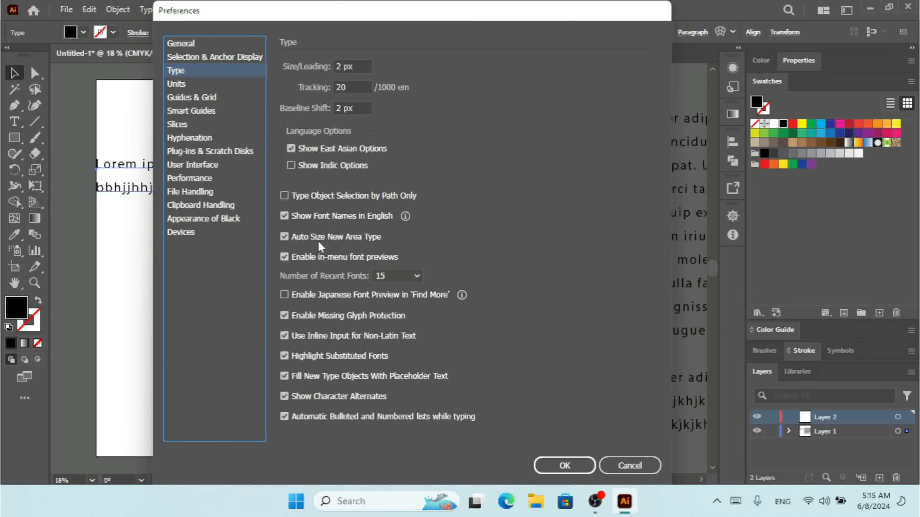
left_click(305, 237)
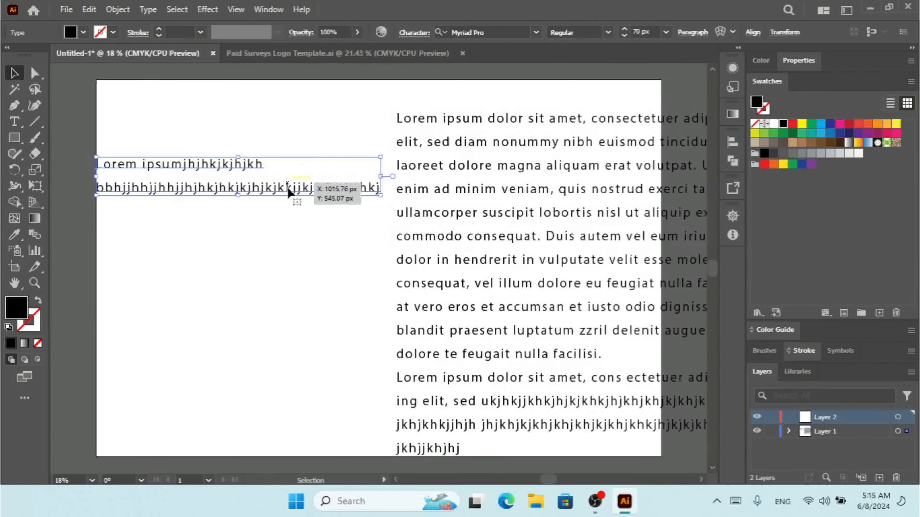
- Extend the point text's second line with random filler letters and move the object slightly up and toward the artboard's middle
double_click(293, 188)
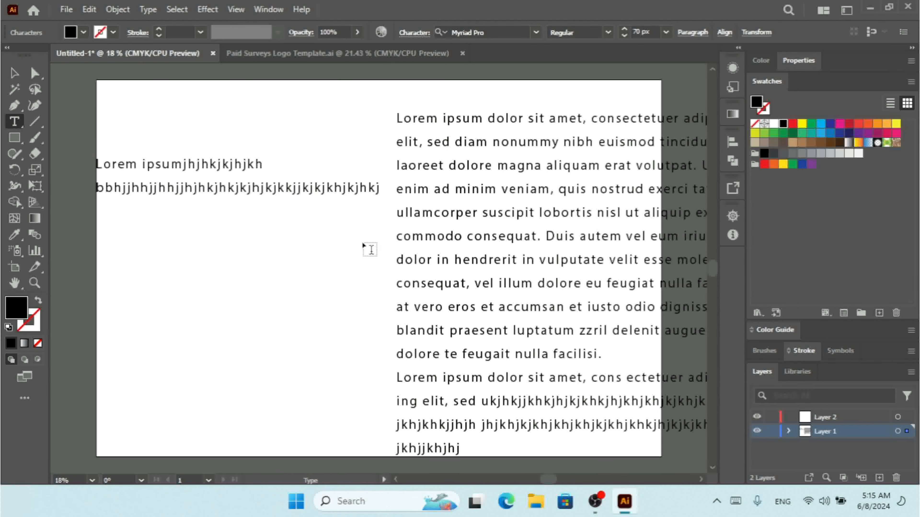
key("Right")
type("jhkjjhkjkhkjhkjjkhjkhkjh")
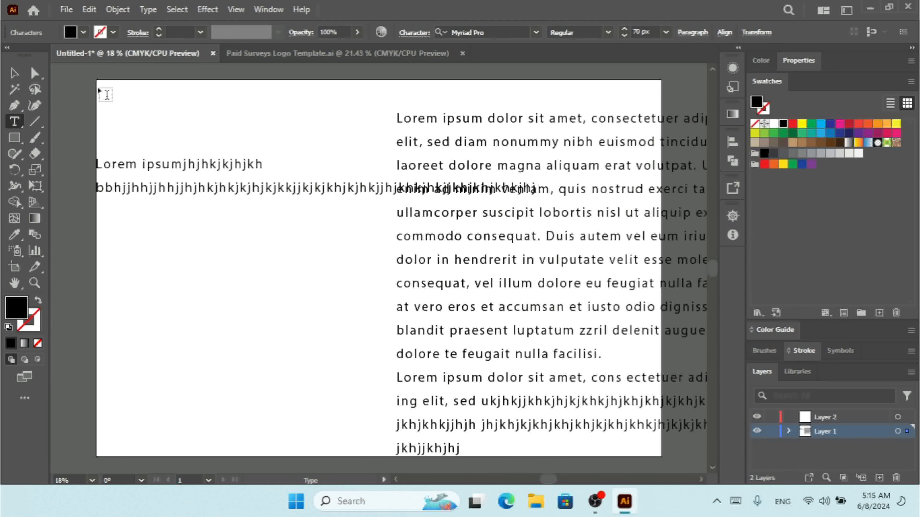
left_click(13, 74)
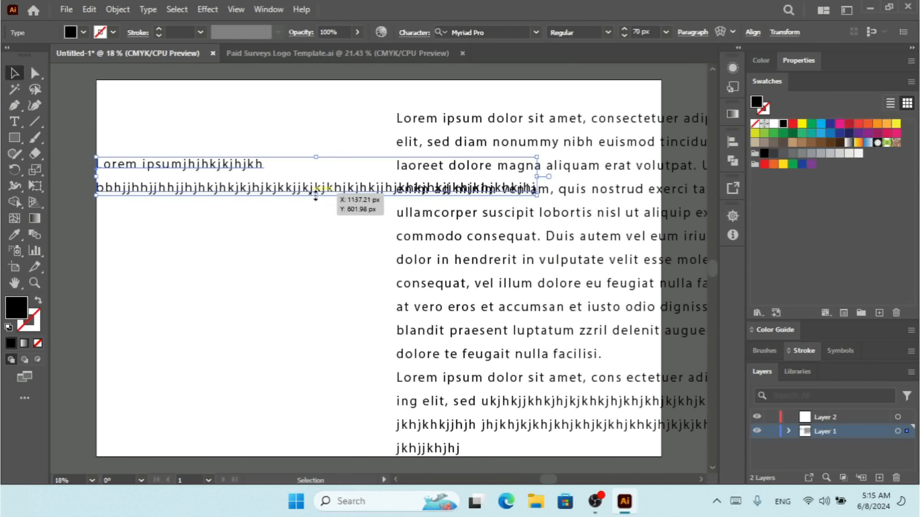
left_click_drag(302, 189, 367, 181)
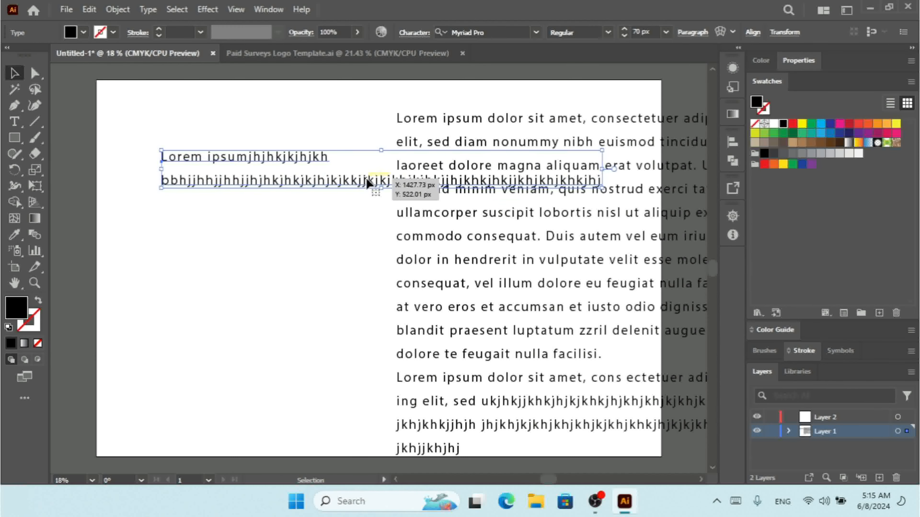
- Convert the point text to area type, move it back to the artboard's left edge and insert extra filler letters in its second line
left_click(148, 9)
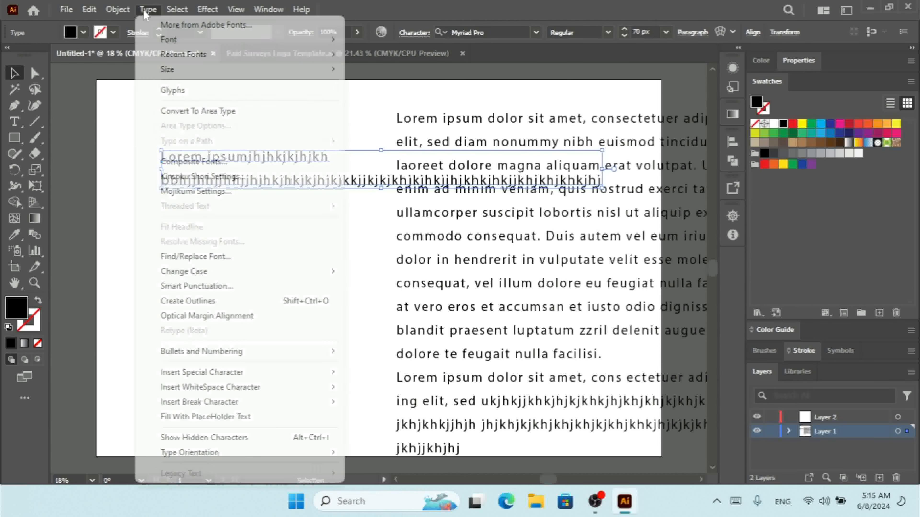
left_click(192, 111)
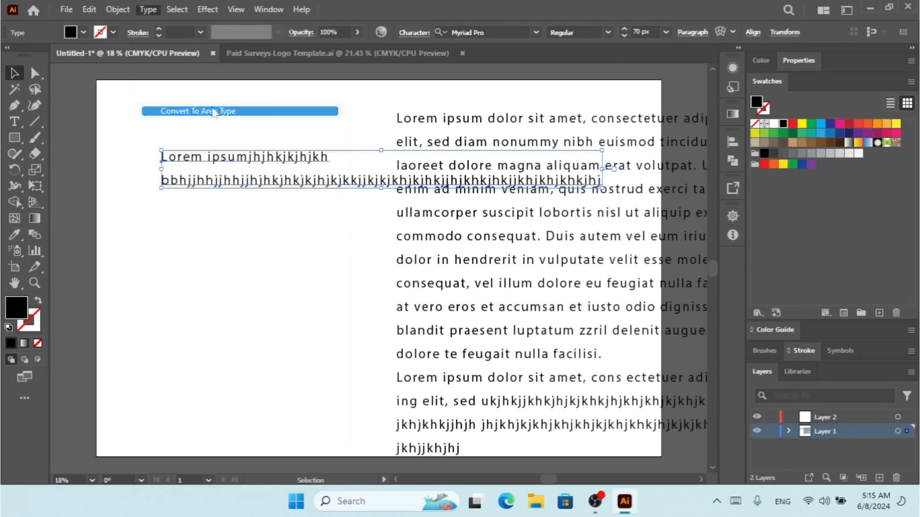
left_click_drag(318, 188, 255, 186)
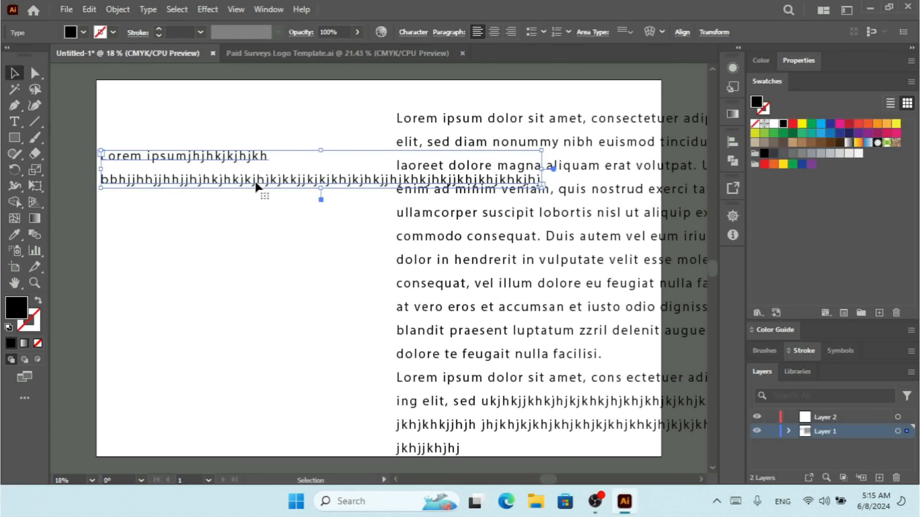
double_click(255, 185)
type("klklkl;k")
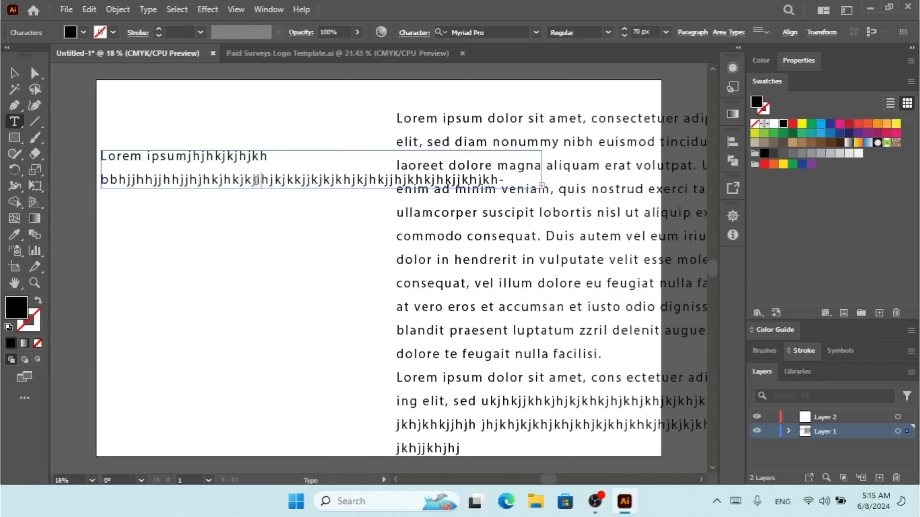
type("l;kl;l;")
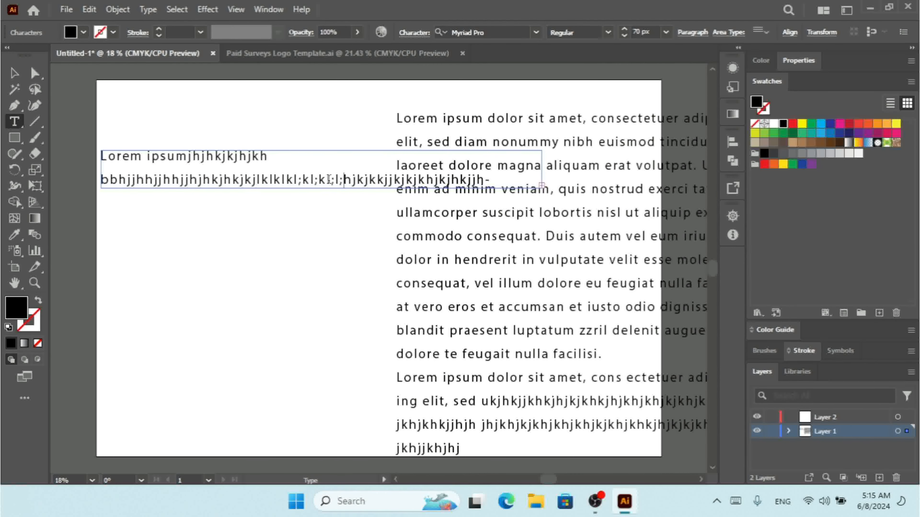
- Turn on Auto Size in the area type's options, then delete that text object from the artboard
left_click(148, 9)
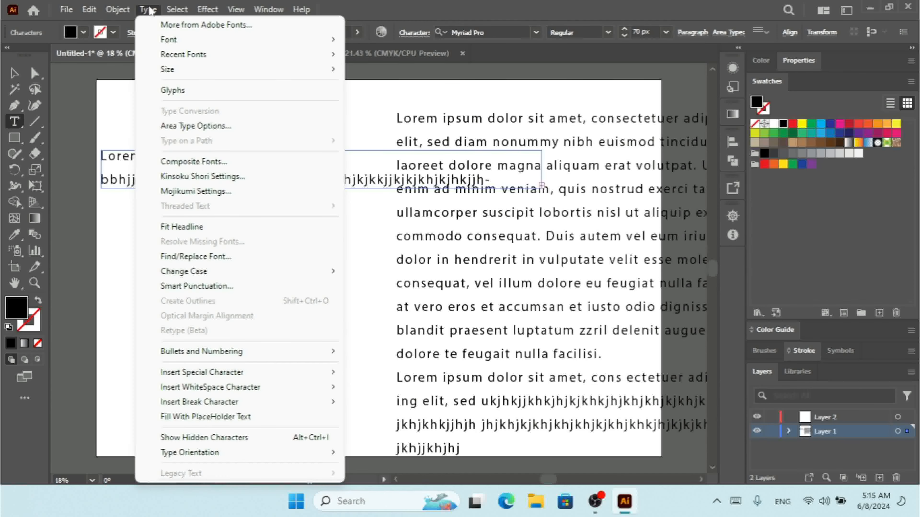
left_click(211, 126)
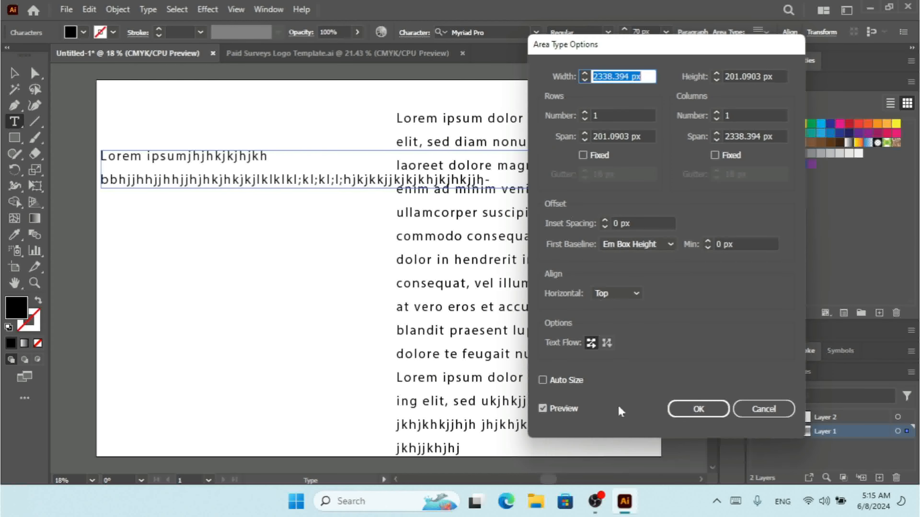
left_click(565, 380)
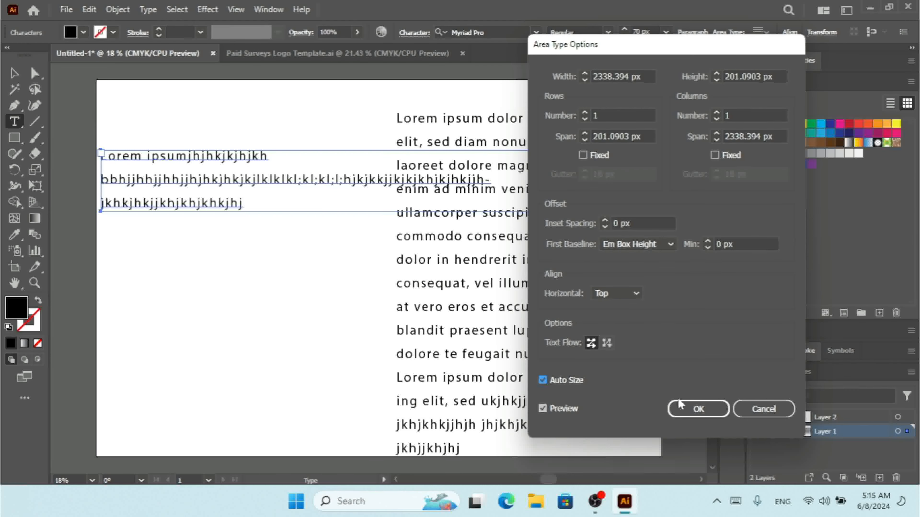
left_click(697, 410)
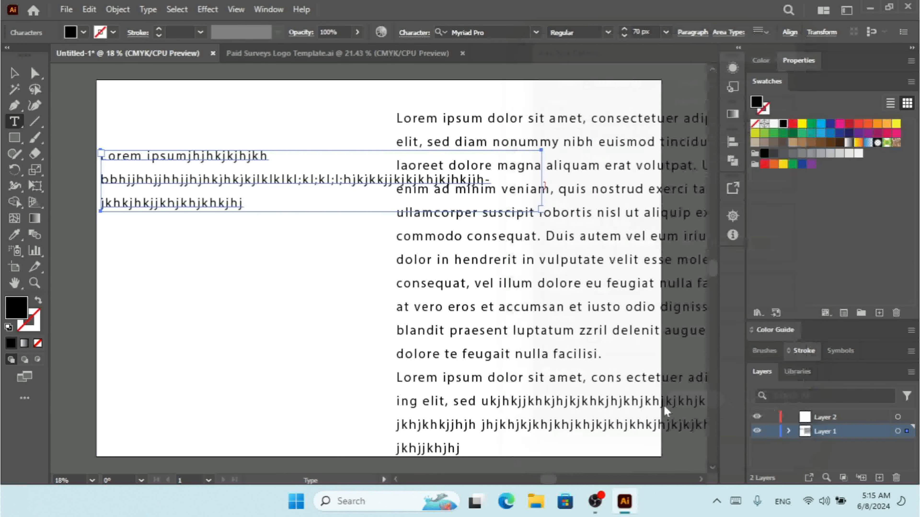
left_click(9, 75)
key("Delete")
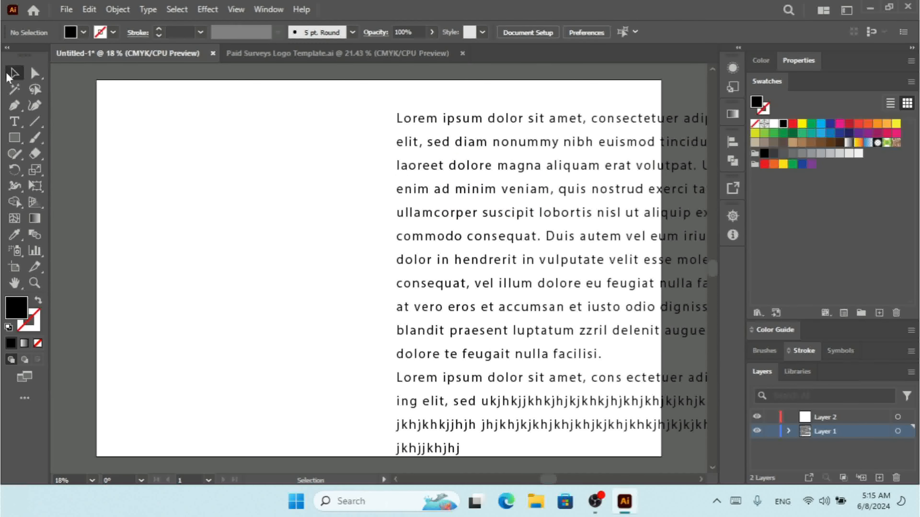
- Disable in-menu font previews in the Type preferences
key("ctrl+k")
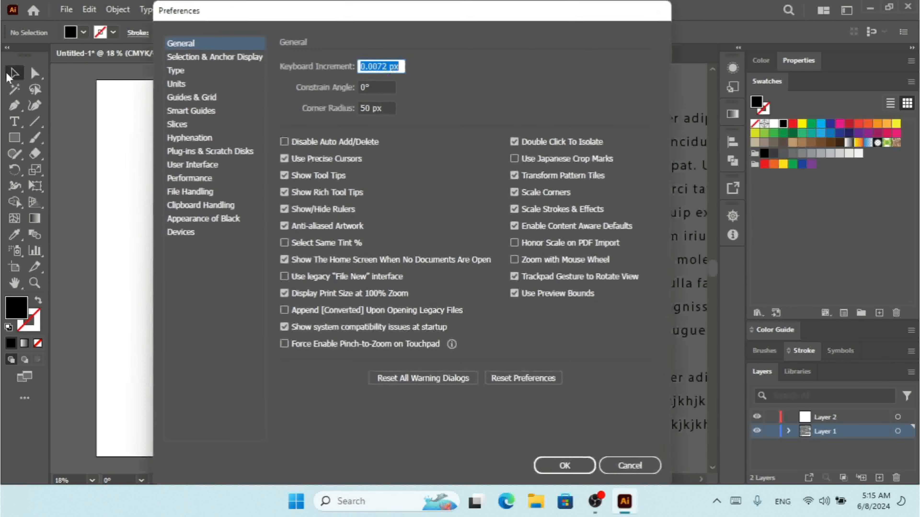
left_click(173, 70)
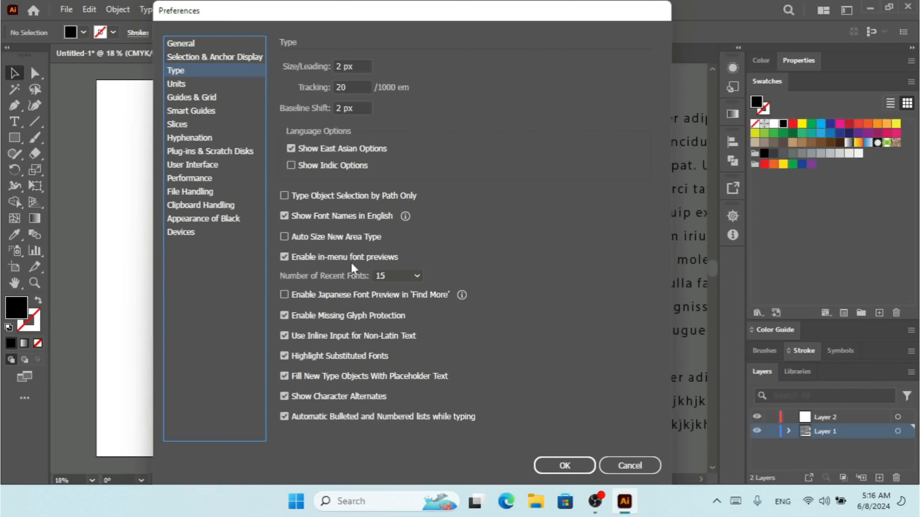
left_click(329, 259)
left_click(562, 466)
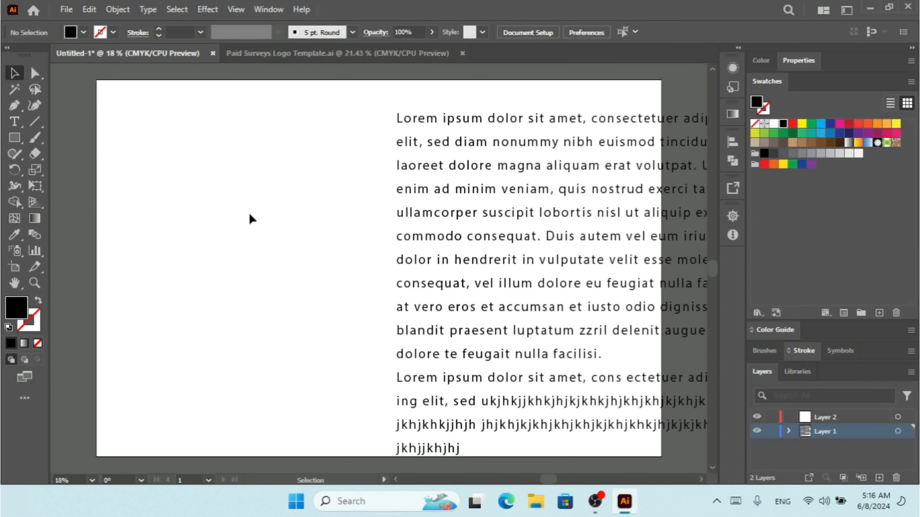
- Add a Lorem ipsum point text in the artboard's empty area, reposition it, and examine the font family list for it
left_click(14, 122)
left_click(174, 154)
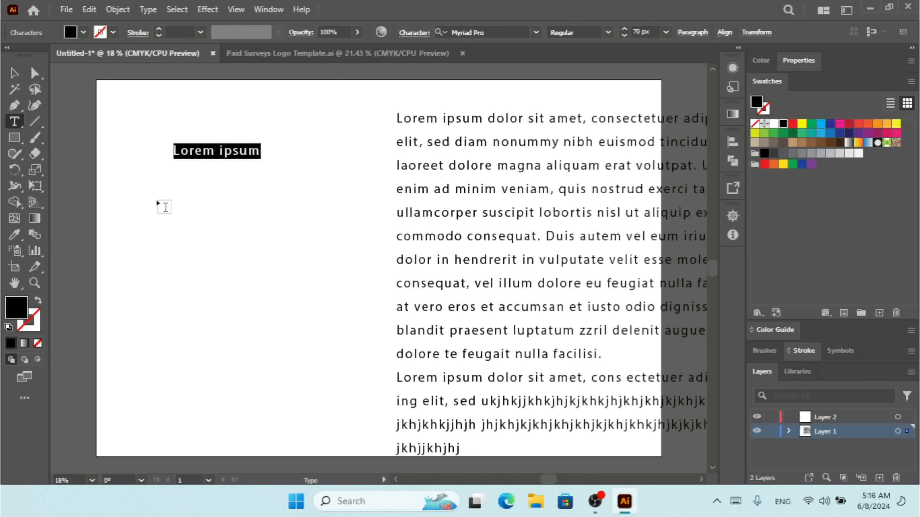
left_click(13, 73)
left_click_drag(227, 152, 260, 192)
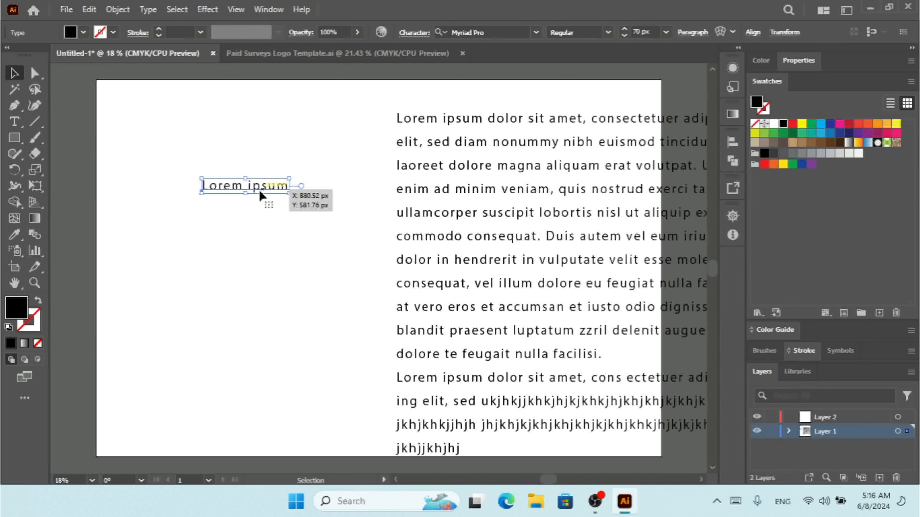
left_click(412, 37)
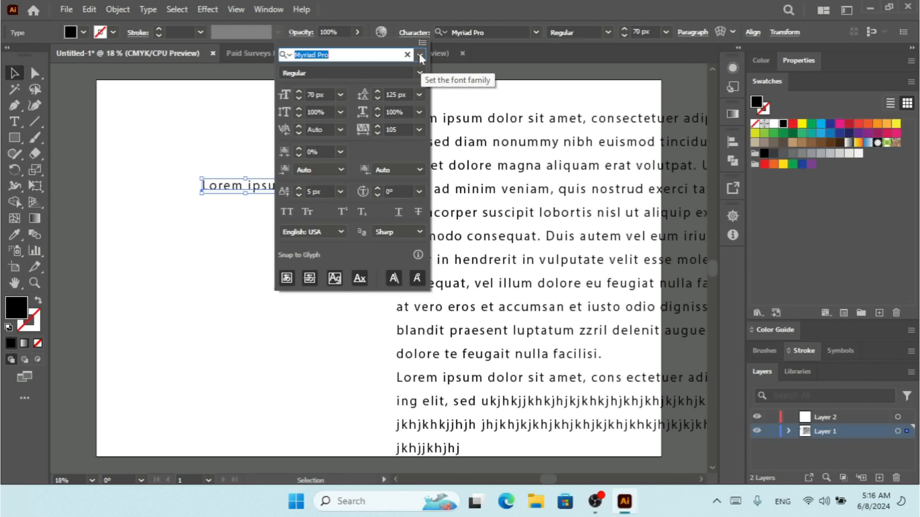
left_click(420, 55)
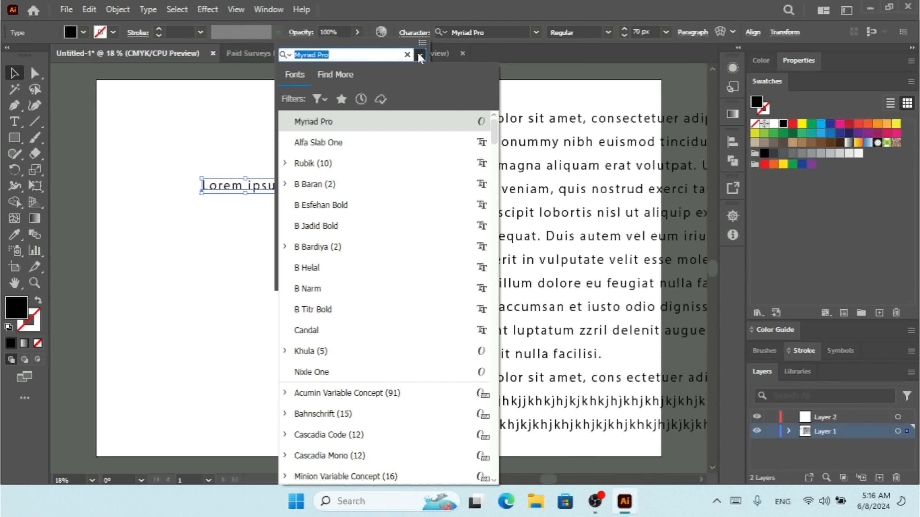
left_click(225, 134)
- Enable in-menu font previews in the Type preferences and examine the font family list for the selected Lorem ipsum text
key("ctrl+k")
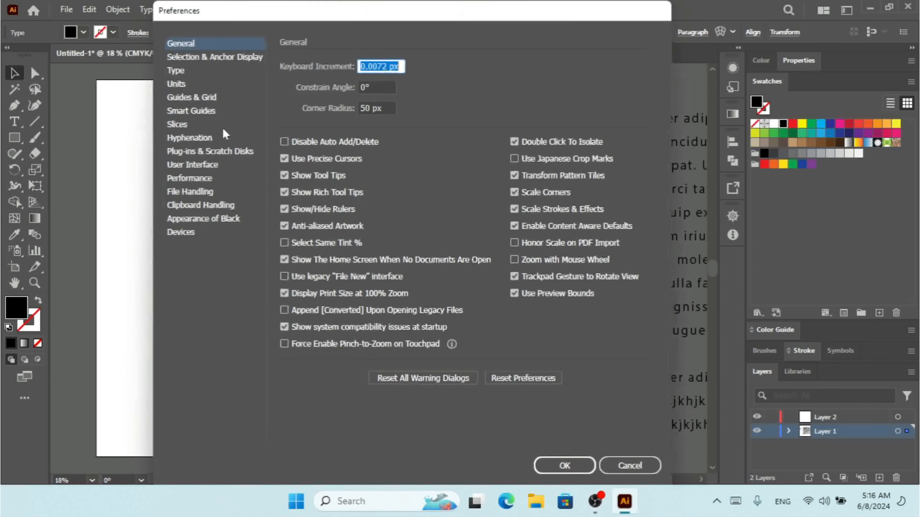
left_click(175, 71)
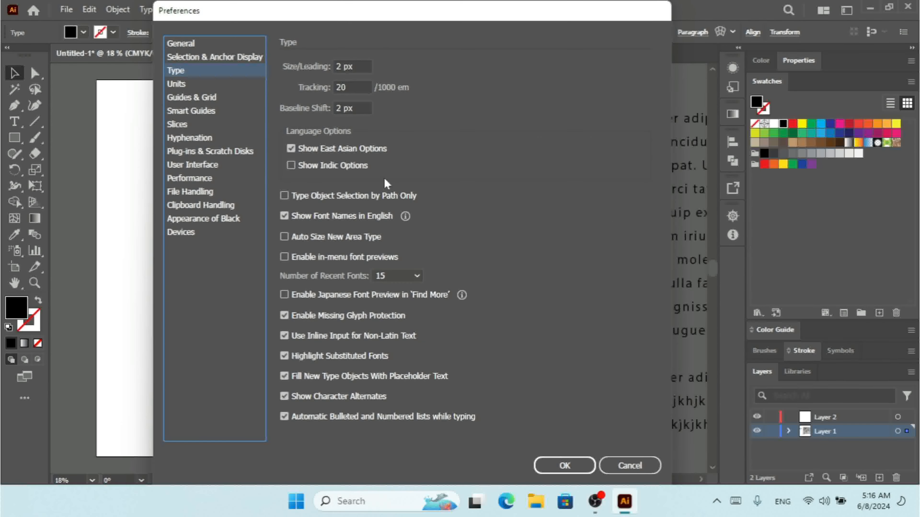
left_click(302, 259)
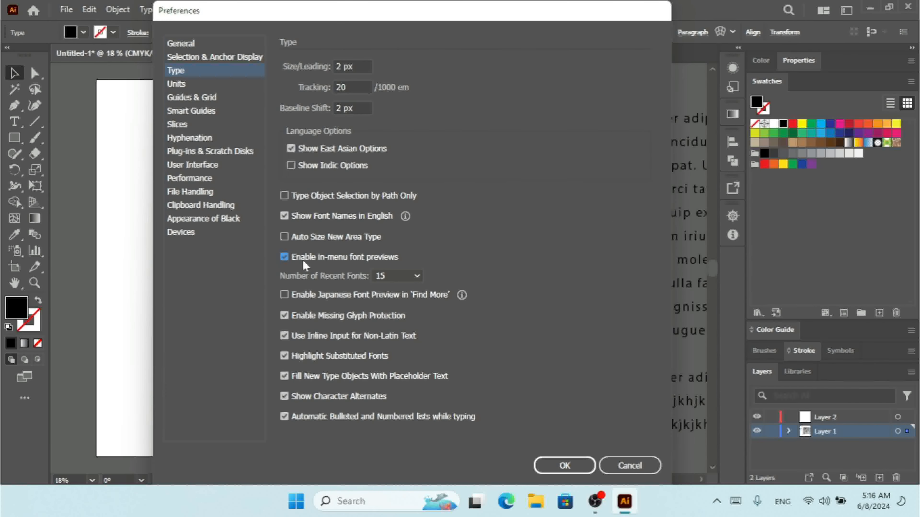
left_click(567, 465)
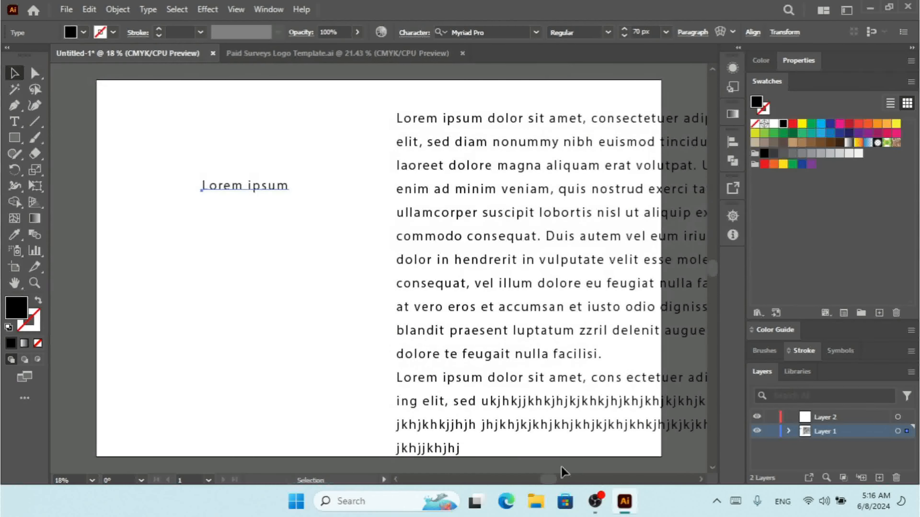
left_click(413, 32)
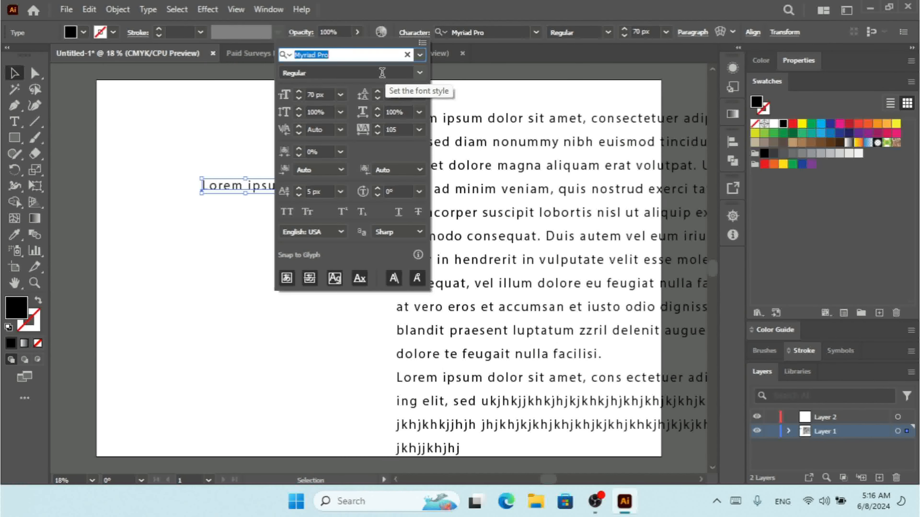
left_click(420, 56)
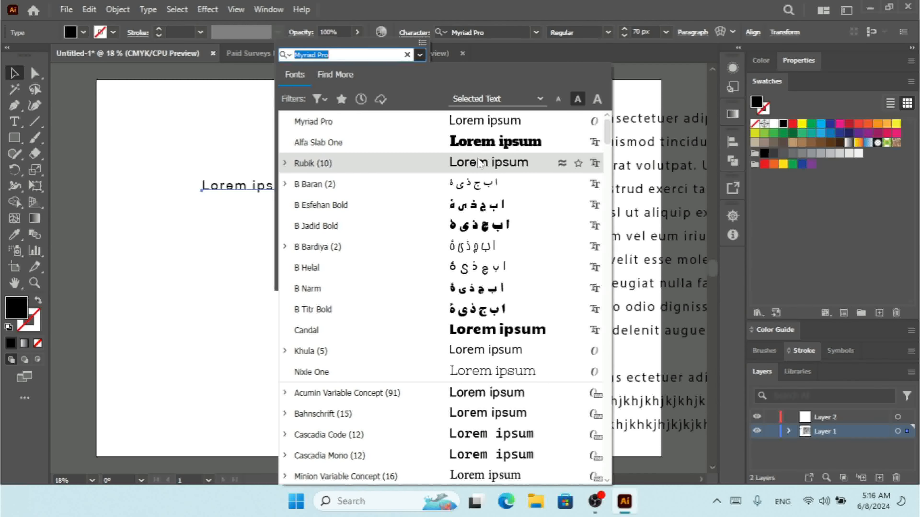
left_click(516, 5)
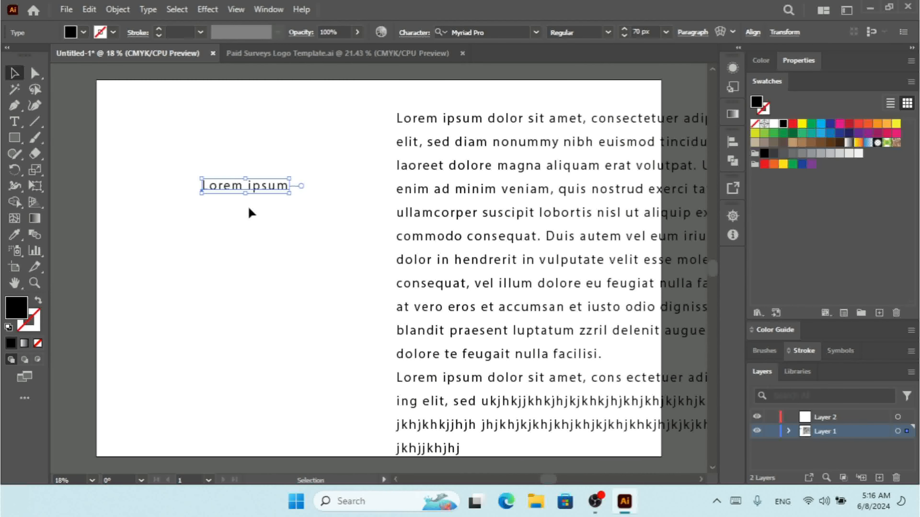
- Set the Number of Recent Fonts to 15 in the Type preferences and look through the Recent Fonts list
key("ctrl+k")
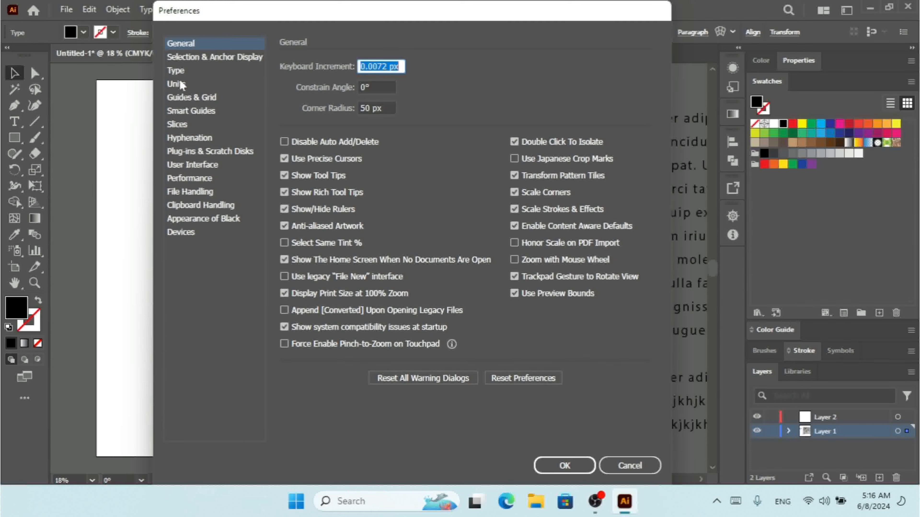
left_click(179, 70)
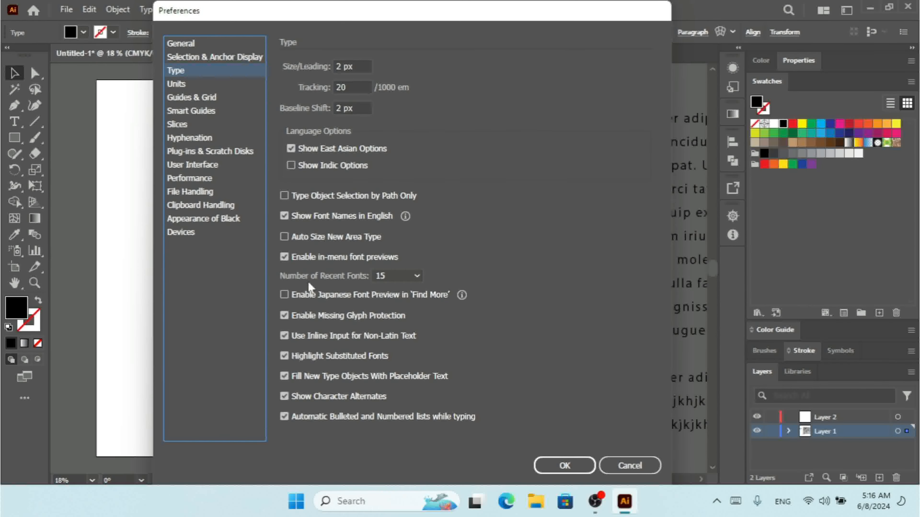
left_click(400, 278)
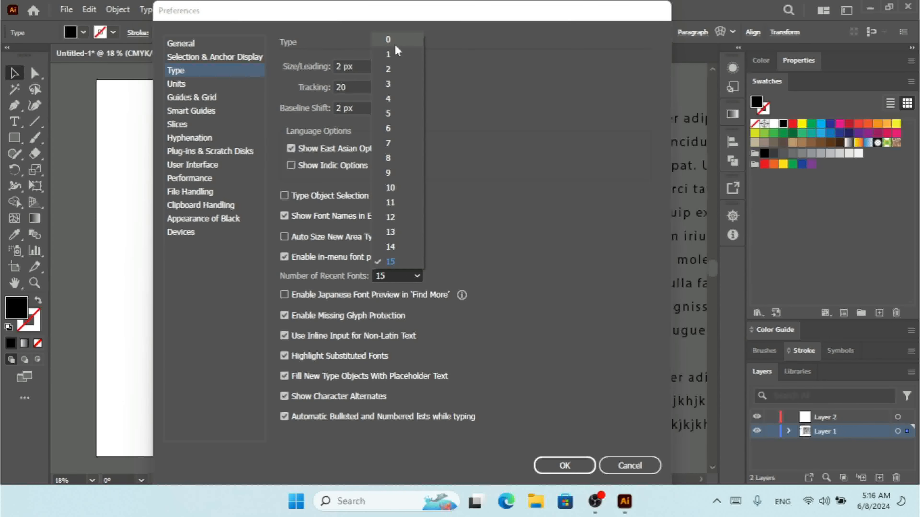
left_click(396, 264)
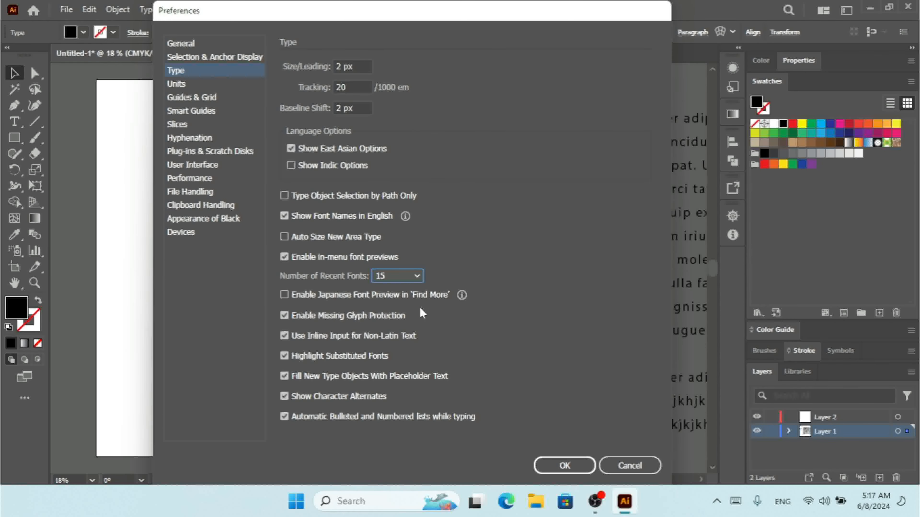
left_click(563, 466)
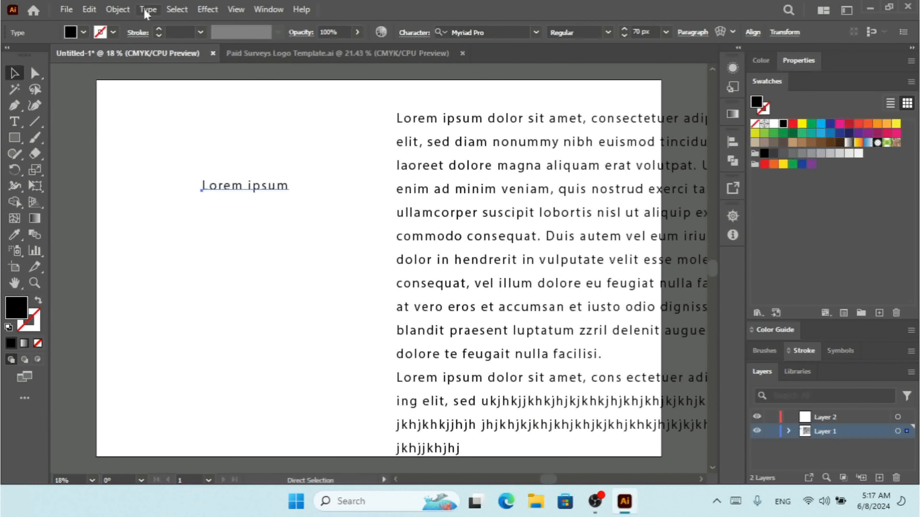
left_click(146, 10)
mouse_move(198, 55)
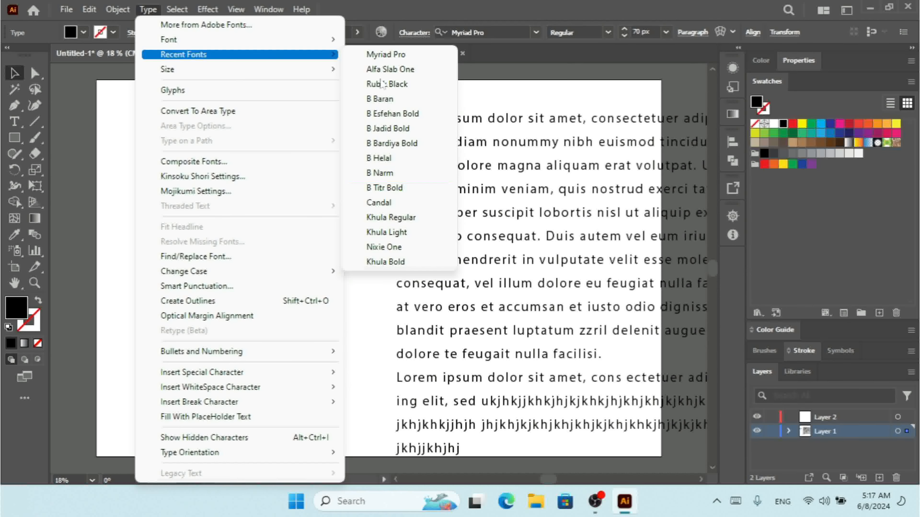
left_click(390, 2)
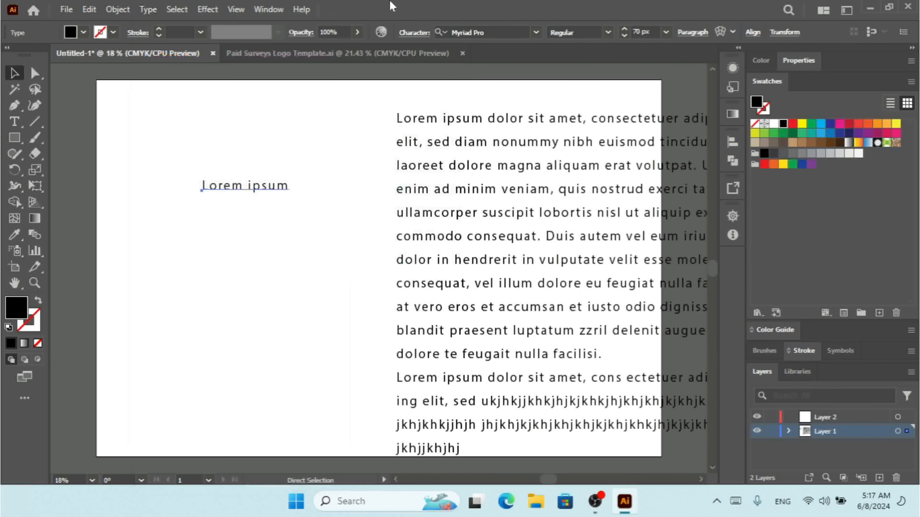
- Review the Enable Japanese Font Preview in 'Find More' option in the Type preferences
key("ctrl+k")
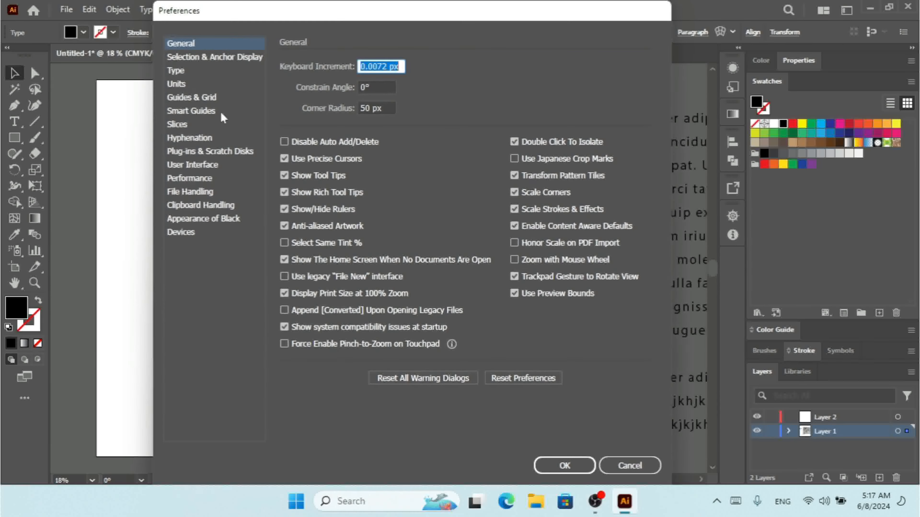
left_click(176, 70)
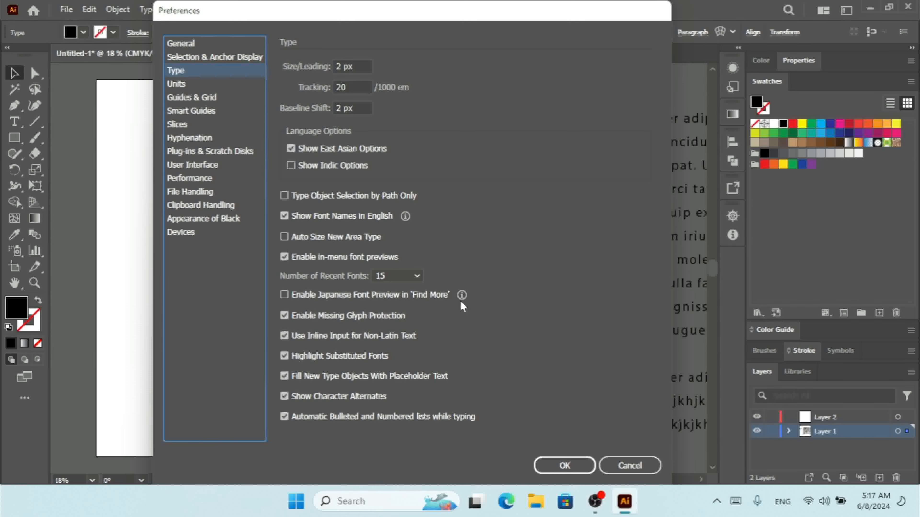
mouse_move(461, 300)
left_click(630, 467)
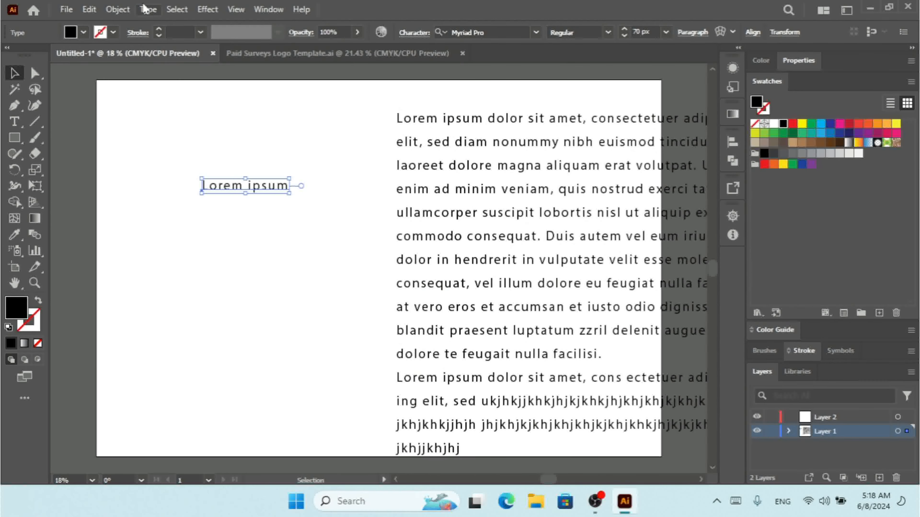
- Insert the glyphs K, 8, $ and Œ before the final "um" of the short Lorem ipsum text
left_click(145, 10)
left_click(178, 90)
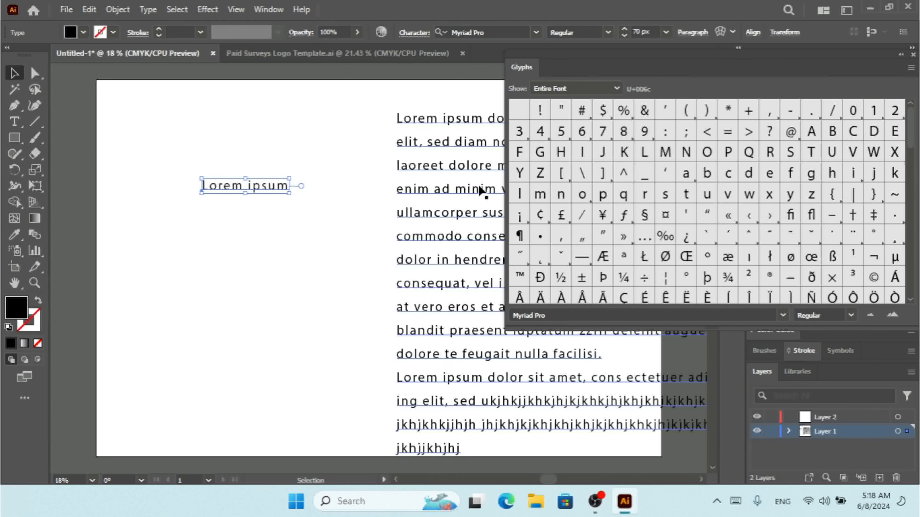
double_click(269, 186)
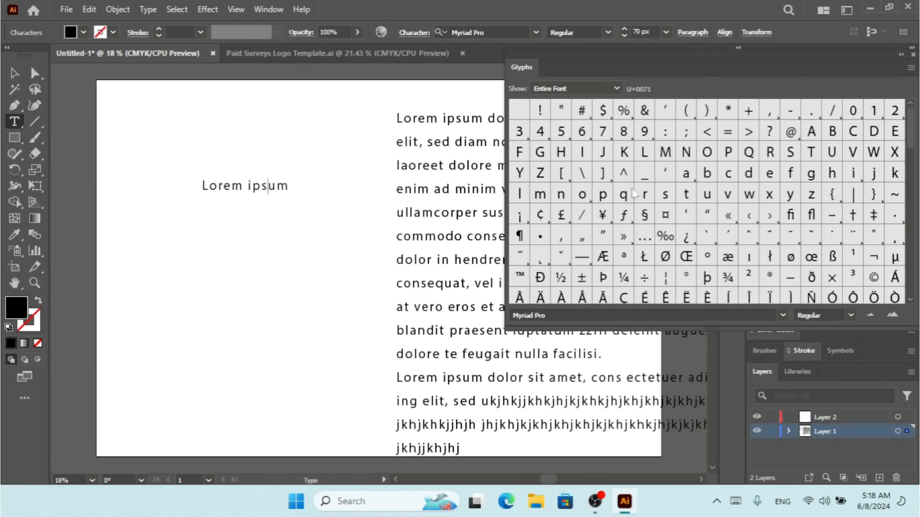
double_click(624, 152)
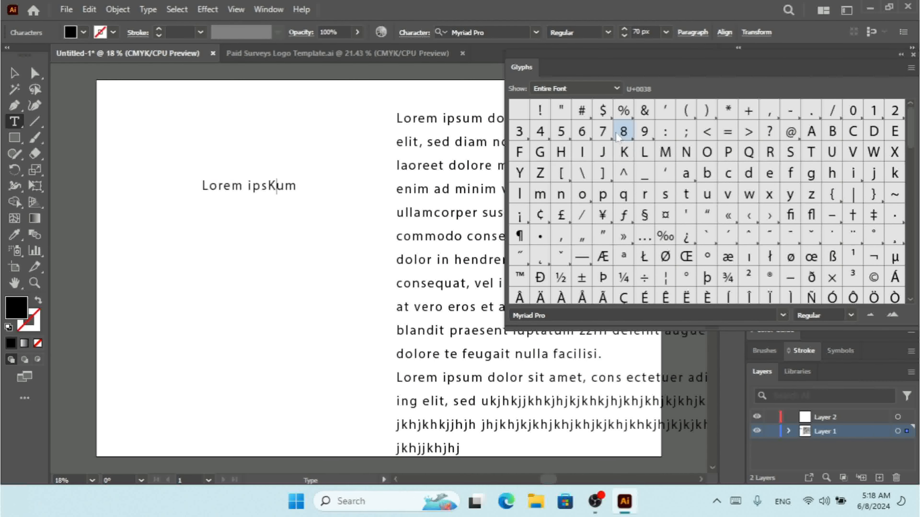
double_click(617, 135)
double_click(603, 110)
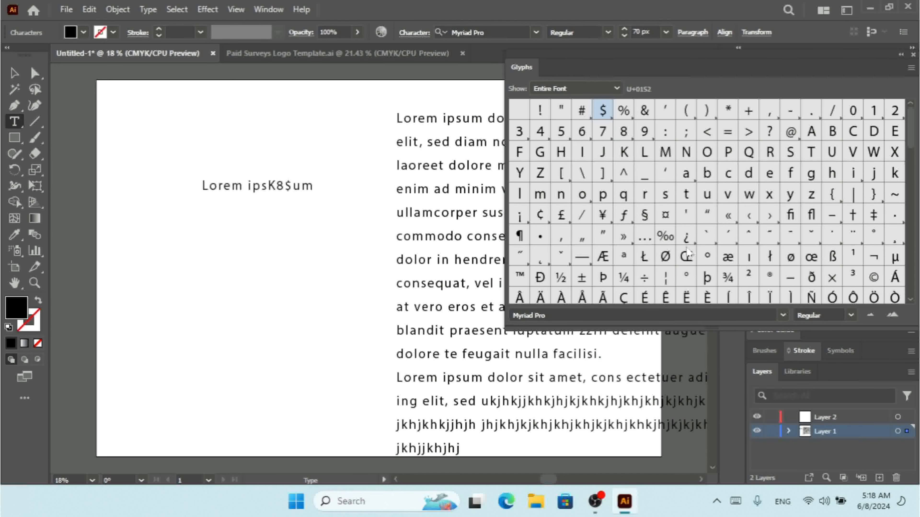
double_click(687, 255)
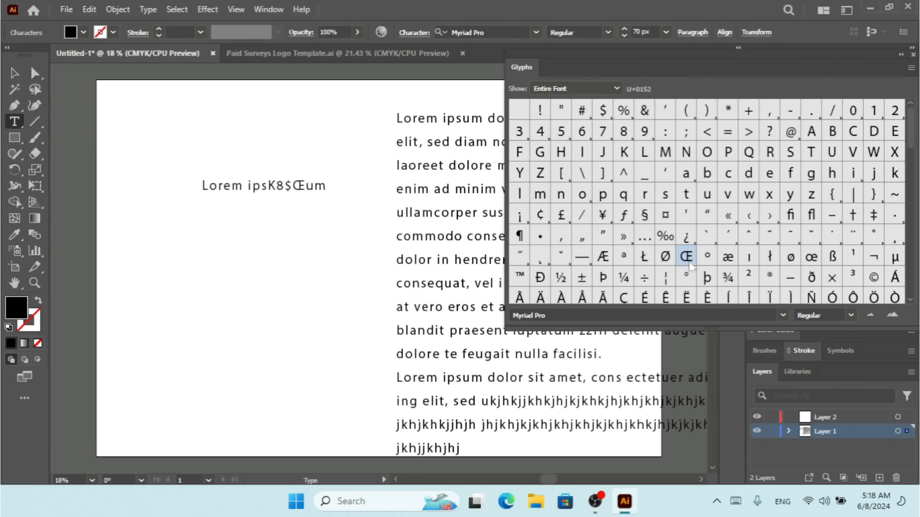
left_click(14, 73)
- Review the Highlight Substituted Fonts option in the Type preferences and examine the text in Paid Surveys Logo Template.ai without the glyph list
key("ctrl+k")
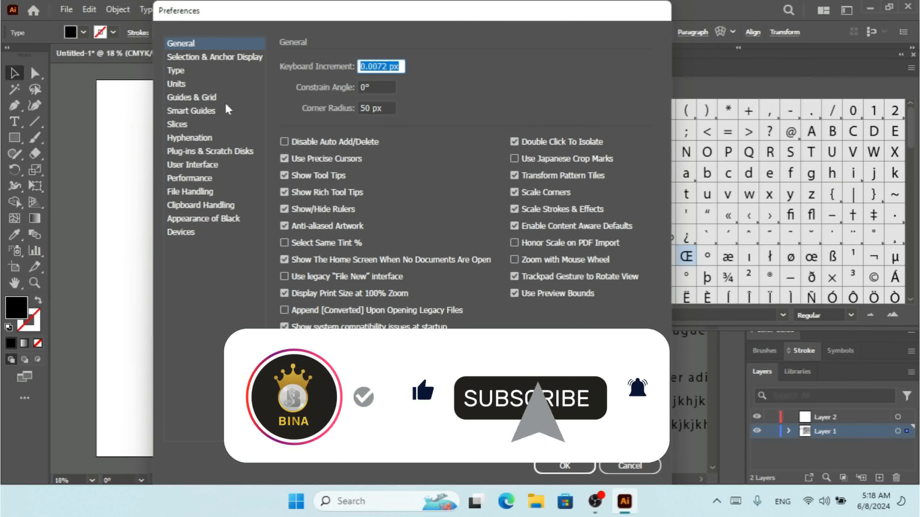
left_click(182, 71)
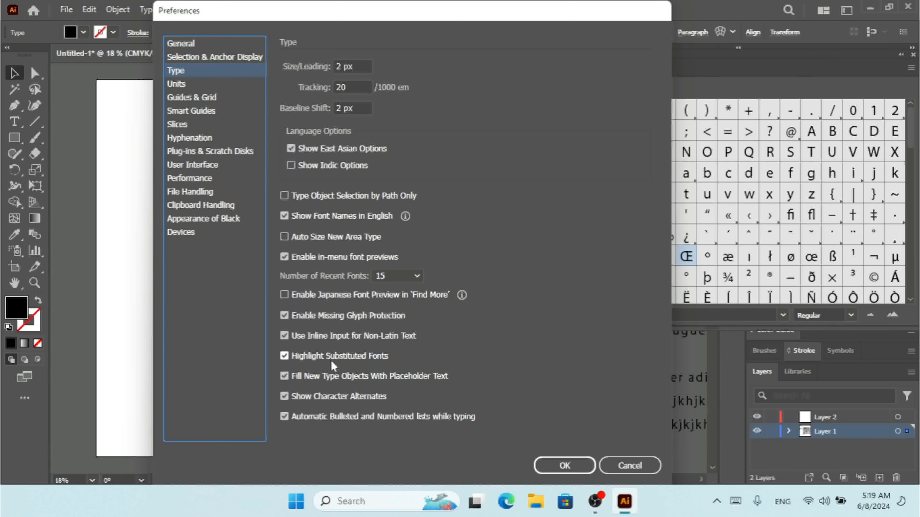
left_click(567, 466)
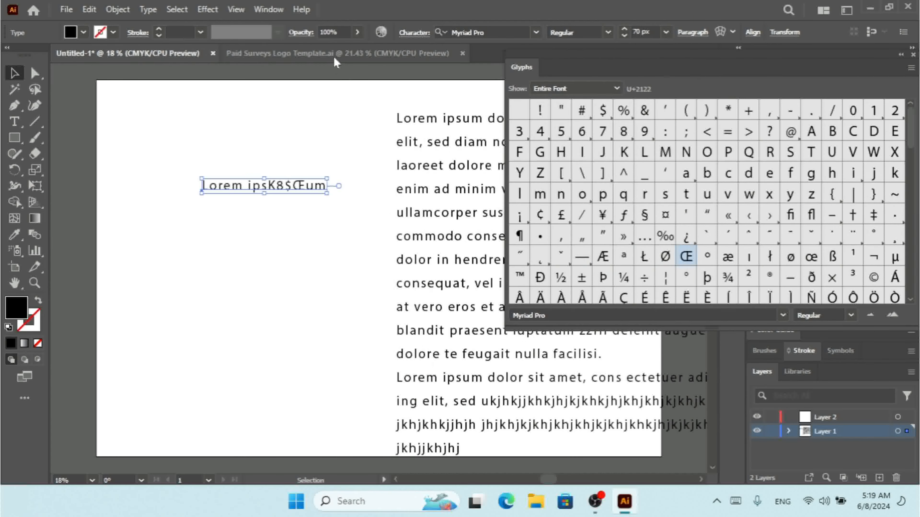
left_click(334, 58)
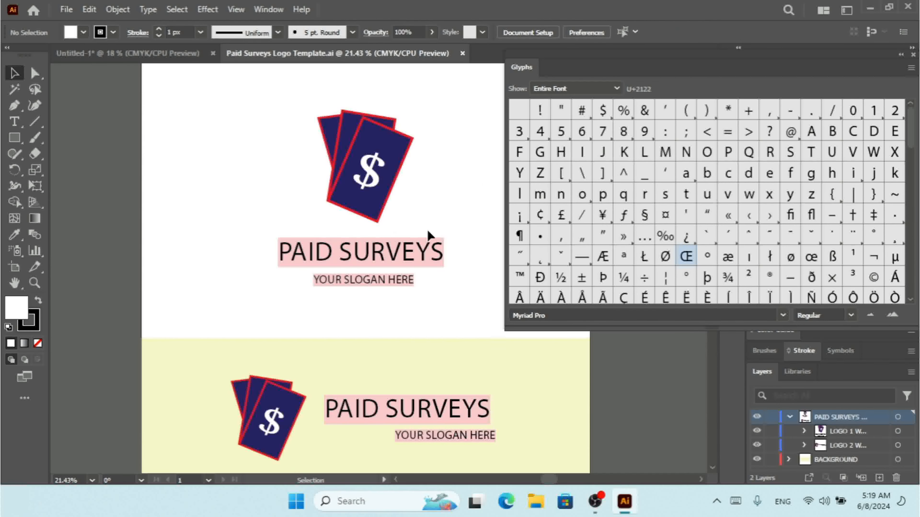
left_click(913, 55)
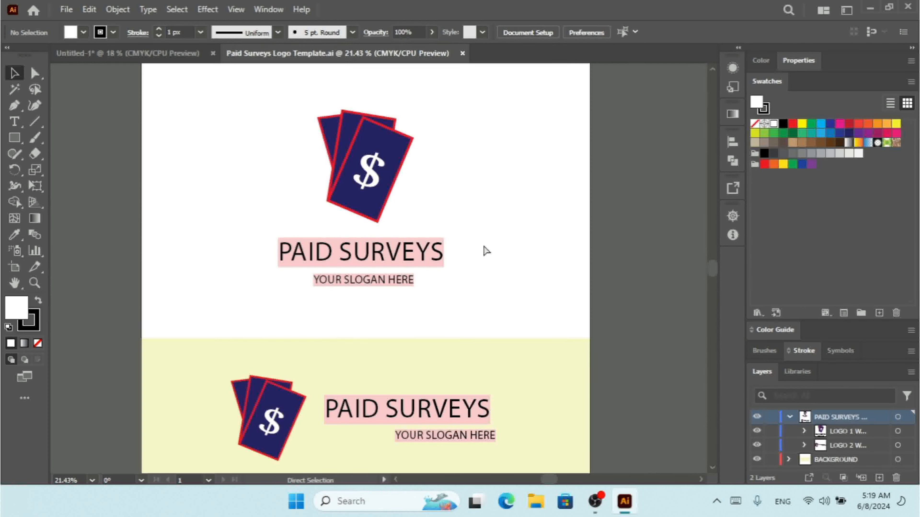
- Disable Highlight Substituted Fonts in the Type preferences
key("ctrl+k")
left_click(177, 72)
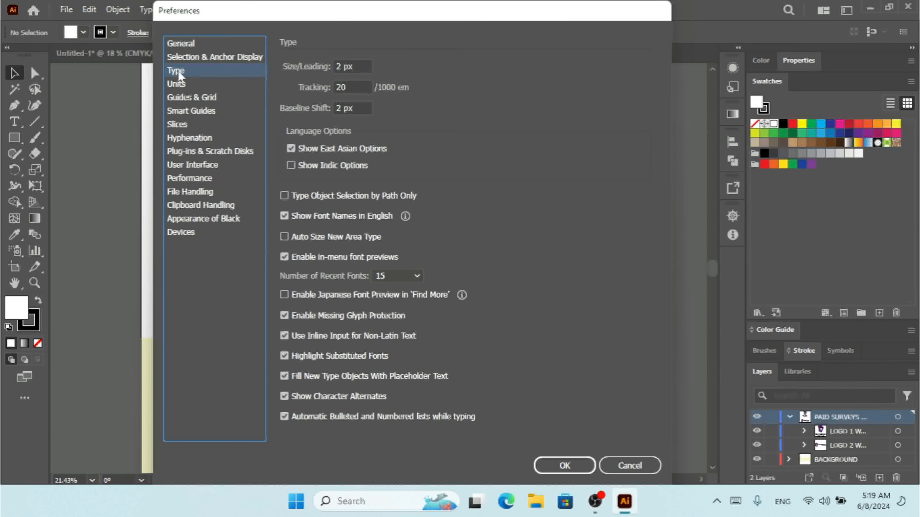
left_click(342, 356)
left_click(568, 467)
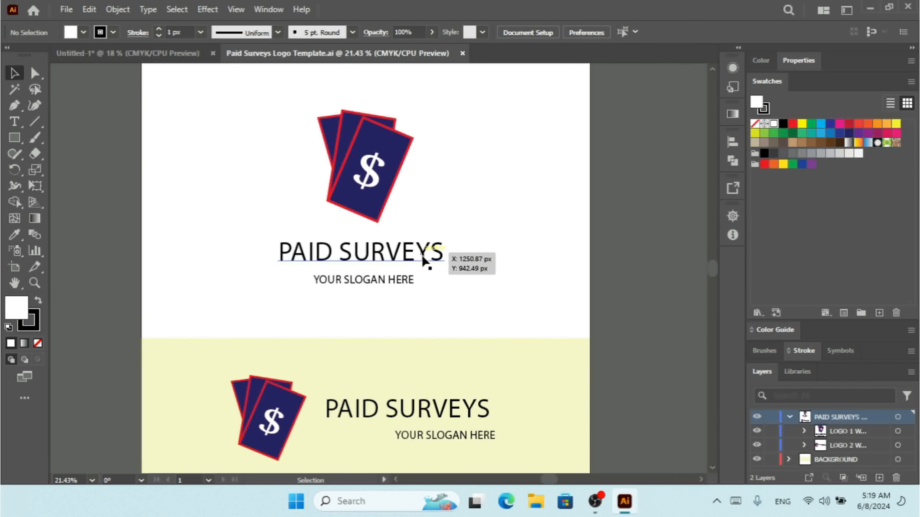
- Enable Highlight Substituted Fonts and disable Fill New Type Objects With Placeholder Text in the Type preferences
key("ctrl+k")
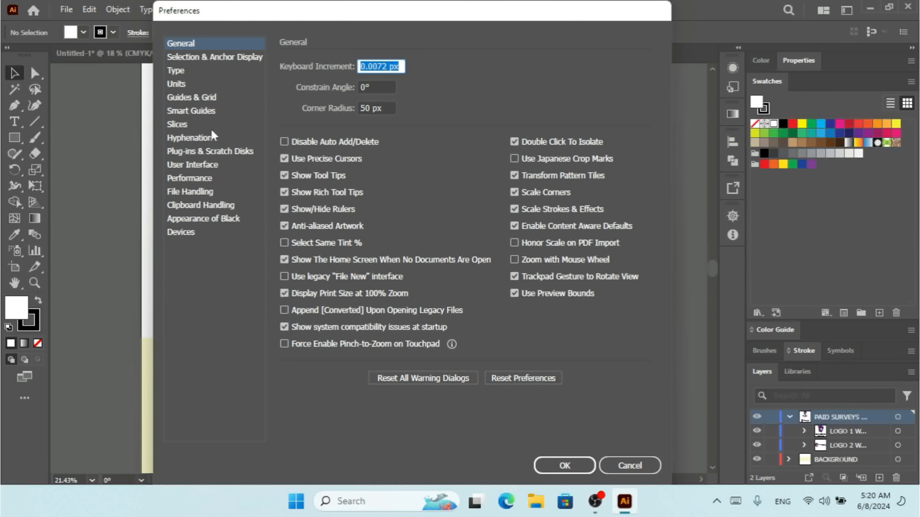
left_click(180, 73)
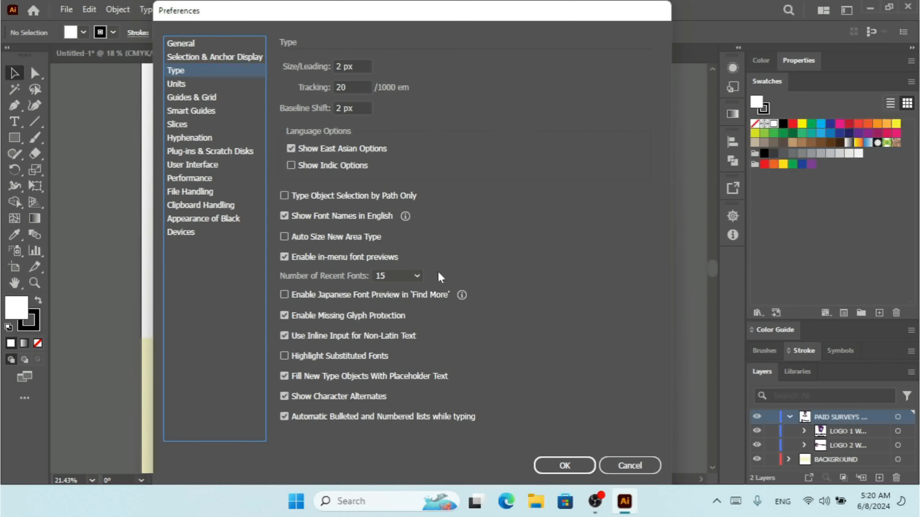
left_click(362, 355)
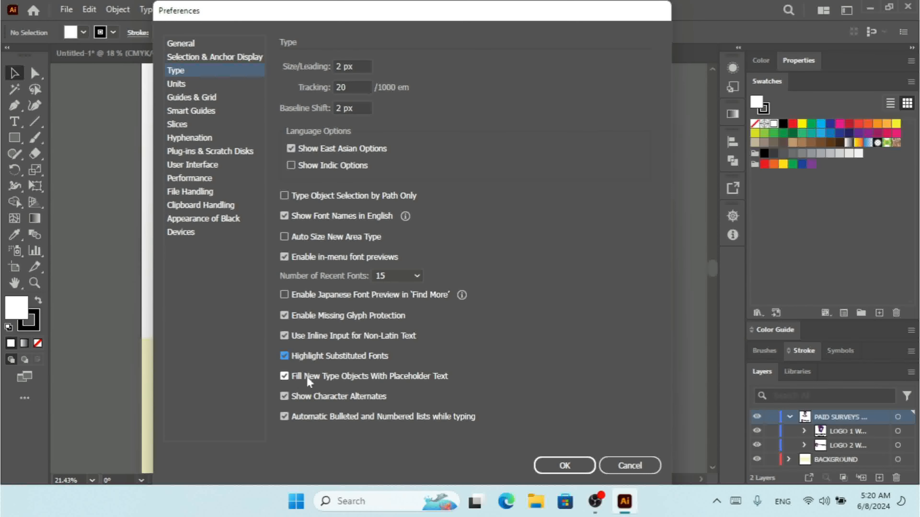
left_click(351, 379)
left_click(564, 466)
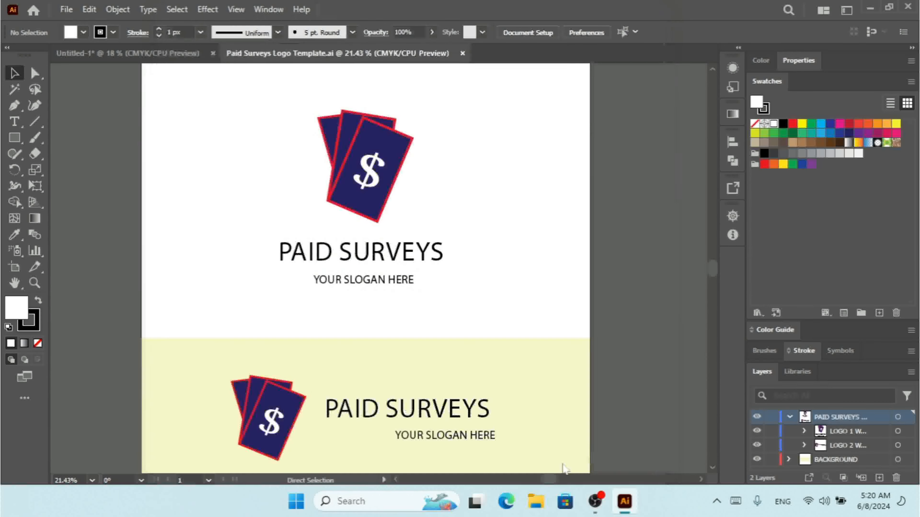
- Switch to the Untitled-1 document and delete both the long and the short Lorem ipsum texts
left_click(141, 52)
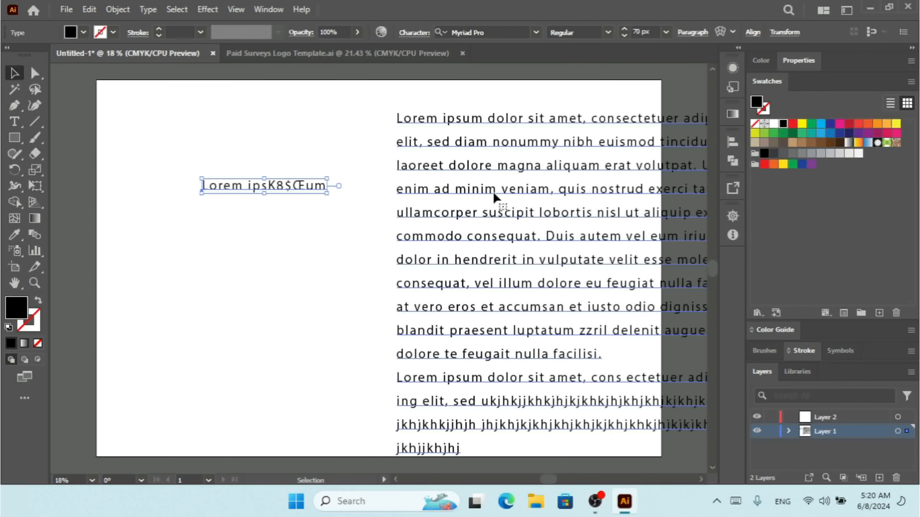
key("Delete")
left_click_drag(125, 159, 414, 274)
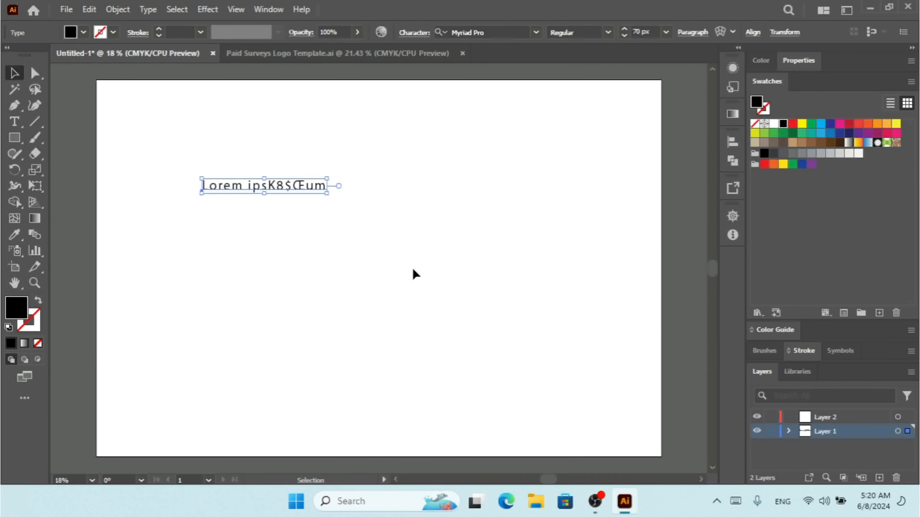
key("Delete")
- Draw a wide, empty area type box across the artboard's upper half to test the placeholder setting, and delete it
left_click(15, 122)
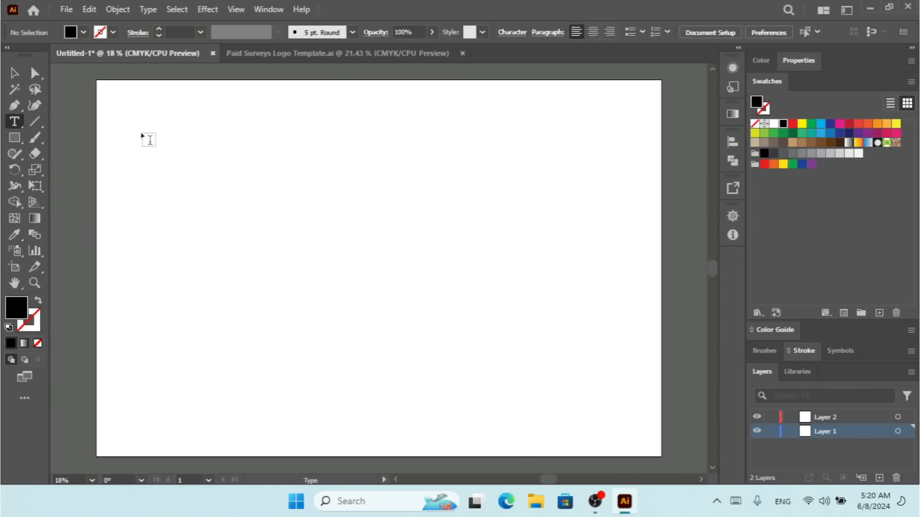
left_click_drag(141, 148, 631, 317)
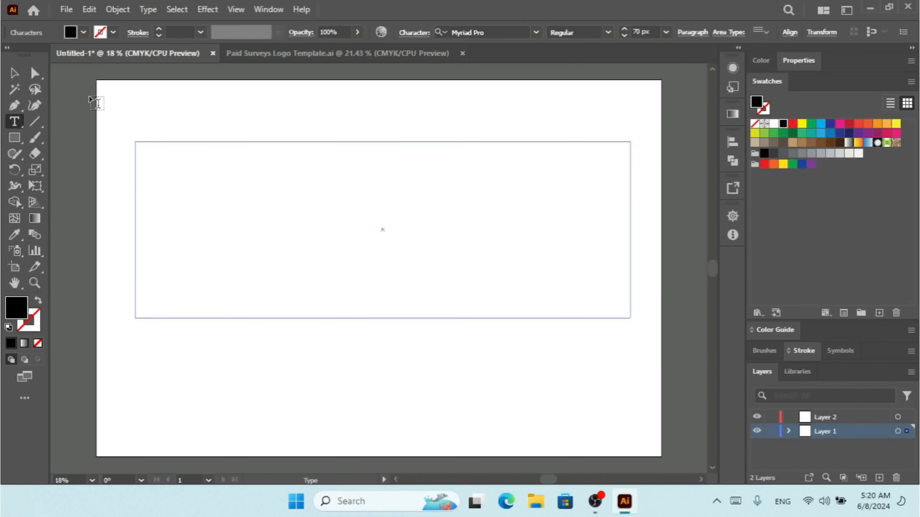
left_click(15, 73)
key("Delete")
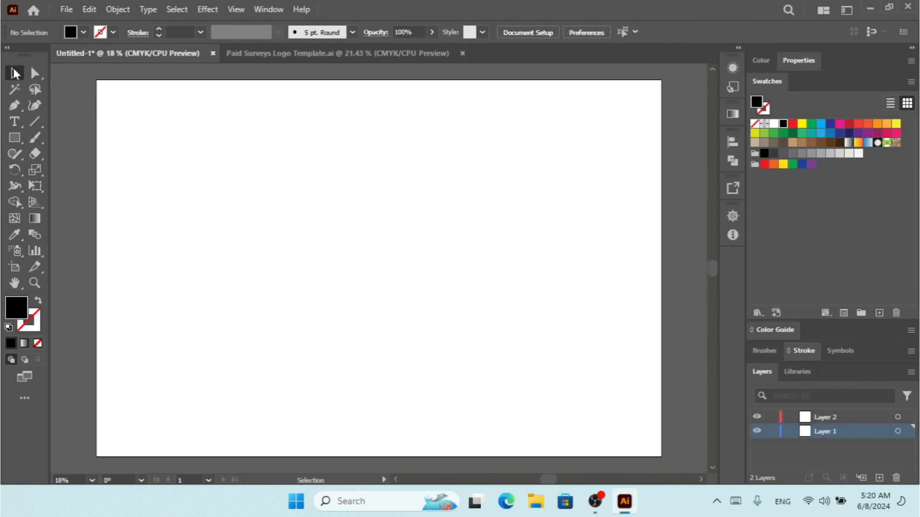
- Enable Fill New Type Objects With Placeholder Text in the Type preferences
key("ctrl+k")
left_click(175, 70)
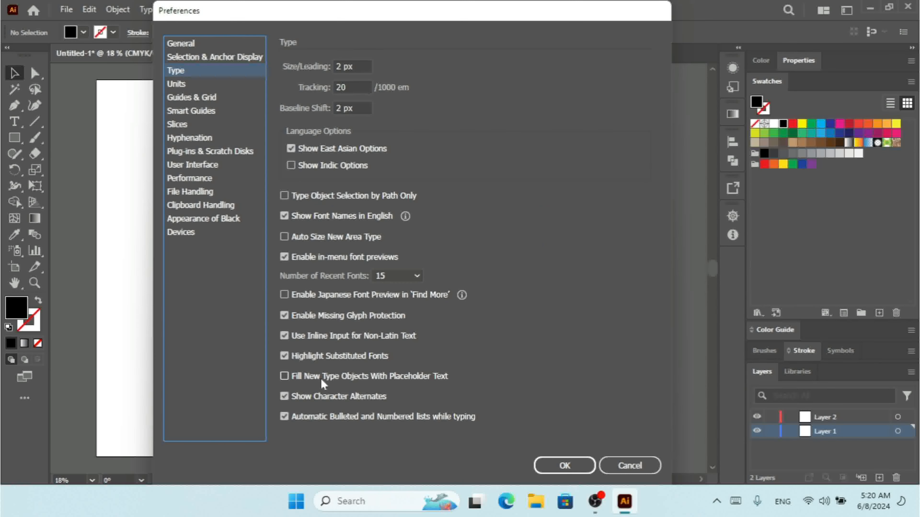
left_click(321, 379)
left_click(565, 466)
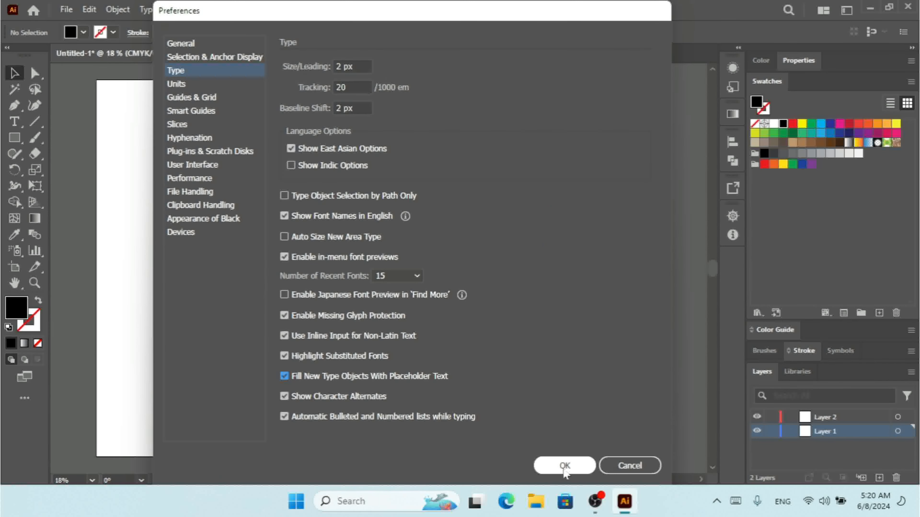
- Draw a wide area type box filled with Lorem ipsum placeholder text on the blank artboard, and delete it
left_click(15, 122)
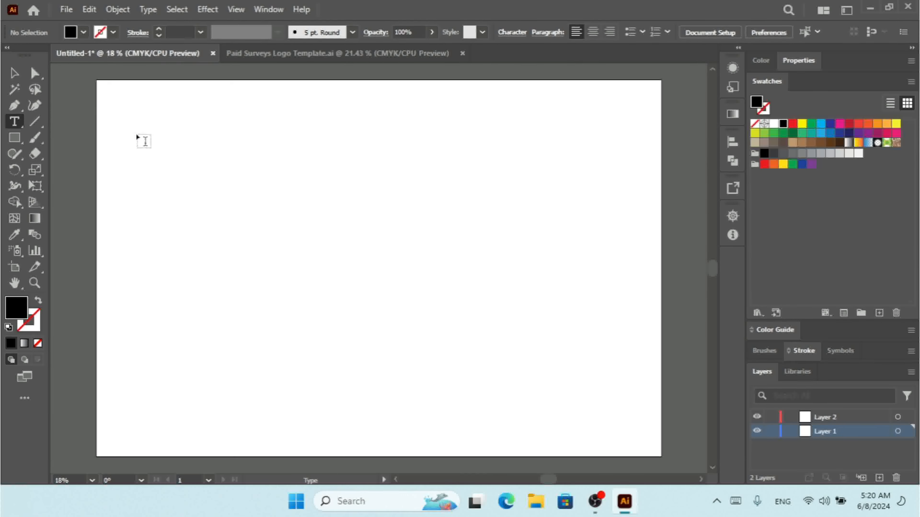
left_click_drag(130, 134, 597, 338)
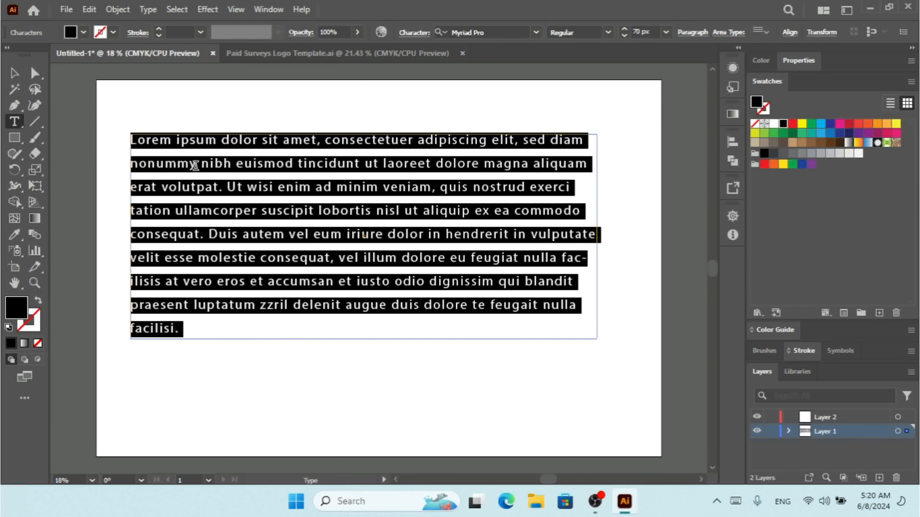
left_click(14, 73)
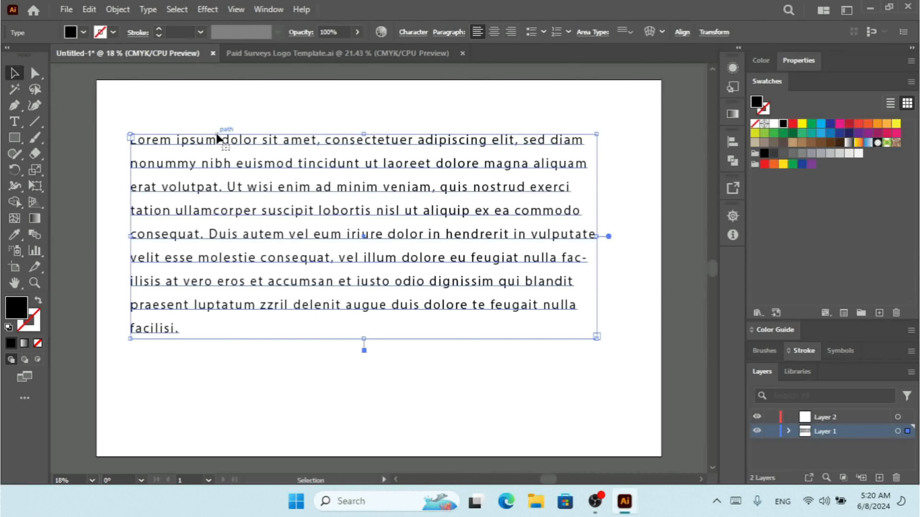
key("Delete")
- Review the Show Character Alternates option in the Type preferences
key("ctrl+k")
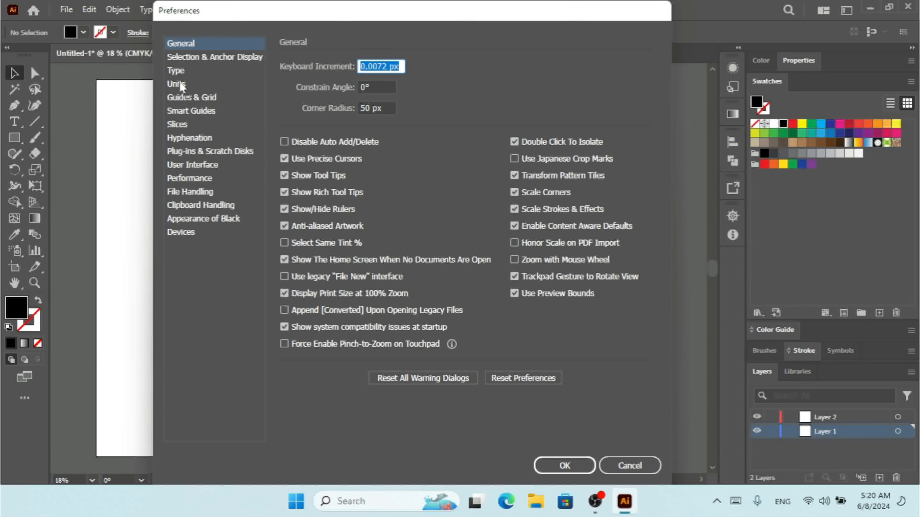
left_click(178, 71)
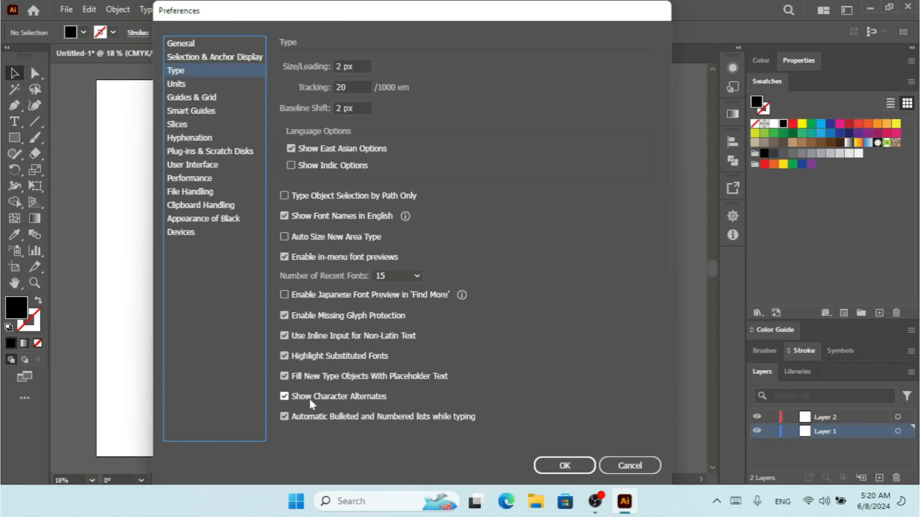
left_click(619, 467)
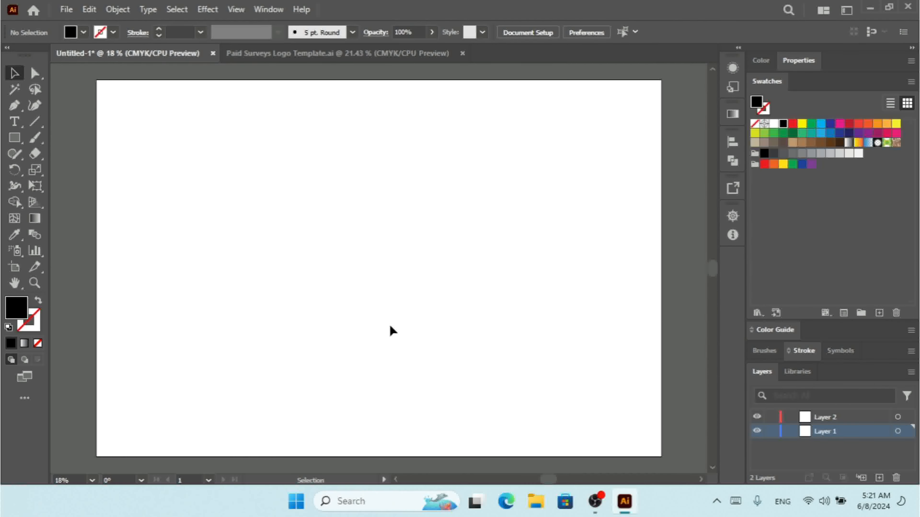
- Draw a wide area type box filled with placeholder text and place the text cursor after "volutpat"
left_click(13, 121)
left_click_drag(141, 147, 594, 332)
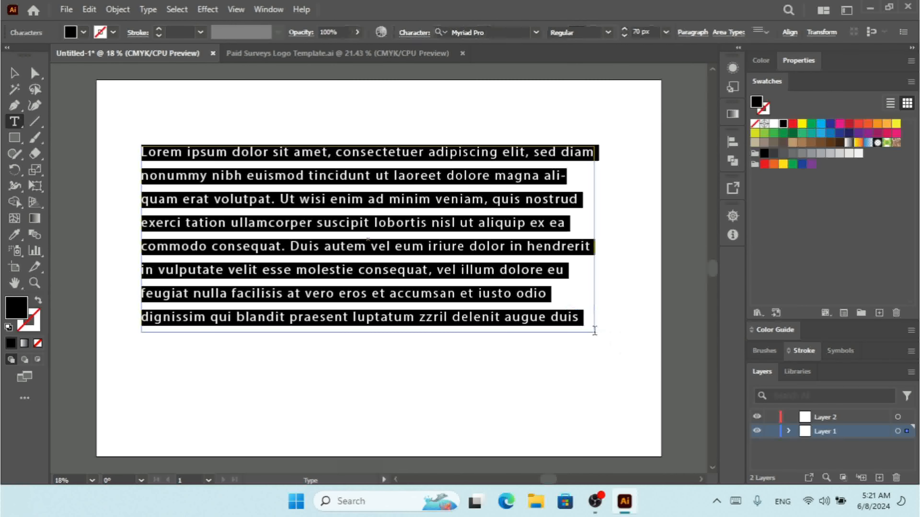
left_click(271, 201)
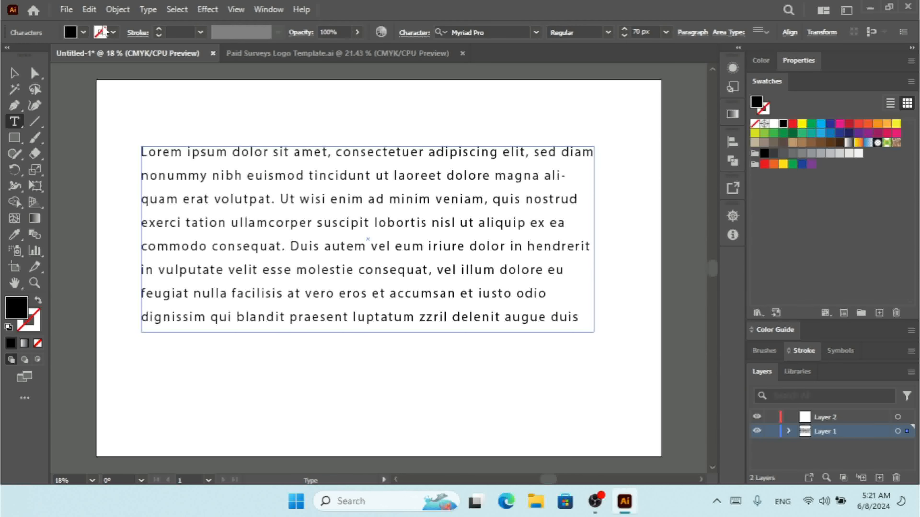
- Insert the ¥ glyph after "volutpat" from the full Myriad Pro glyph set and select it to show its alternates
left_click(145, 13)
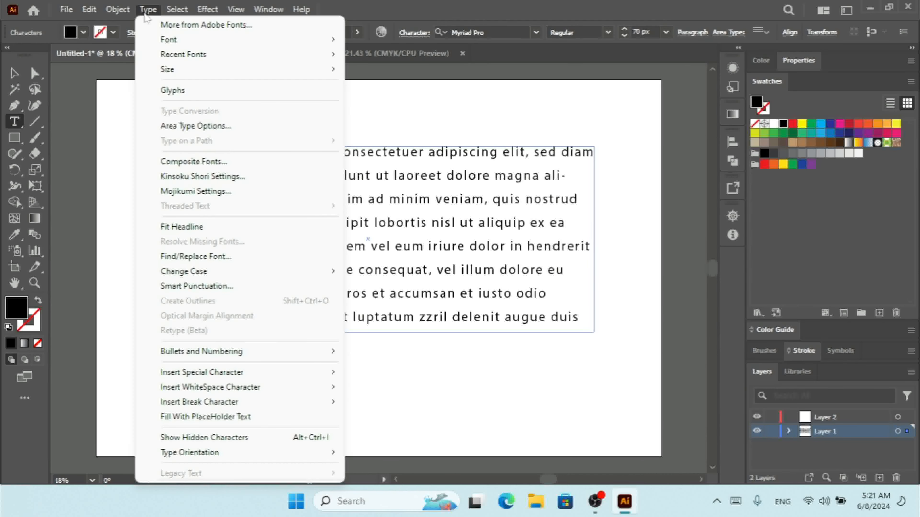
left_click(172, 91)
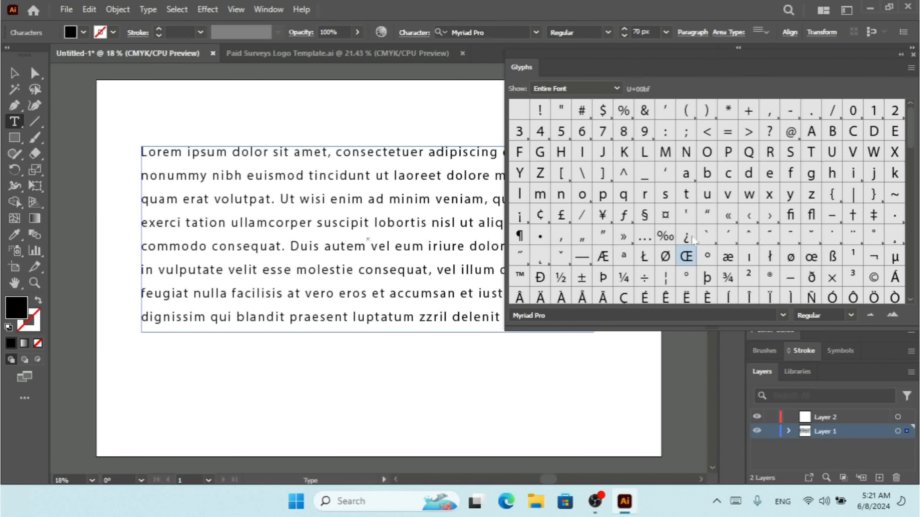
double_click(607, 216)
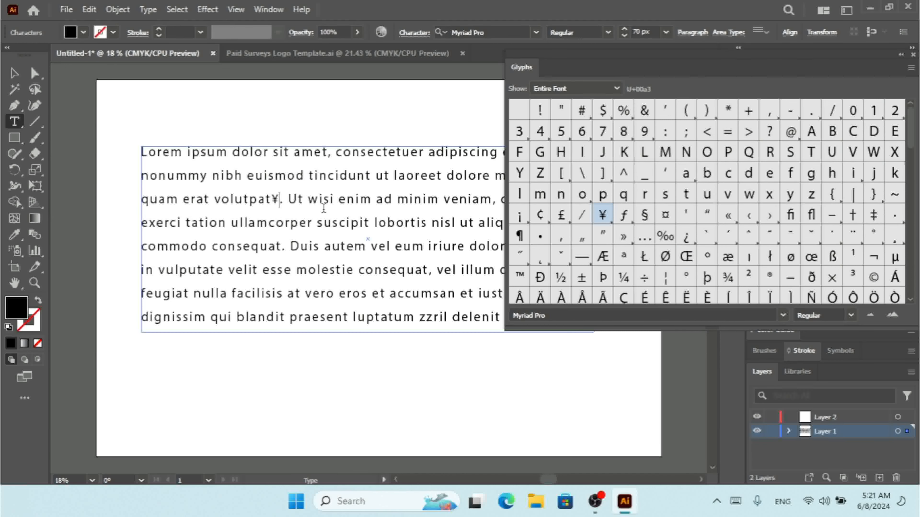
left_click_drag(279, 200, 292, 229)
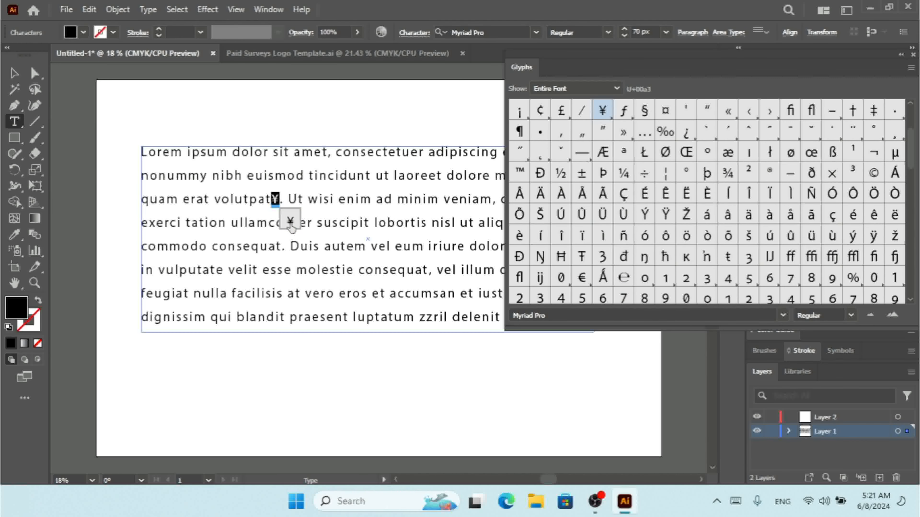
- Disable Show Character Alternates in the Type preferences
key("ctrl+k")
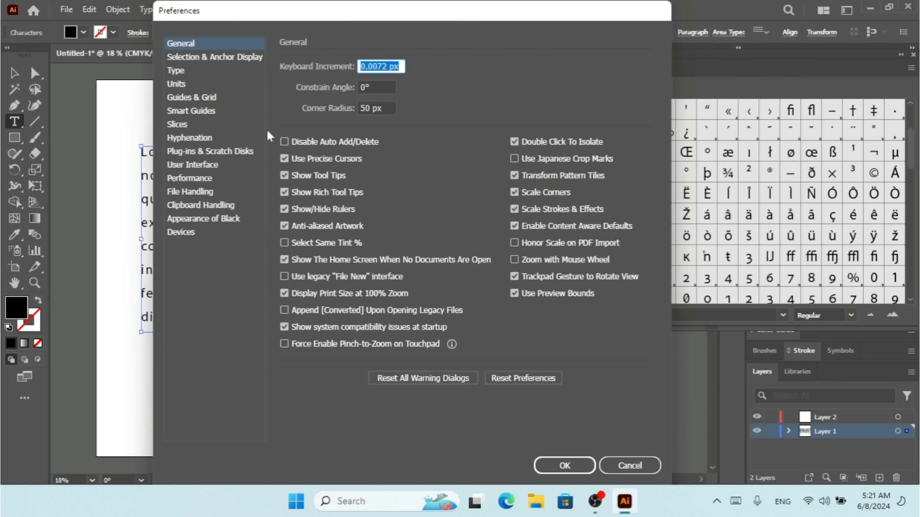
left_click(177, 70)
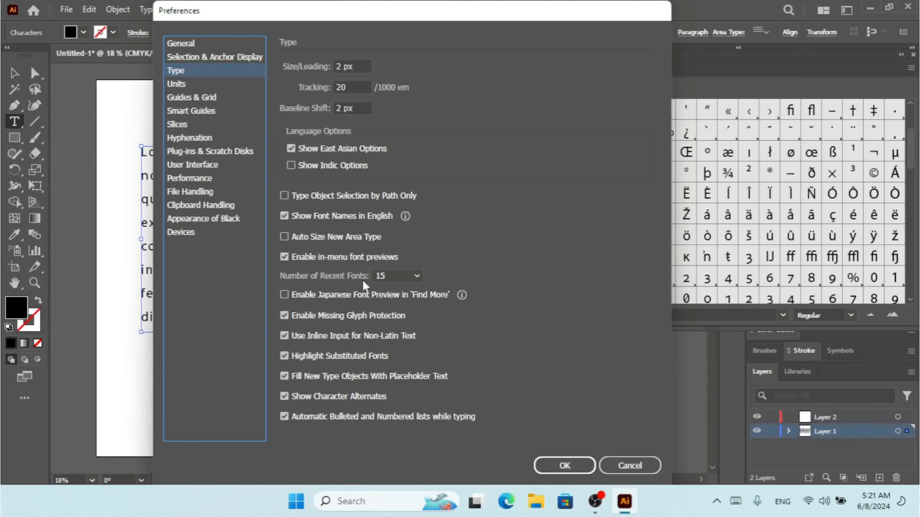
left_click(353, 398)
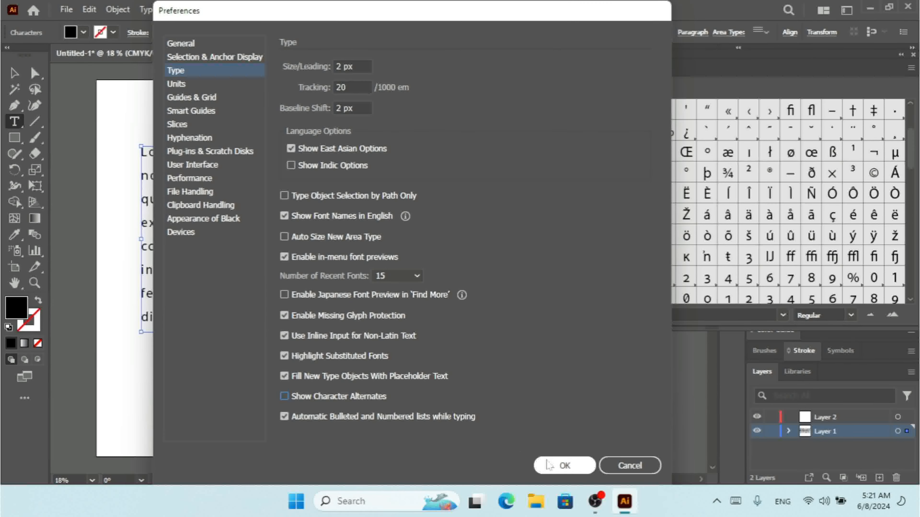
left_click(564, 466)
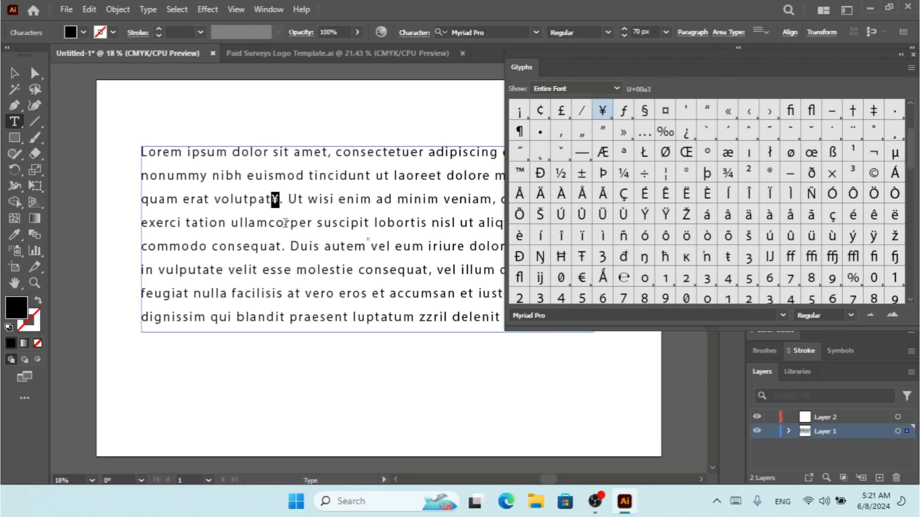
- Enable Show Character Alternates and disable Automatic Bulleted and Numbered lists while typing in the Type preferences
key("ctrl+k")
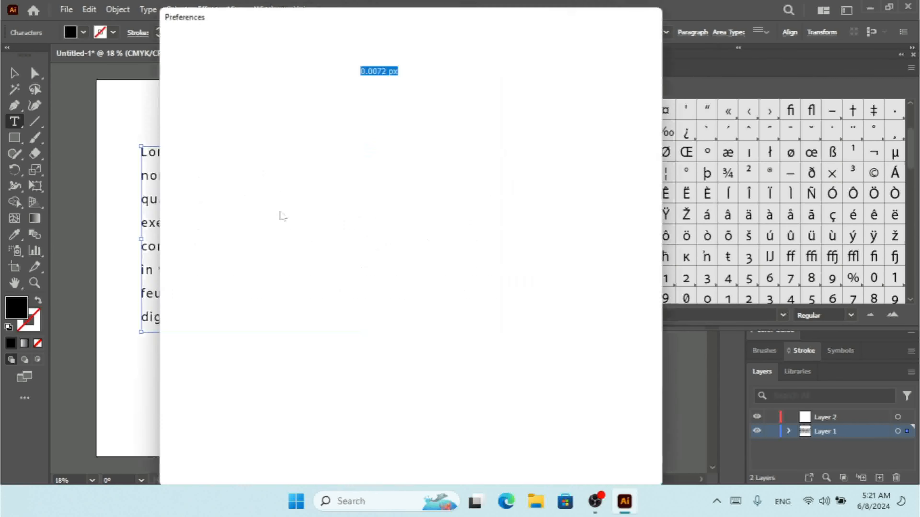
left_click(181, 72)
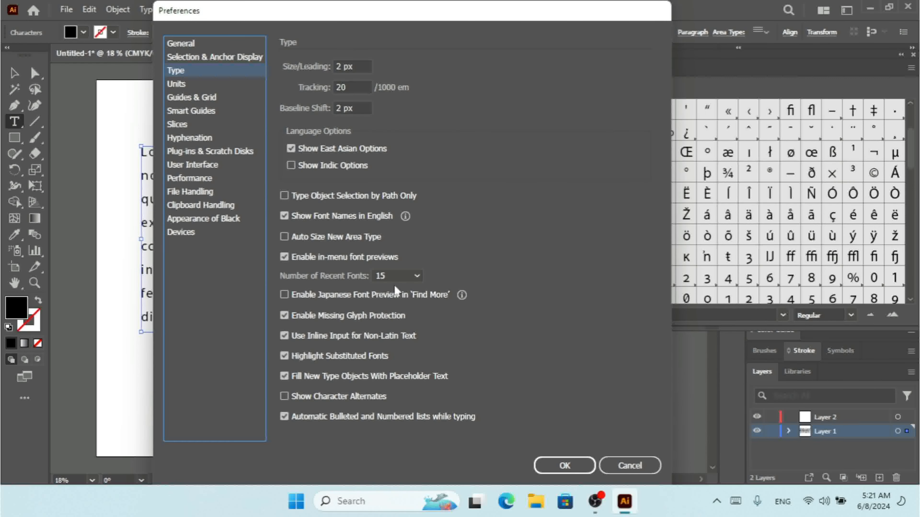
left_click(346, 397)
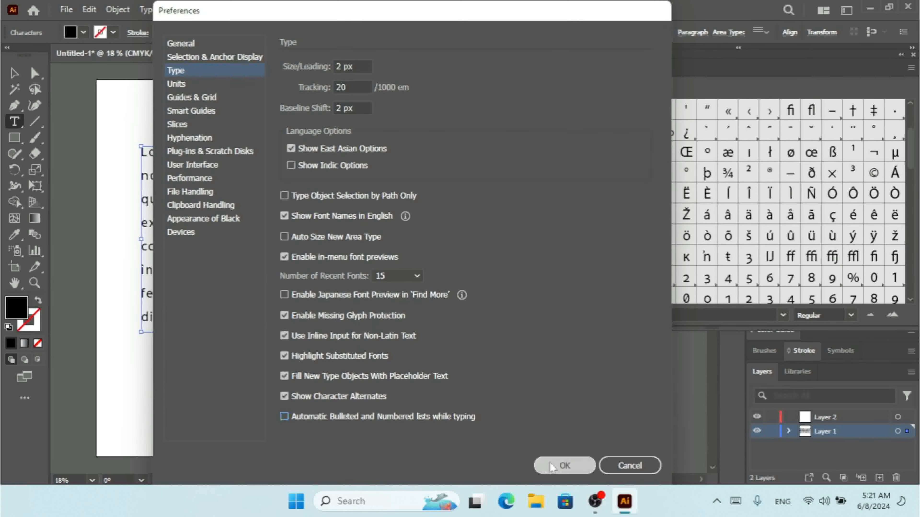
left_click(564, 466)
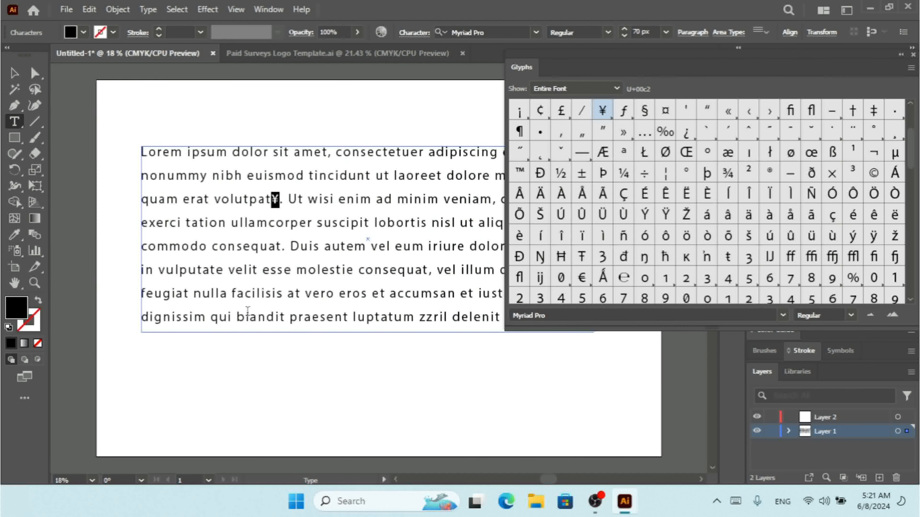
- Break the last visible line of the placeholder text after "bl" in "blandit" and close the glyph list
left_click(294, 347)
key("Return")
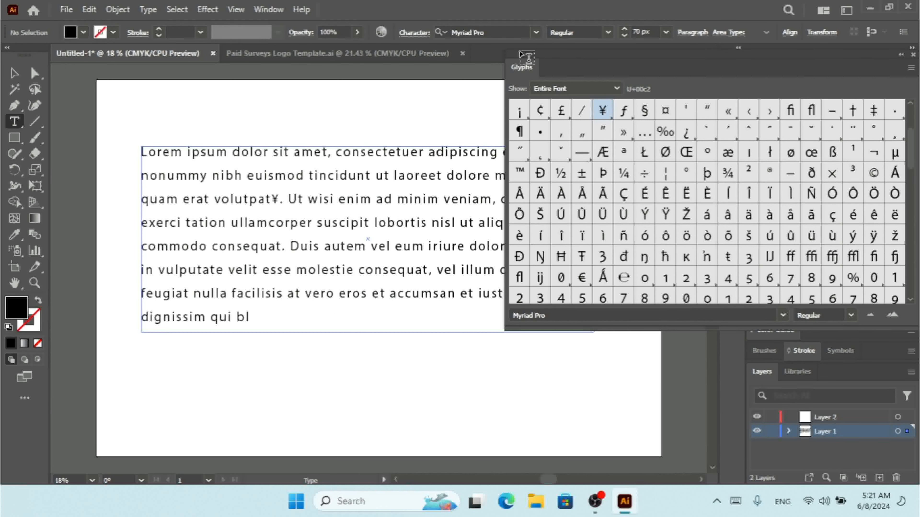
left_click(913, 54)
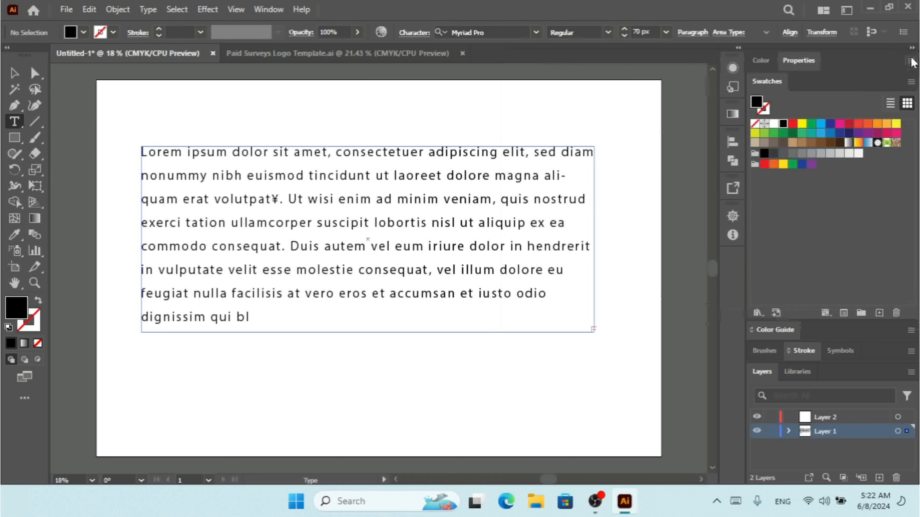
- Select the visible placeholder text up to "dignissim qui bl" and format it as a numbered list
left_click(13, 73)
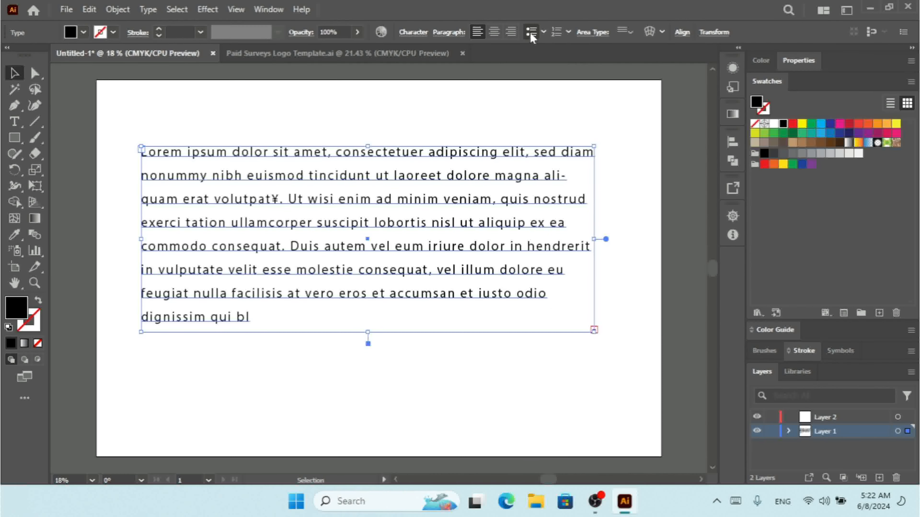
double_click(253, 317)
left_click_drag(253, 321, 117, 128)
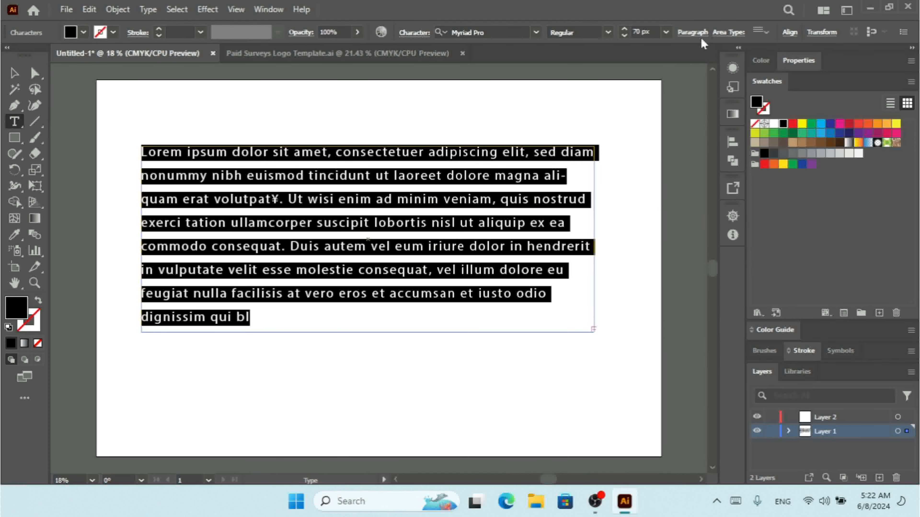
left_click(687, 33)
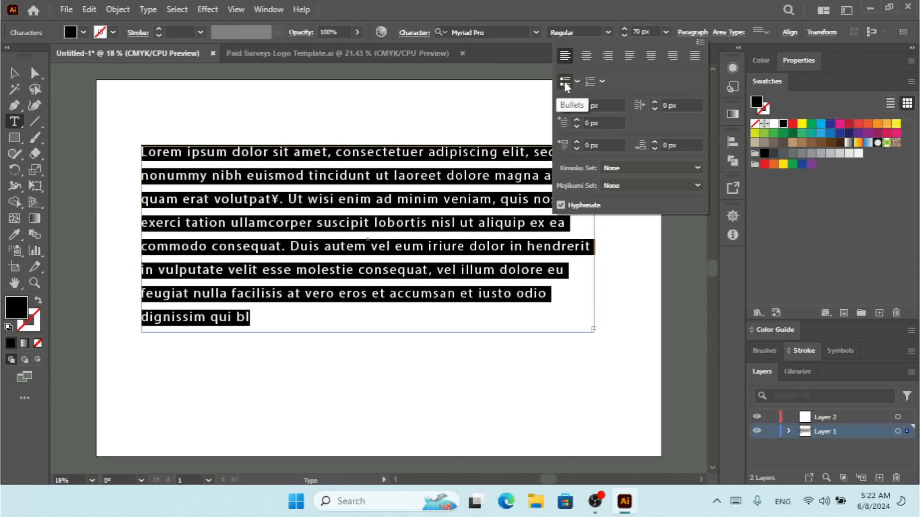
left_click(589, 83)
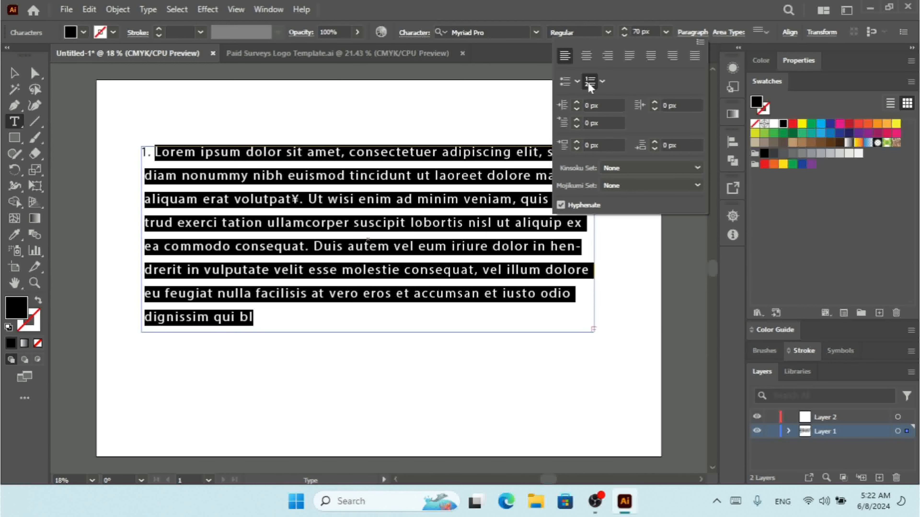
key("Escape")
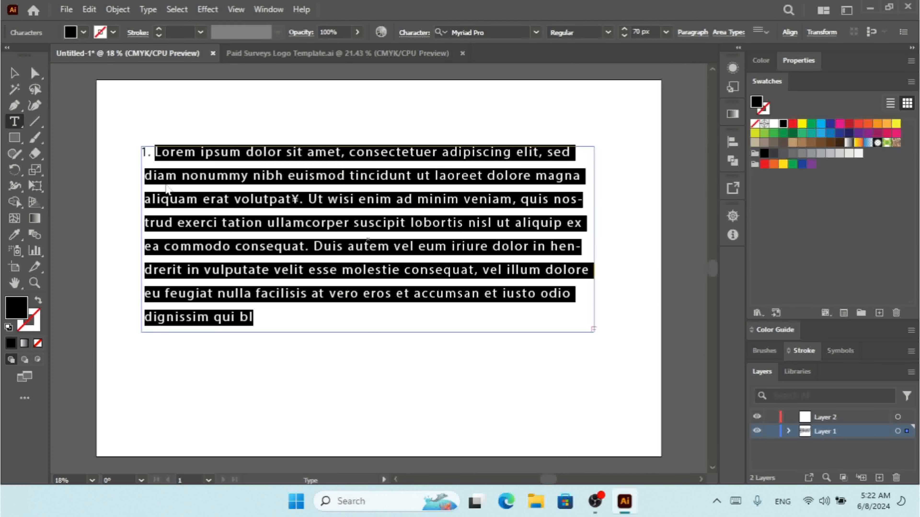
- Enable Automatic Bulleted and Numbered lists while typing in the Type preferences
key("ctrl+k")
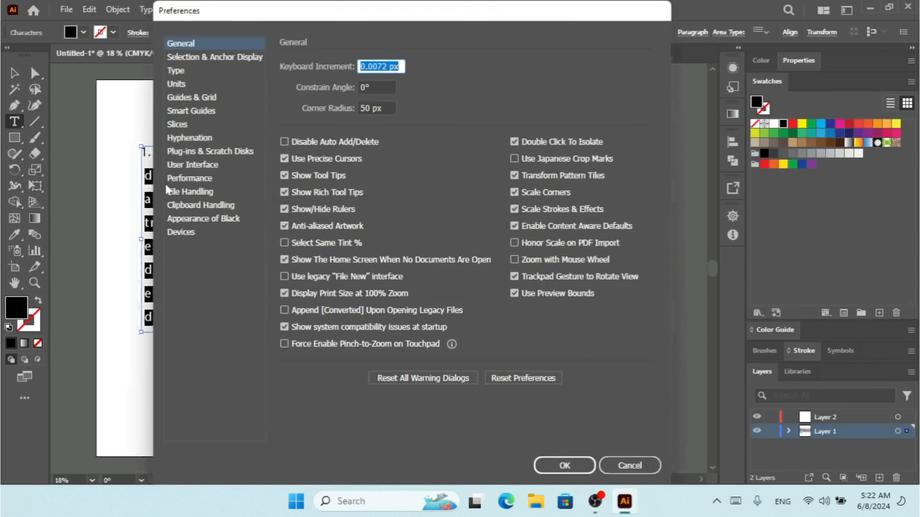
left_click(180, 72)
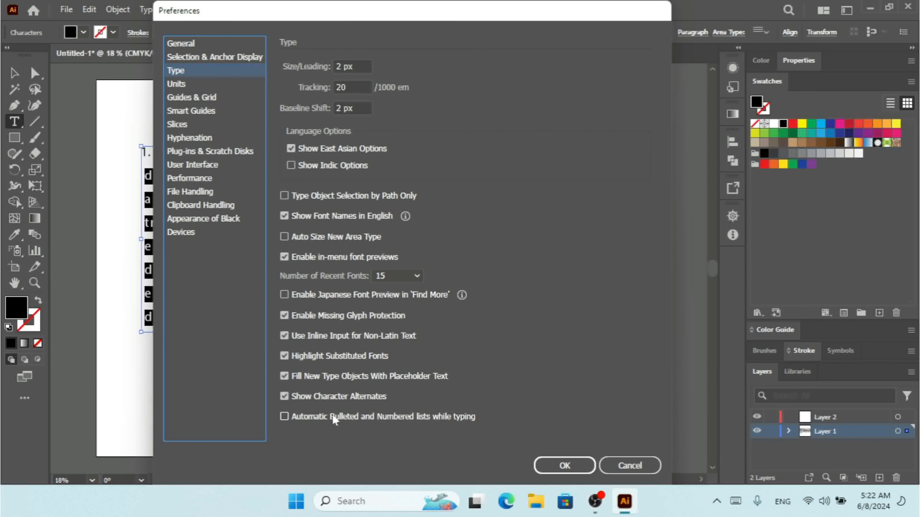
left_click(318, 418)
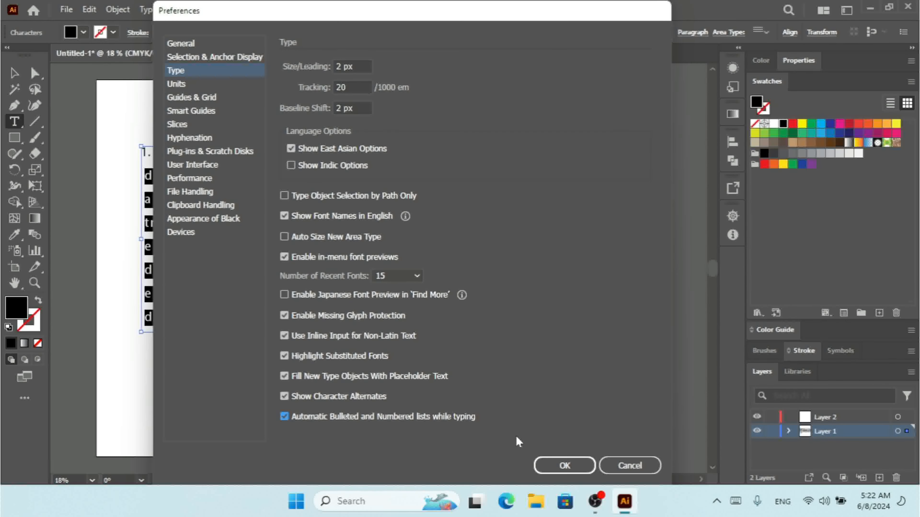
left_click(564, 466)
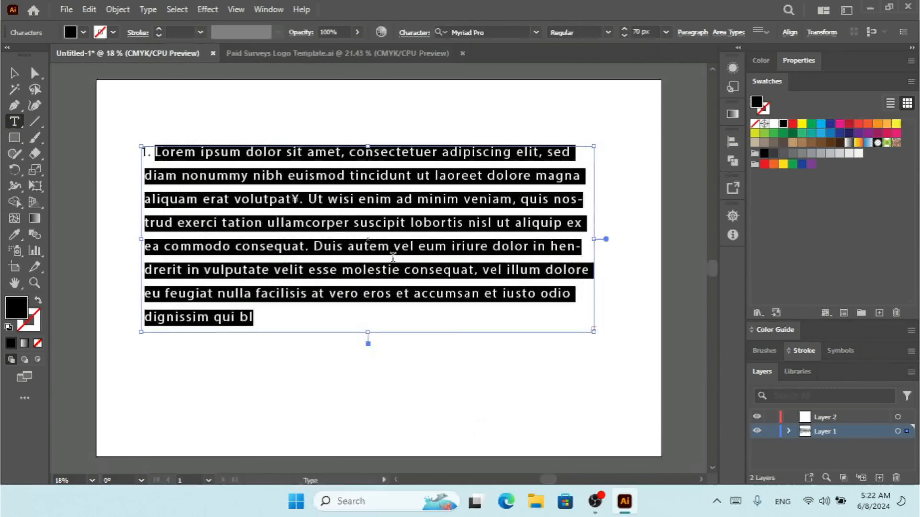
- Delete the numbered placeholder text box from the artboard
left_click(13, 75)
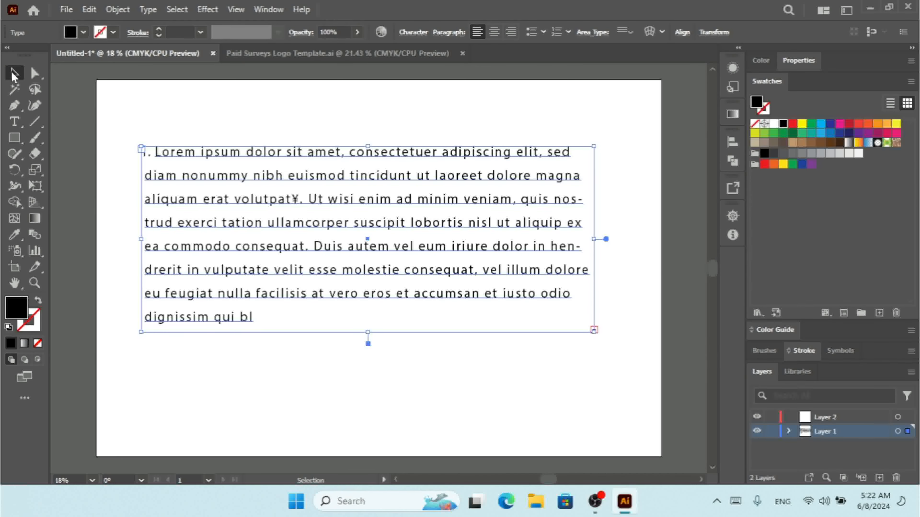
key("Delete")
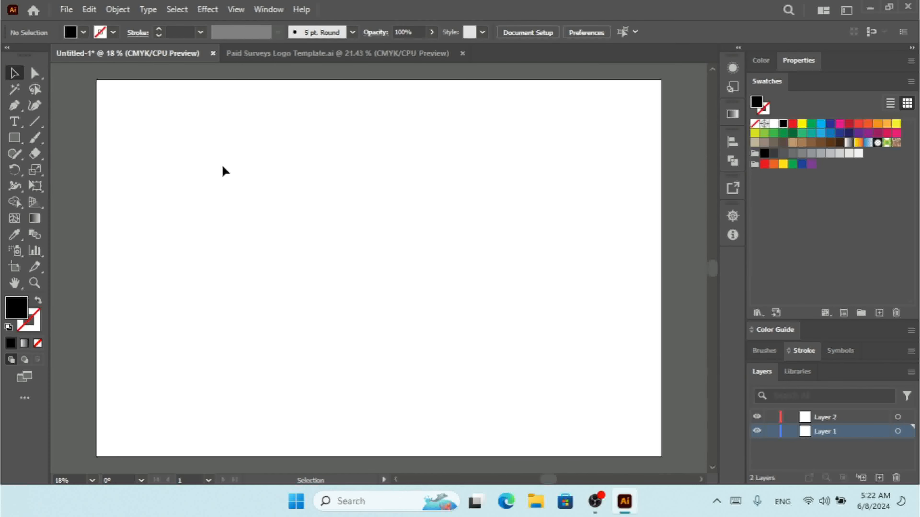